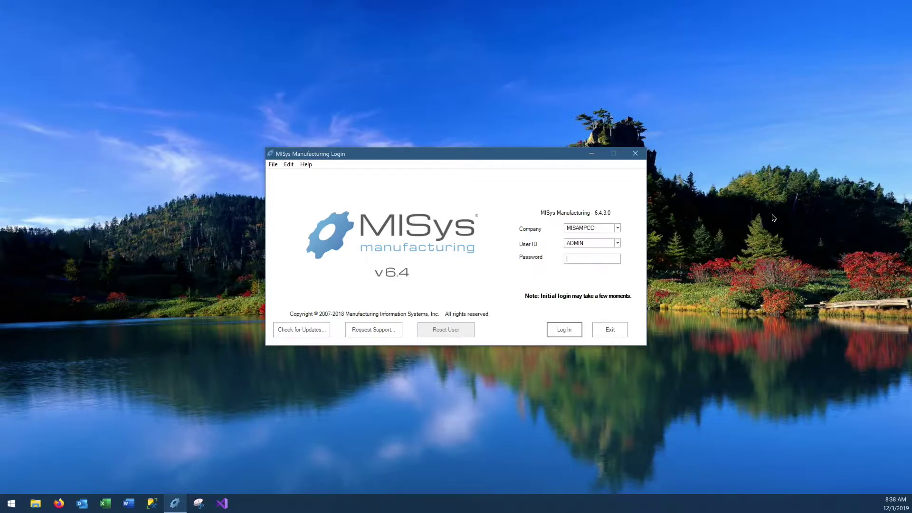
Log into the MISys sample company with the administrator account and its password
left_click(619, 228)
type("********")
key("Return")
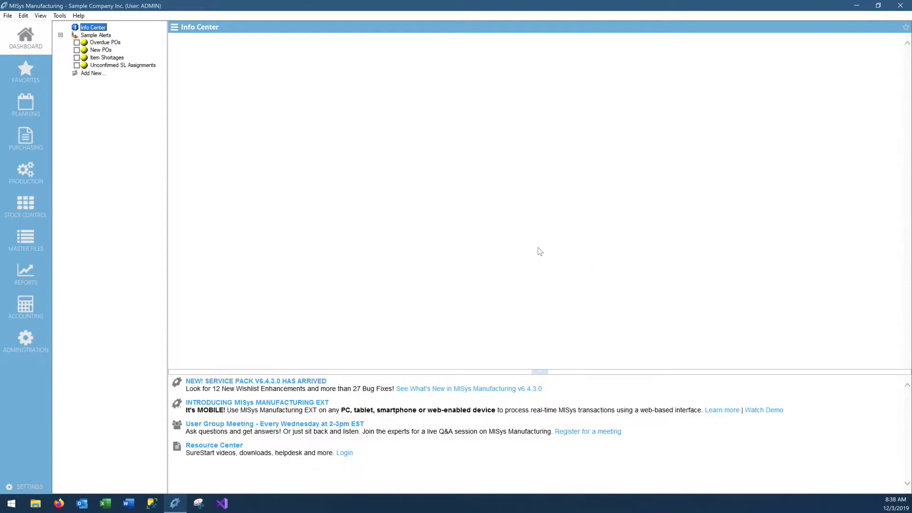
Open the Physical Inventory Print Worksheet form under Stock Control
left_click(28, 210)
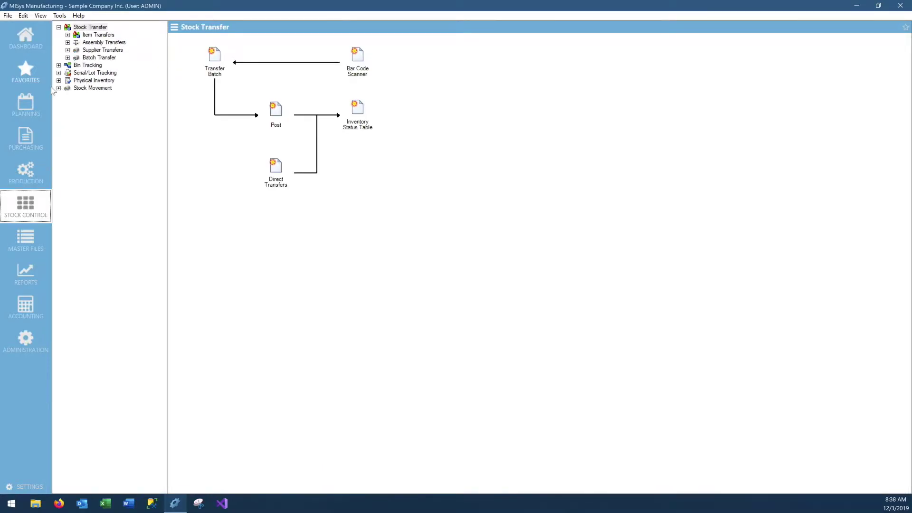
left_click(58, 81)
left_click(97, 89)
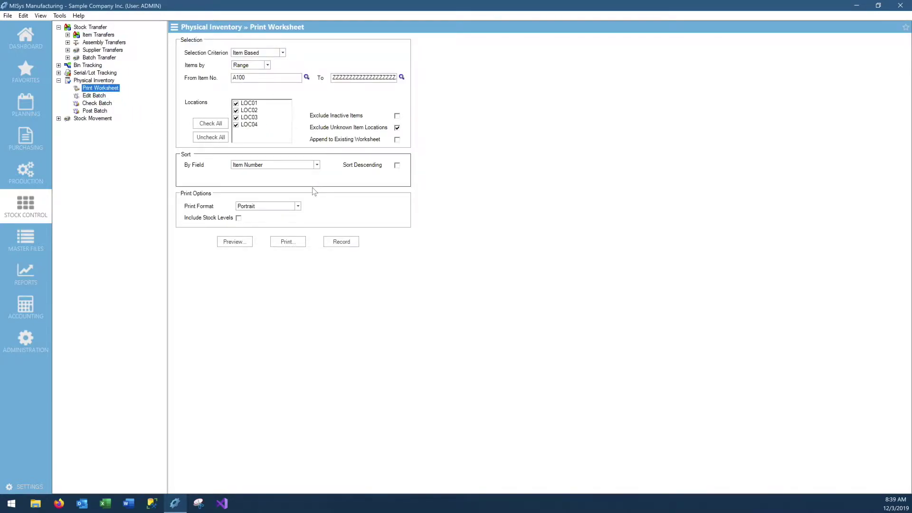
Keep Item Based selection by Range from item A100, and preview the worksheet
left_click(284, 53)
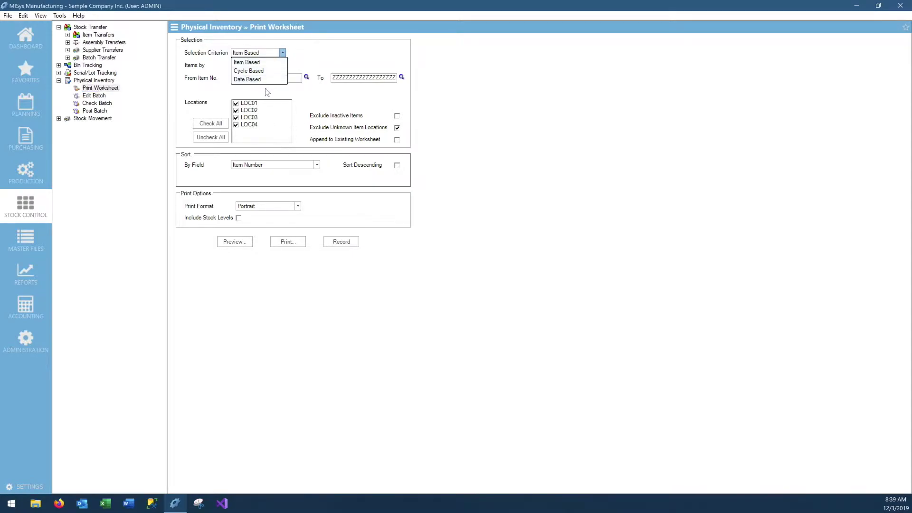
left_click(279, 64)
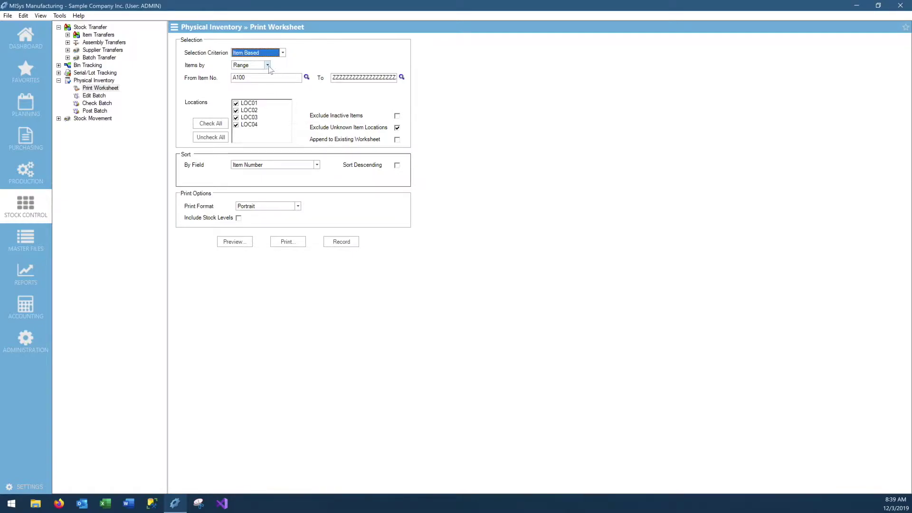
left_click(268, 66)
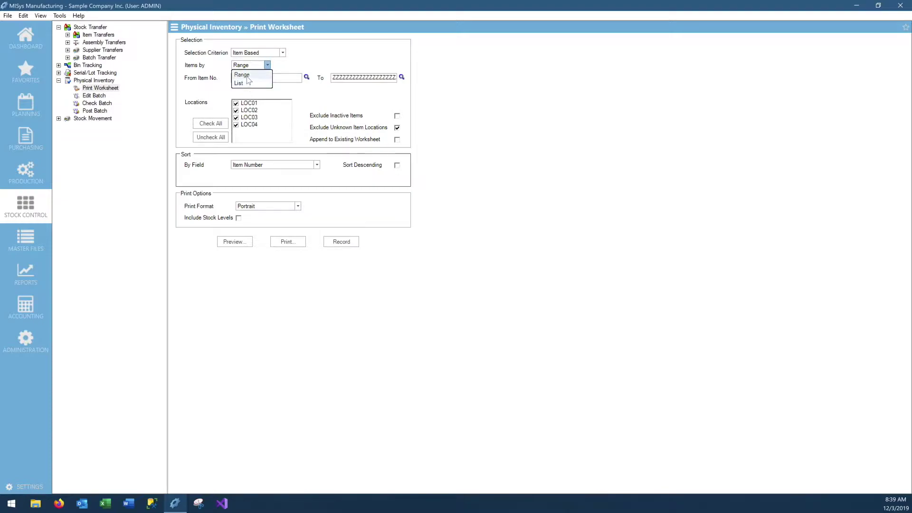
left_click(247, 75)
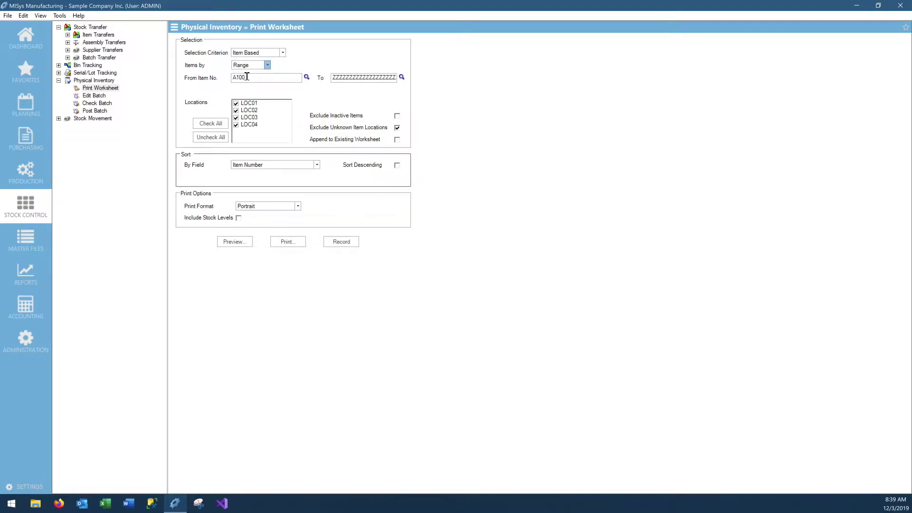
left_click(307, 77)
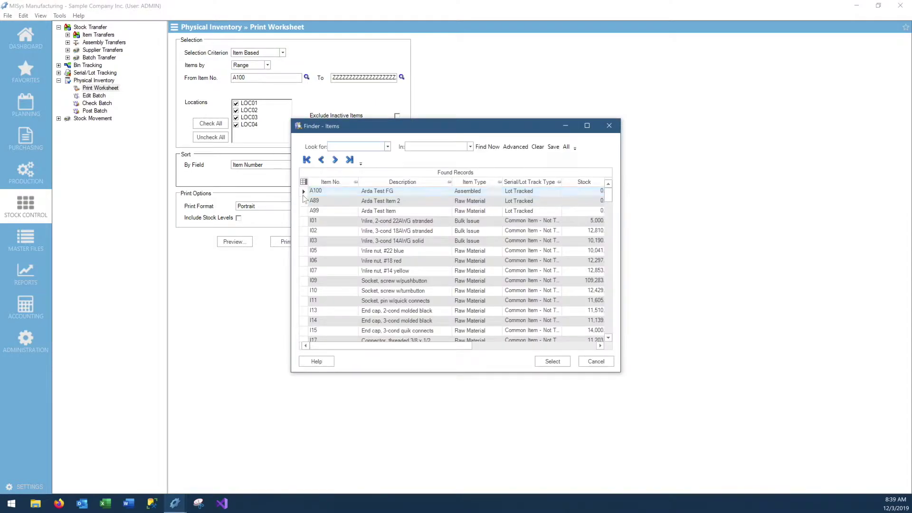
double_click(307, 197)
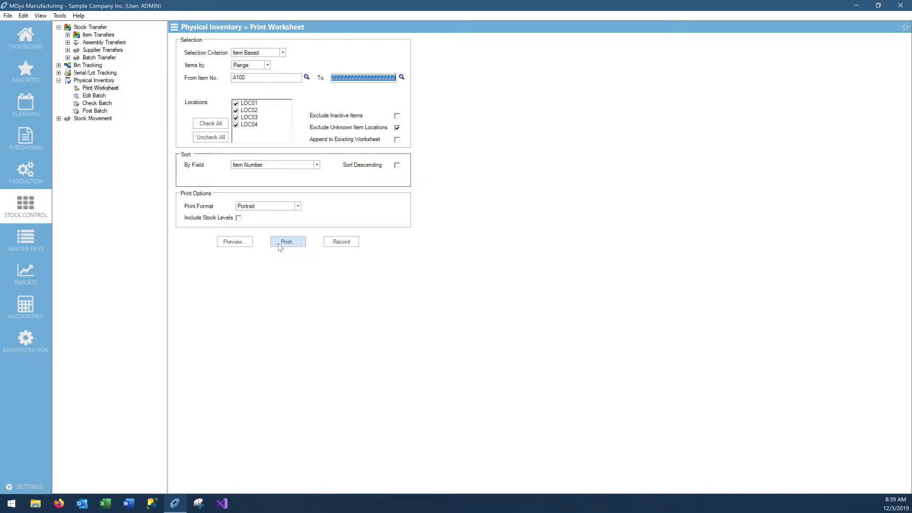
left_click(236, 244)
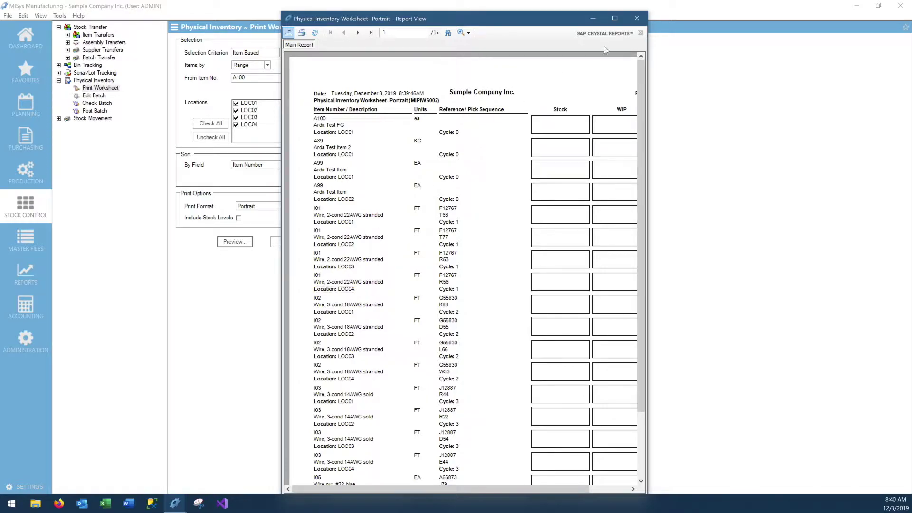
Close the Physical Inventory Worksheet preview
left_click(635, 22)
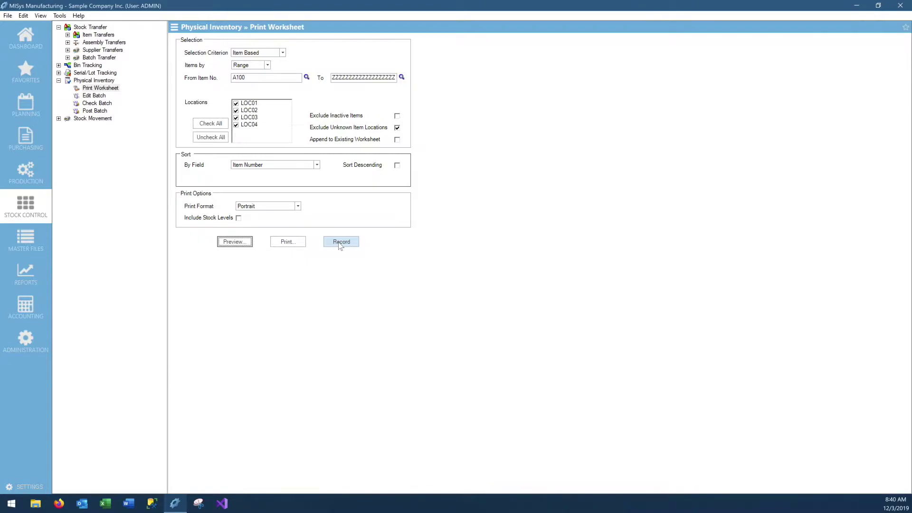
Record the worksheet, then start new physical inventory batch 000001
left_click(341, 243)
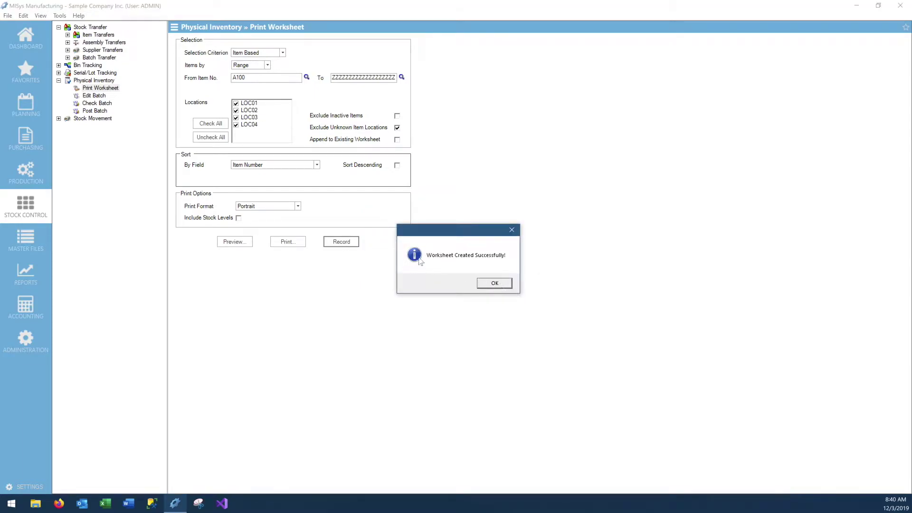
left_click(489, 287)
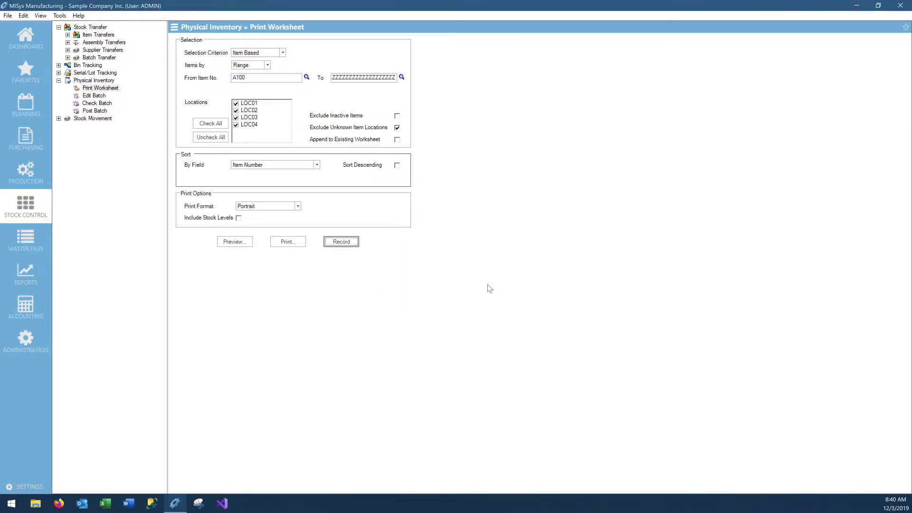
left_click(92, 96)
left_click(181, 40)
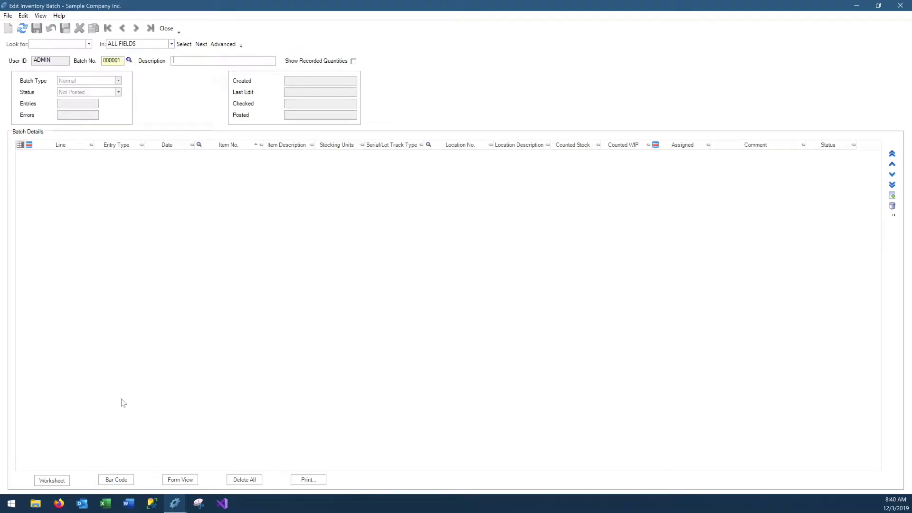
Feed batch 000001 from the worksheet with count type Total (Stock + WIP) and Zero quantities
left_click(66, 480)
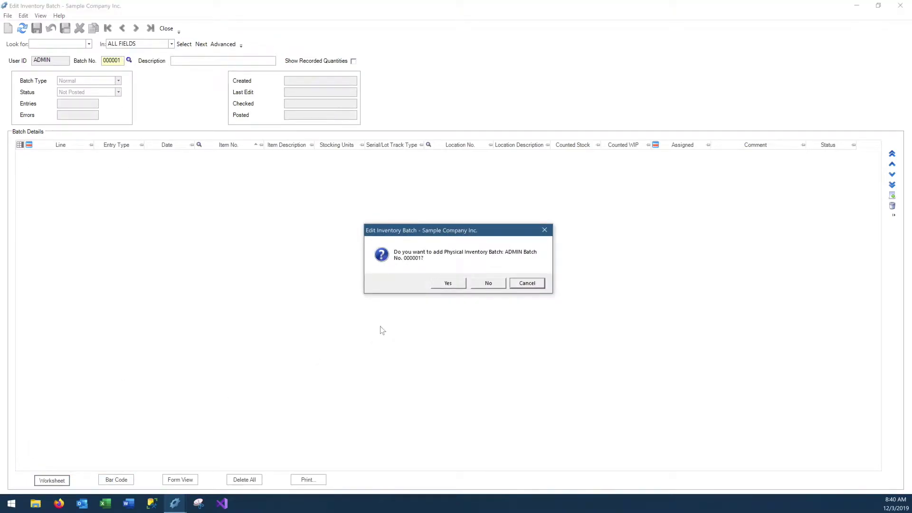
left_click(440, 284)
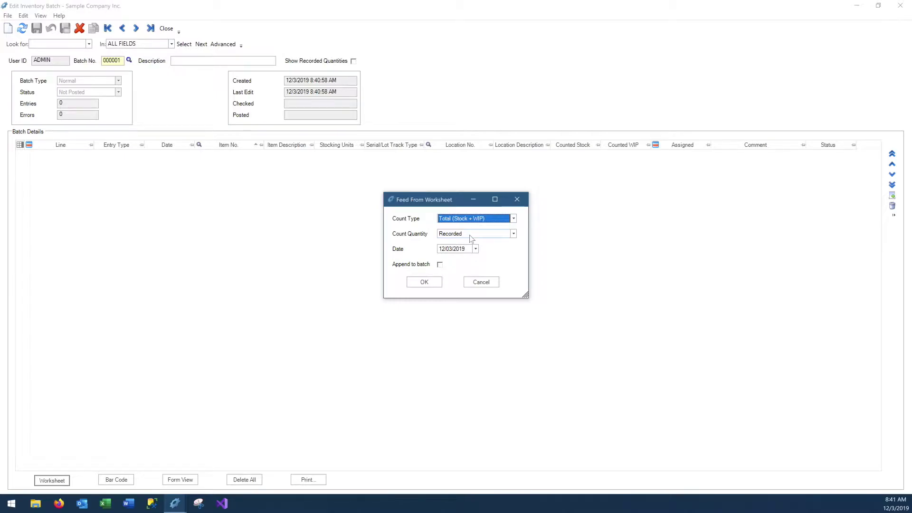
left_click(475, 220)
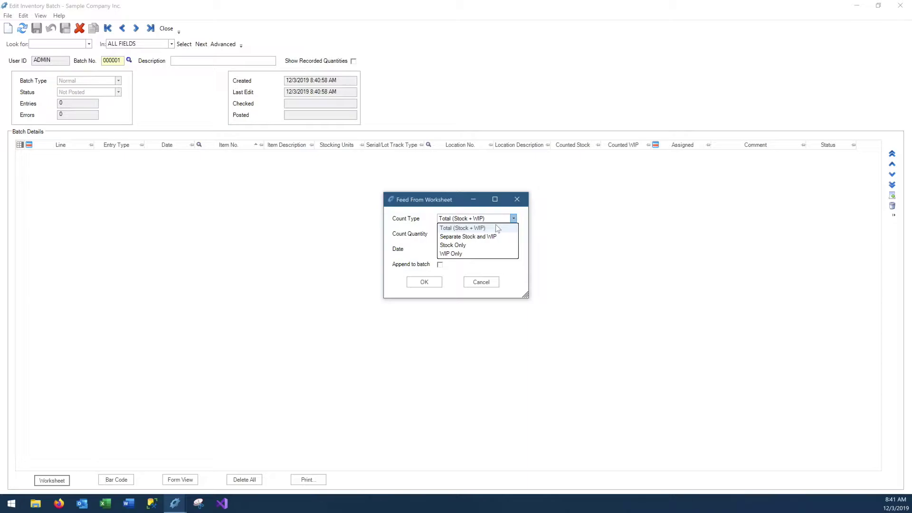
left_click(479, 229)
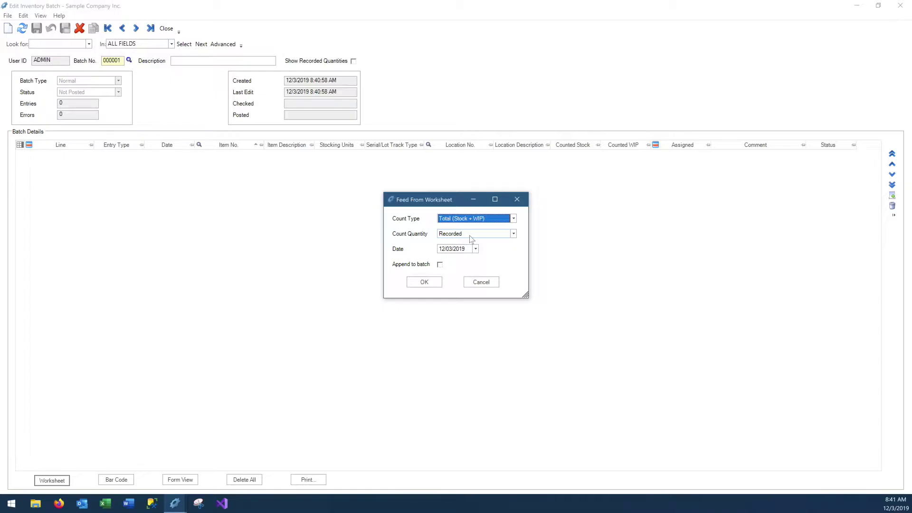
left_click(472, 238)
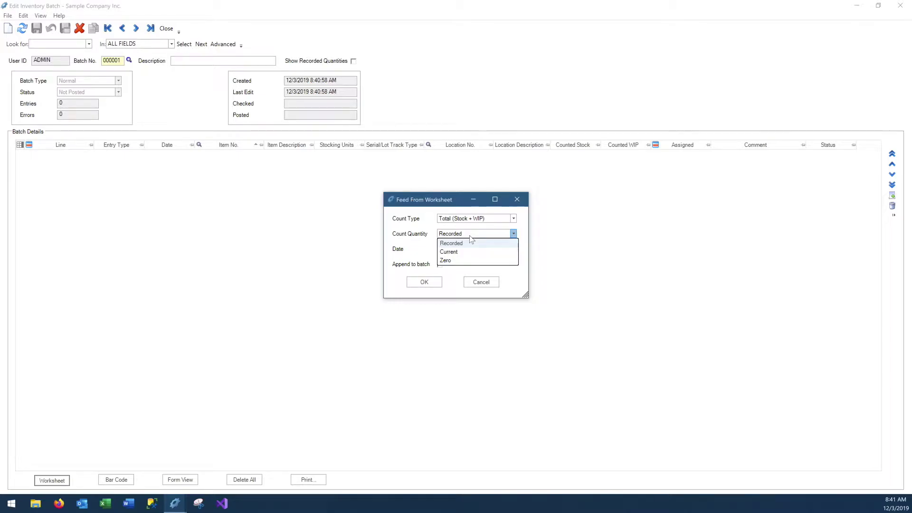
left_click(468, 260)
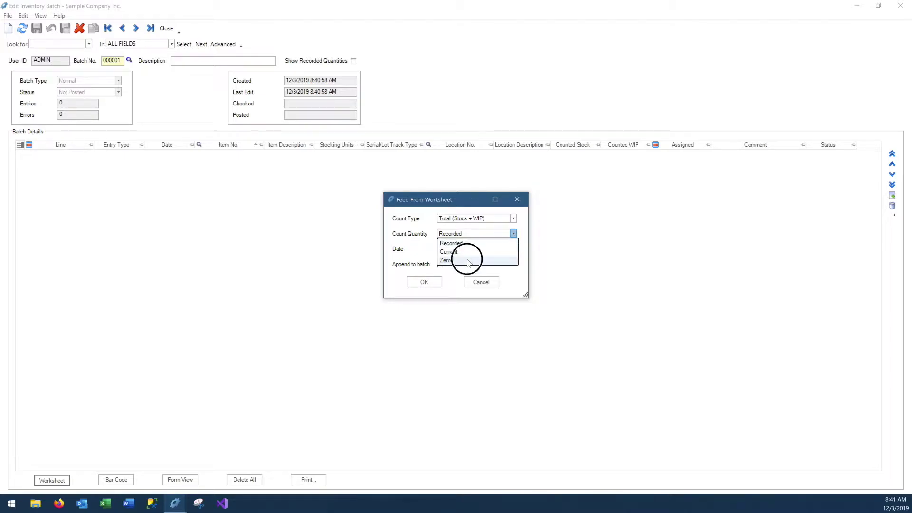
left_click(424, 284)
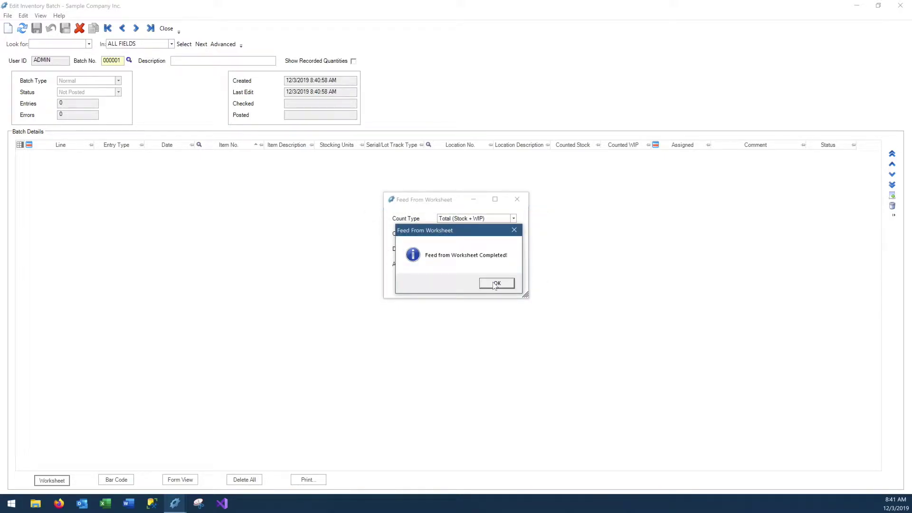
left_click(496, 283)
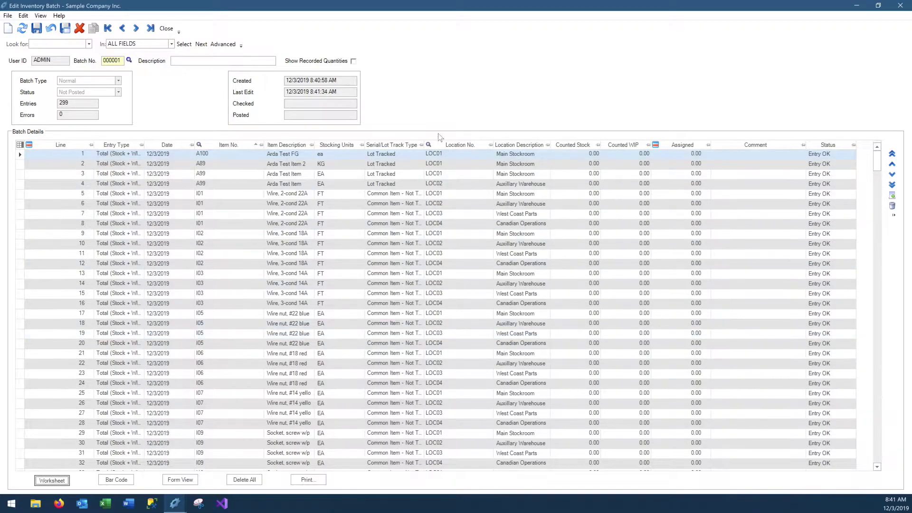
Turn on Show Recorded Quantities for batch 000001
left_click(354, 61)
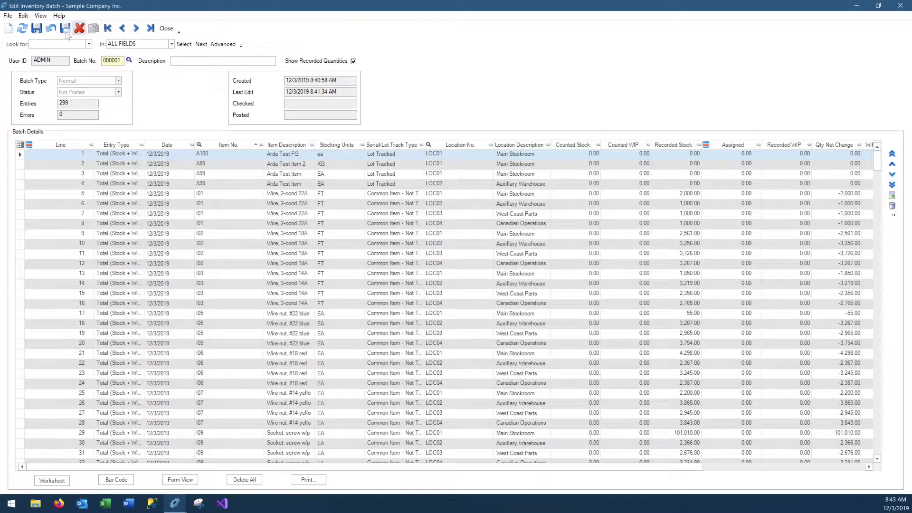
Save and close batch 000001, then start an Excel export of the Items master list
left_click(34, 31)
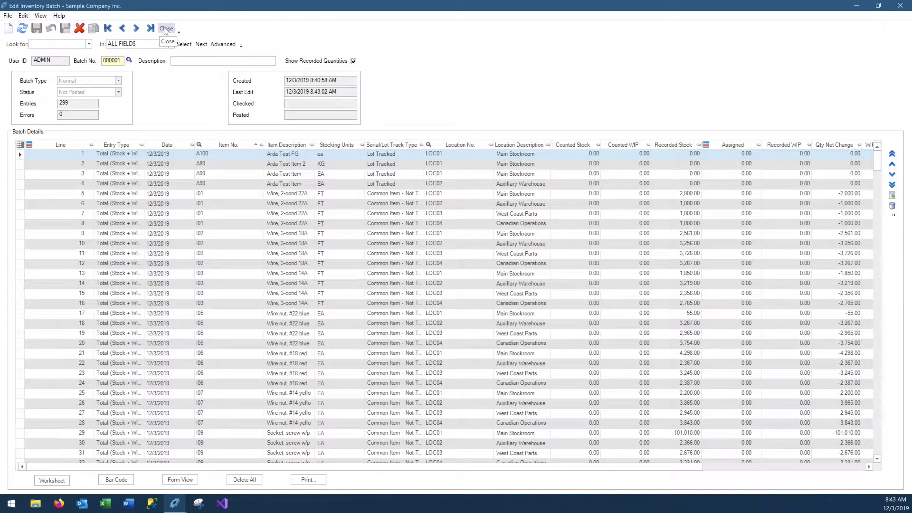
left_click(165, 30)
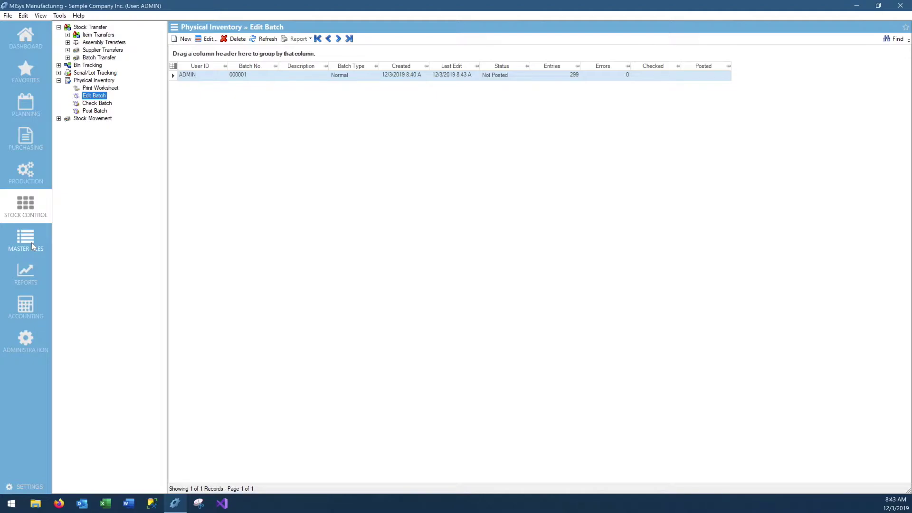
left_click(31, 243)
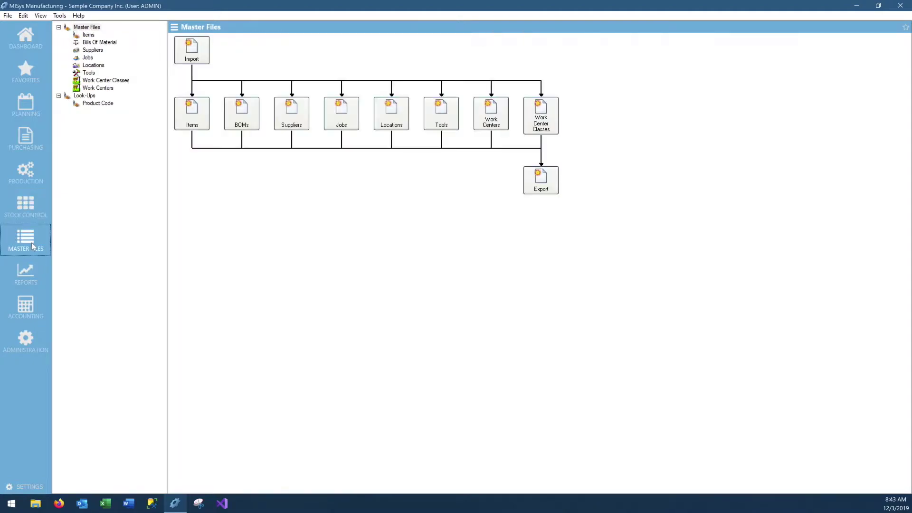
left_click(86, 35)
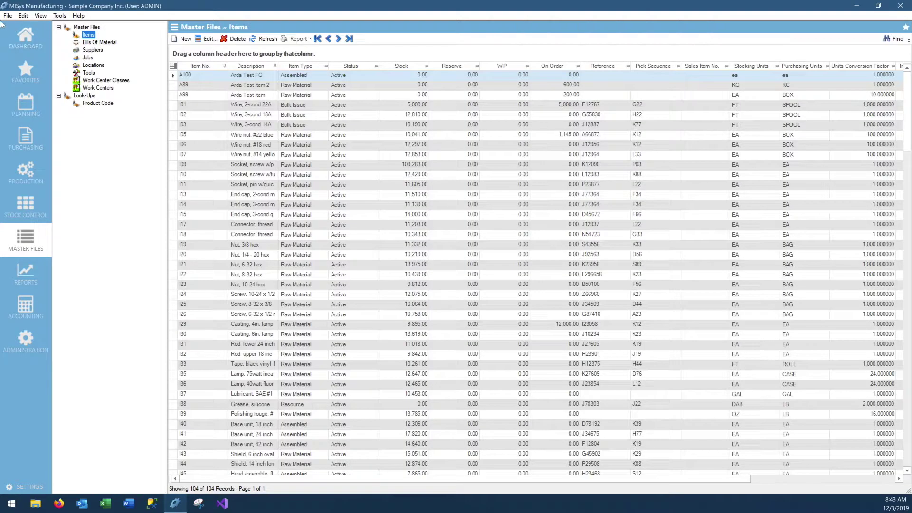
left_click(7, 16)
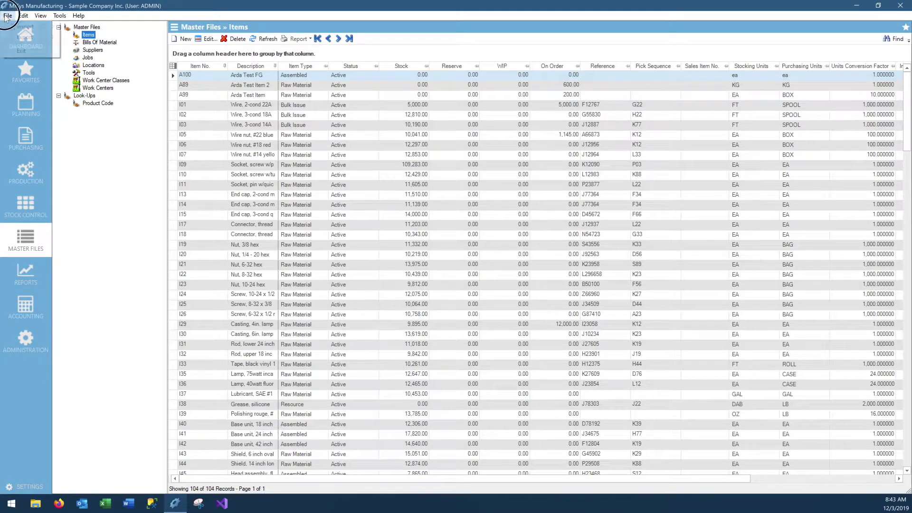
mouse_move(19, 38)
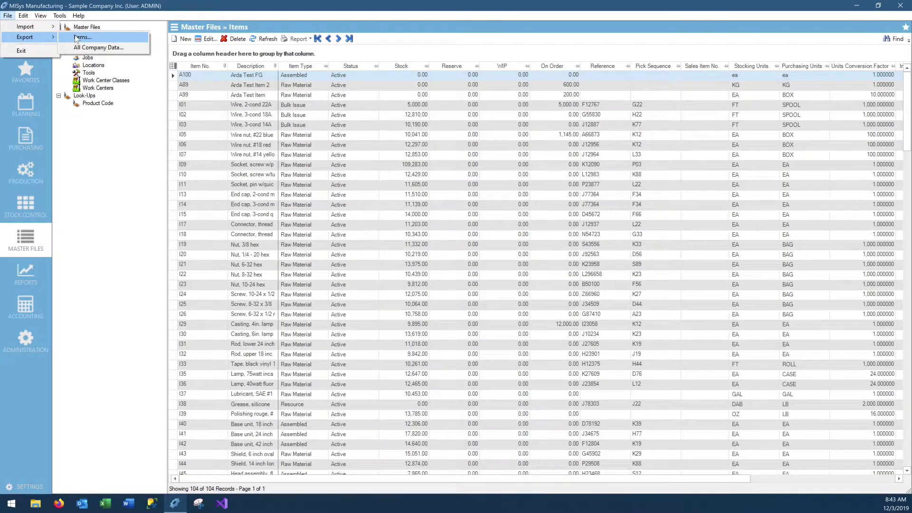
left_click(80, 37)
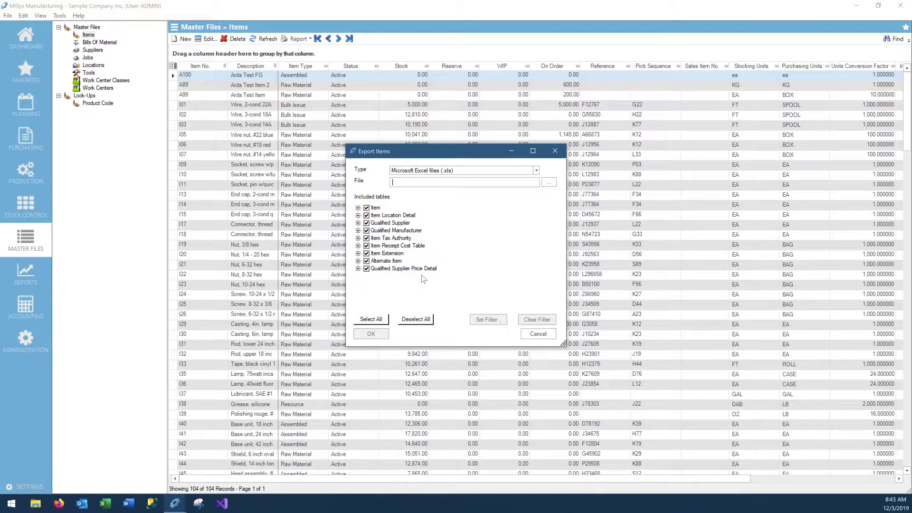
Export only Item Location Detail with Item No., Location No. and Stock fields
left_click(418, 320)
left_click(358, 209)
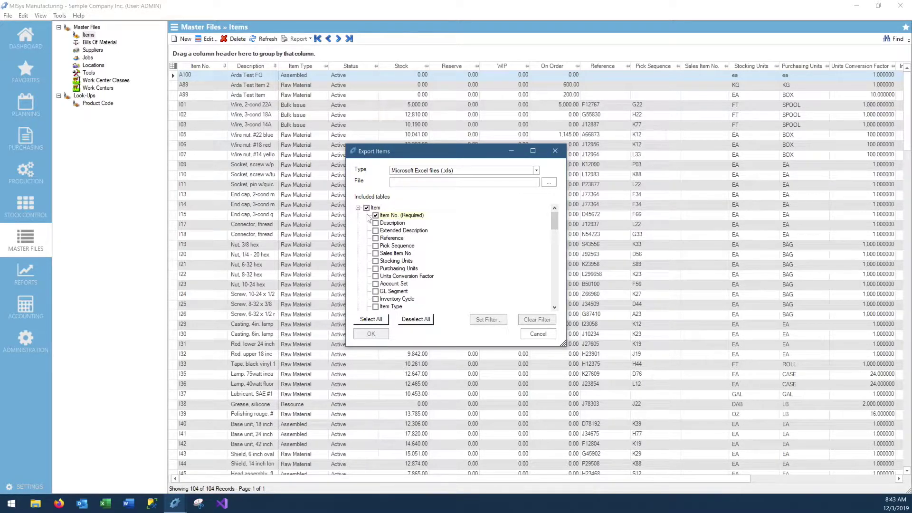
left_click(358, 208)
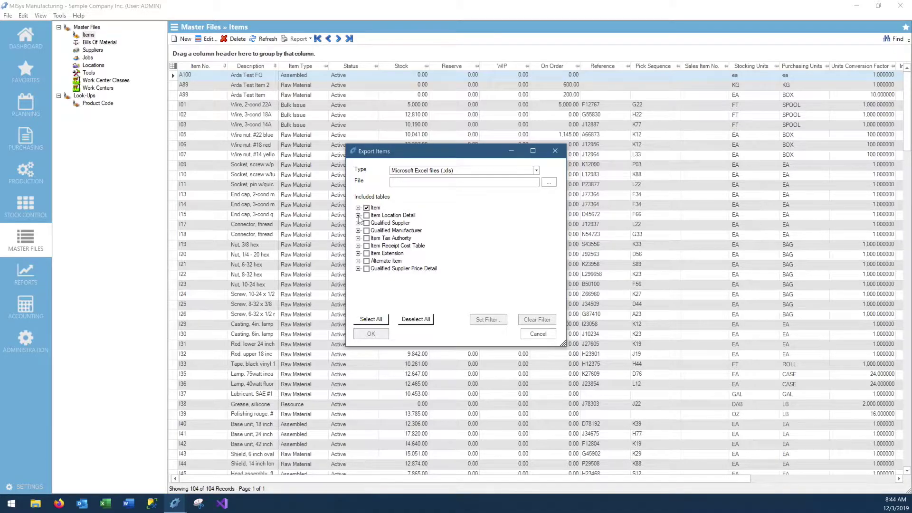
left_click(358, 215)
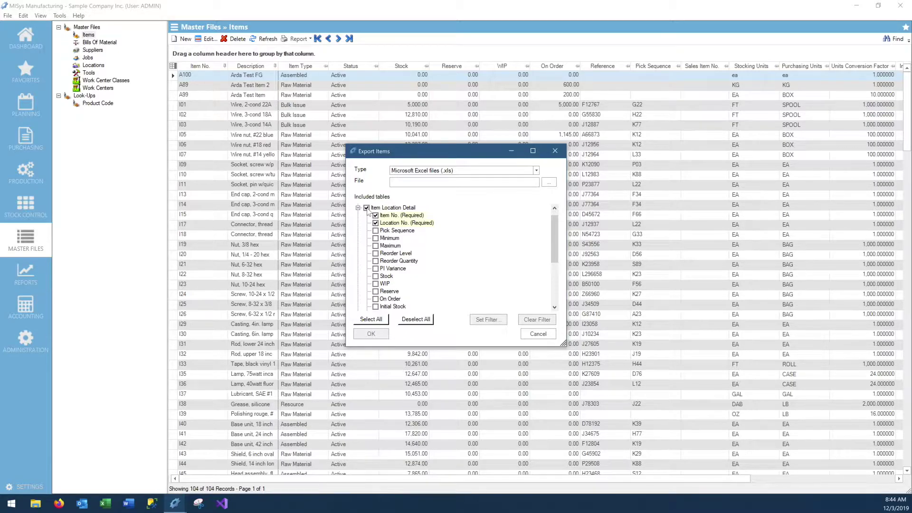
left_click(397, 217)
left_click(376, 277)
Set the export file to 'Year-end Inventory' on the Desktop
left_click(547, 184)
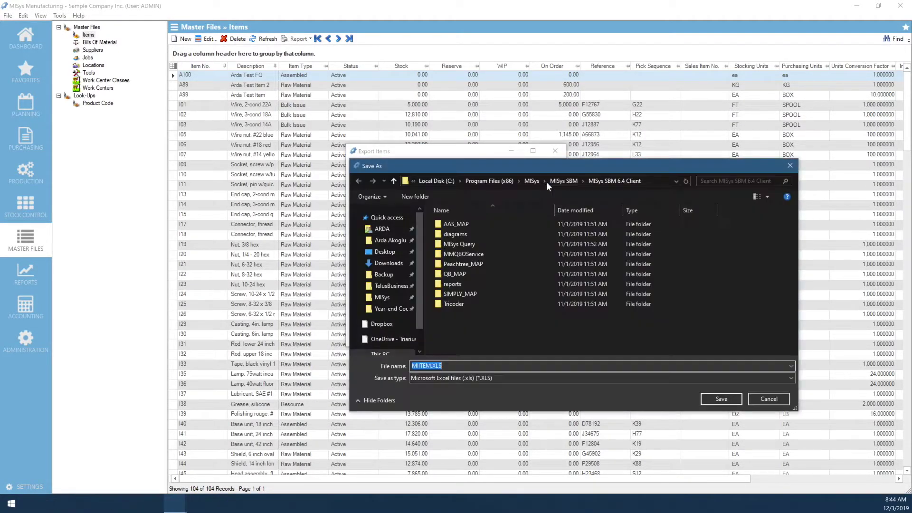
left_click(398, 240)
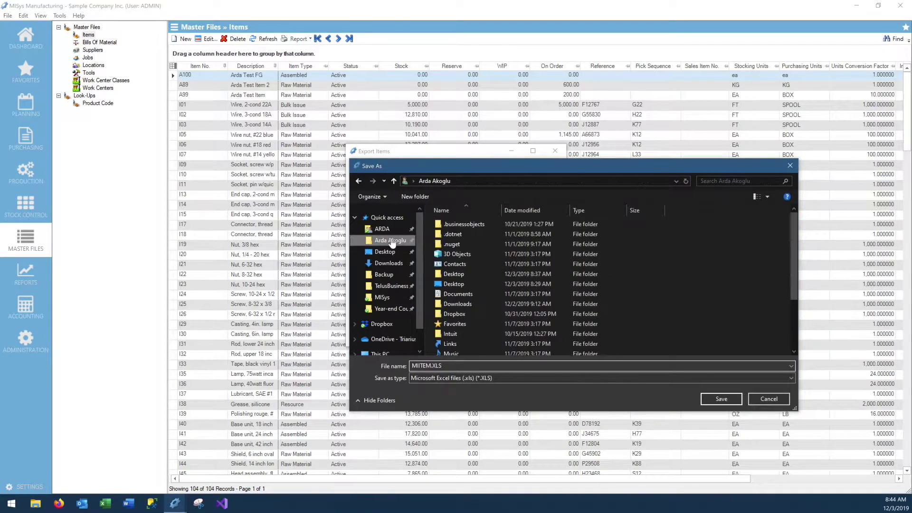
double_click(458, 284)
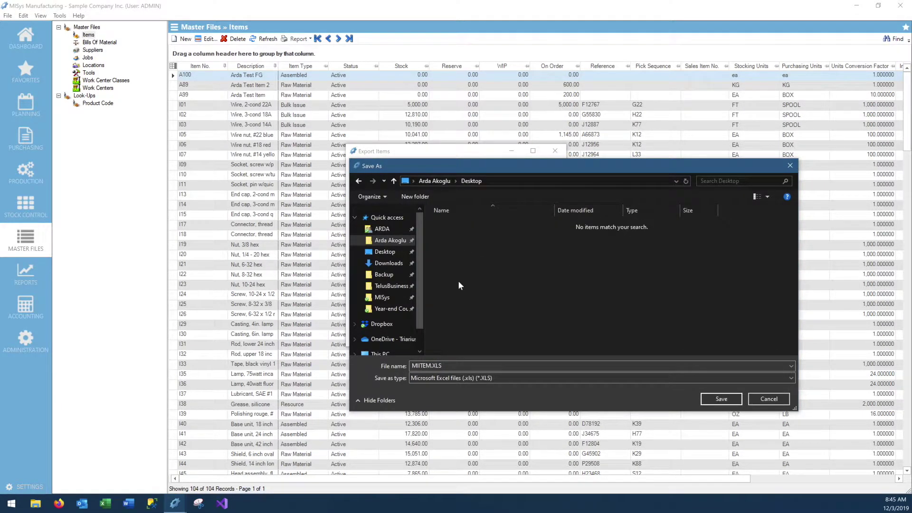
double_click(444, 365)
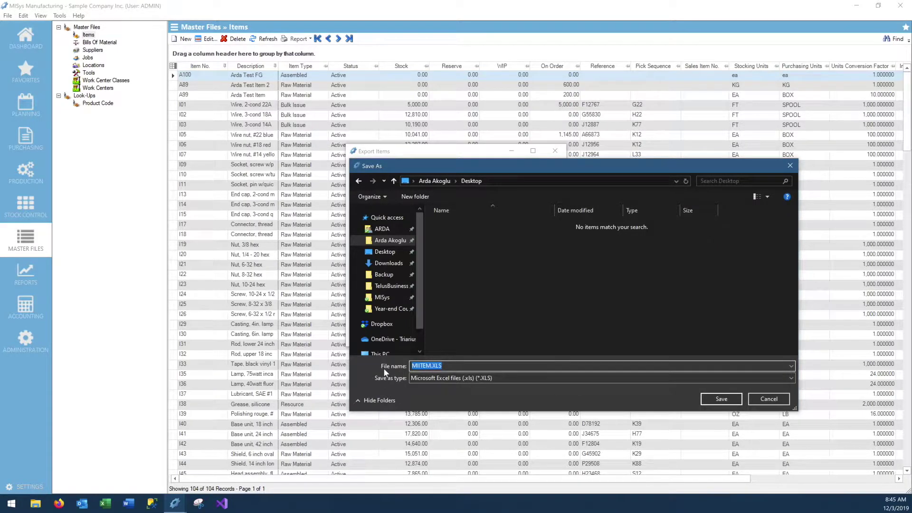
type("Year-end Inventory")
left_click(711, 400)
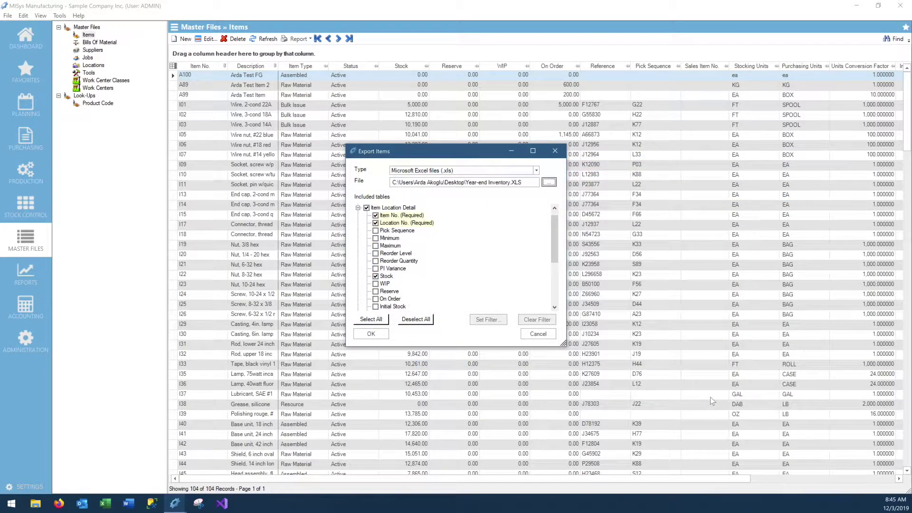
Run the export of 104 items and 299 locations, then open the file browser
left_click(379, 335)
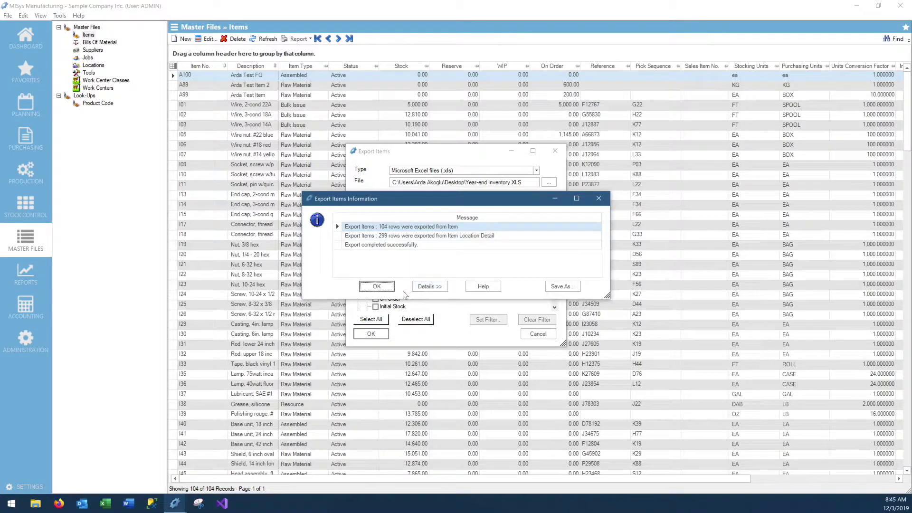
left_click(376, 287)
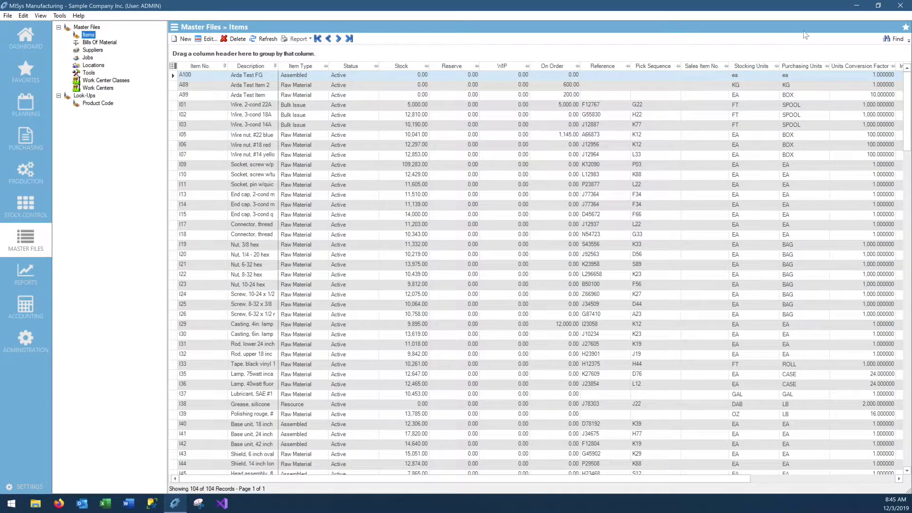
left_click(36, 506)
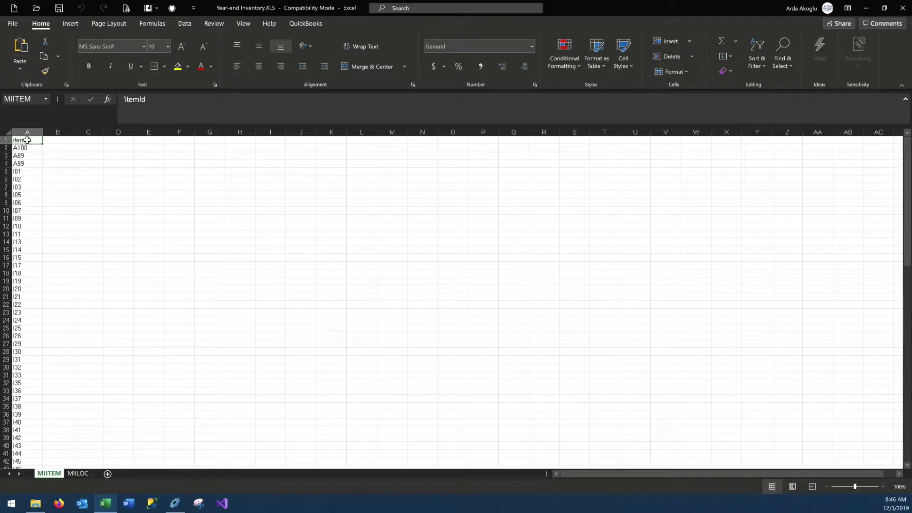
Type 'Item No.' as the new header in the MIITEM sheet's cell A1
type("It")
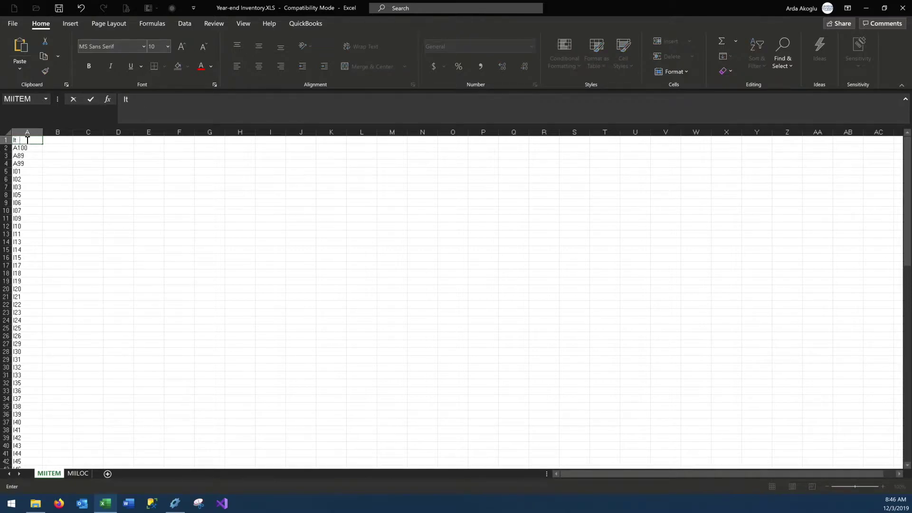
type("em No.")
Confirm the Item No. header and rename the MIITEM and MIILOC sheets to List and MISys Data
key("Return")
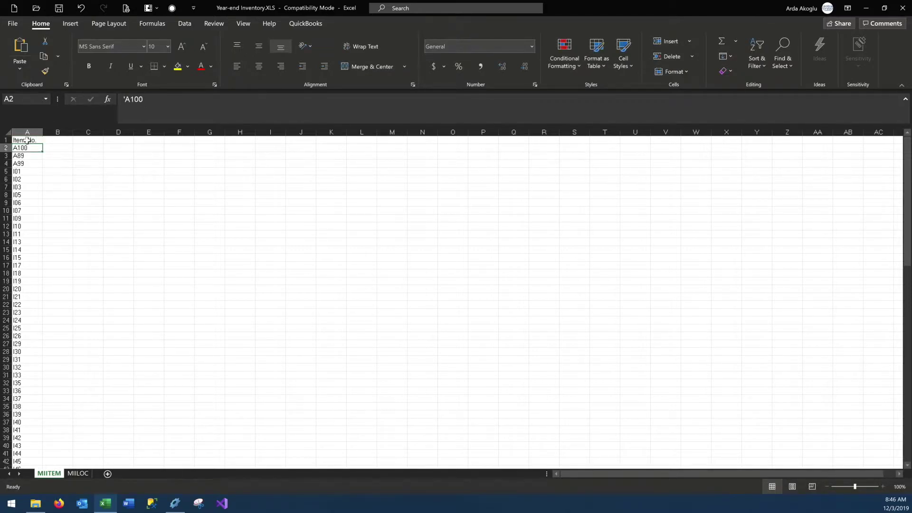
left_click(46, 473)
double_click(49, 473)
type("List")
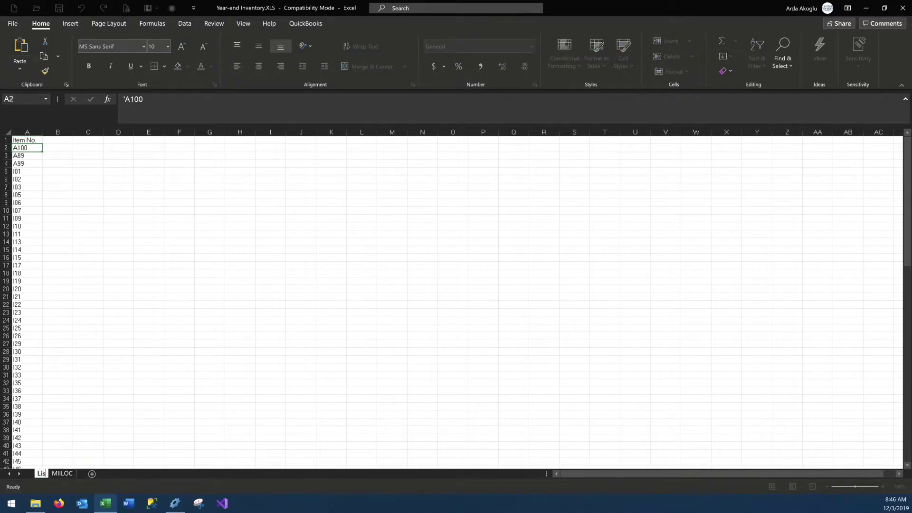
left_click(68, 474)
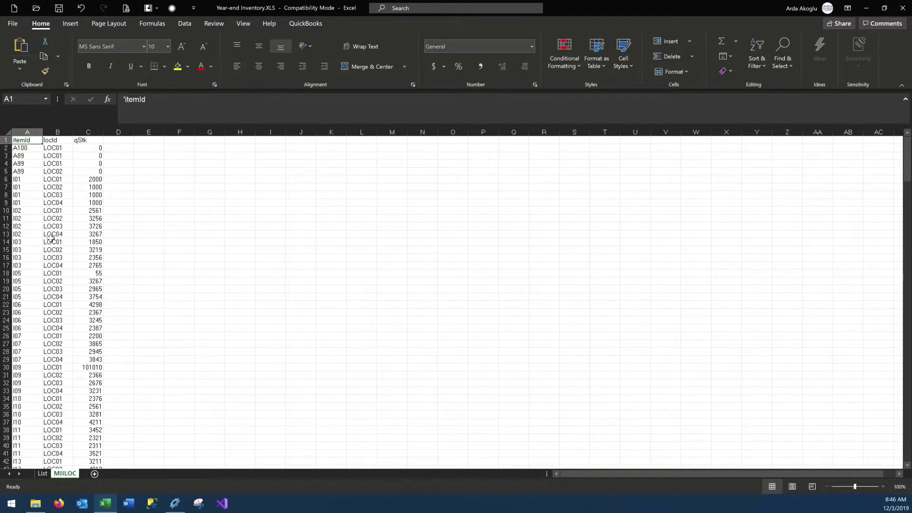
double_click(69, 474)
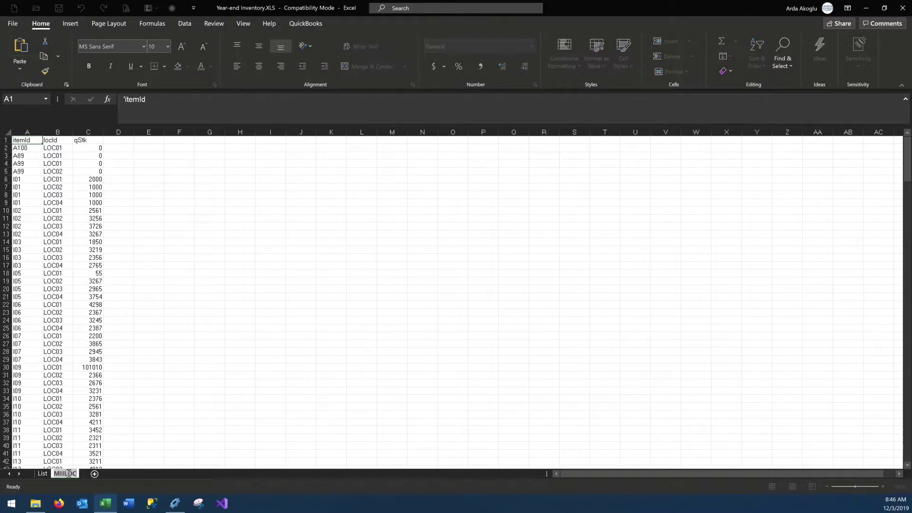
type("MISys Data")
left_click(243, 361)
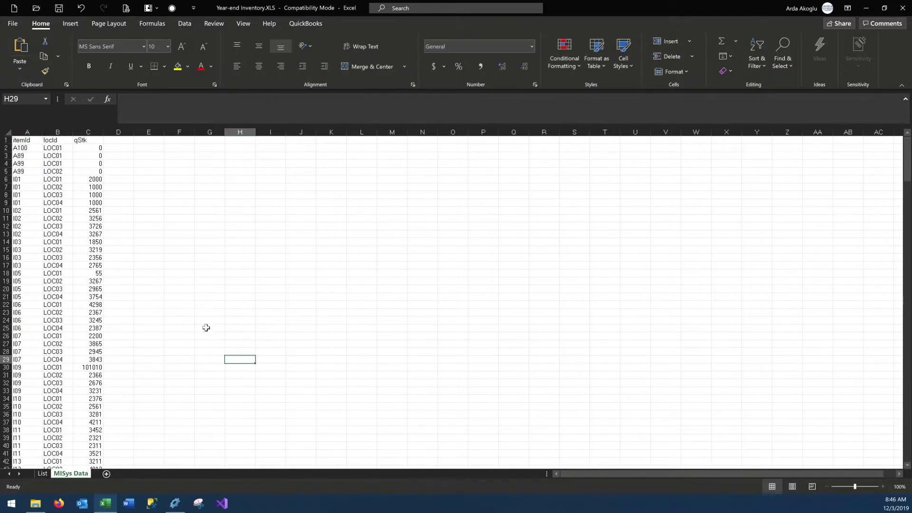
Retype the MISys Data headers in A1:C1 as Item No., Locations and MISys Qty
left_click(35, 141)
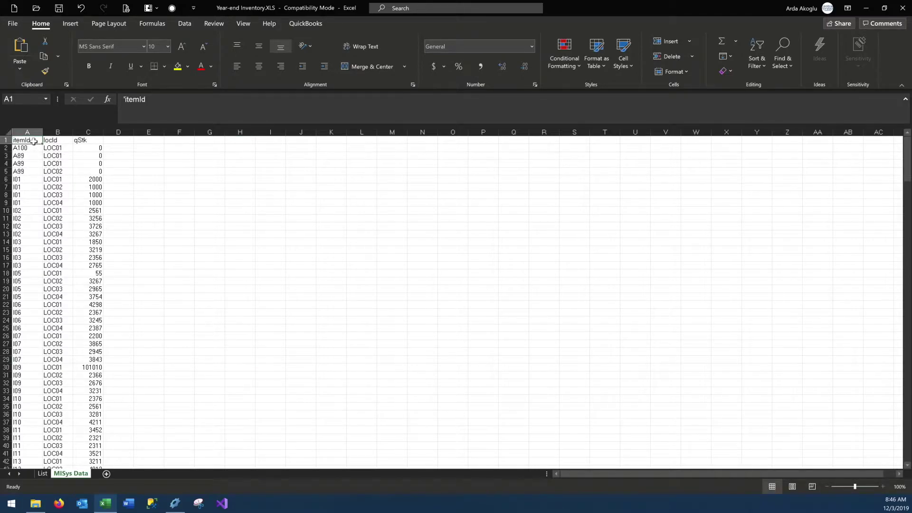
type("Item No")
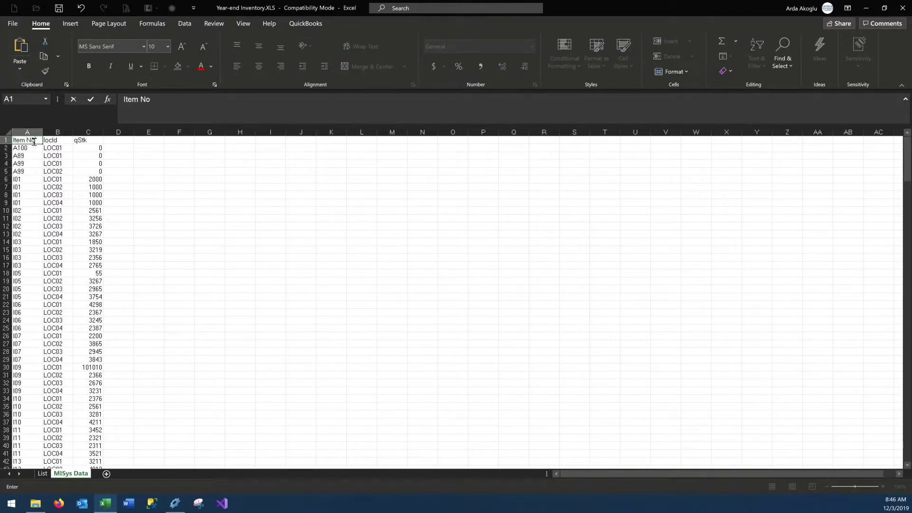
type(".")
key("Tab")
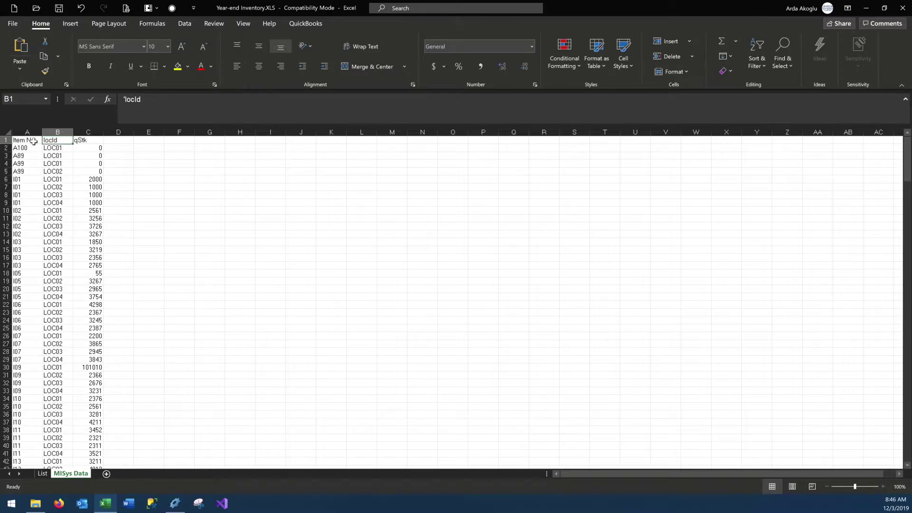
type("Locations")
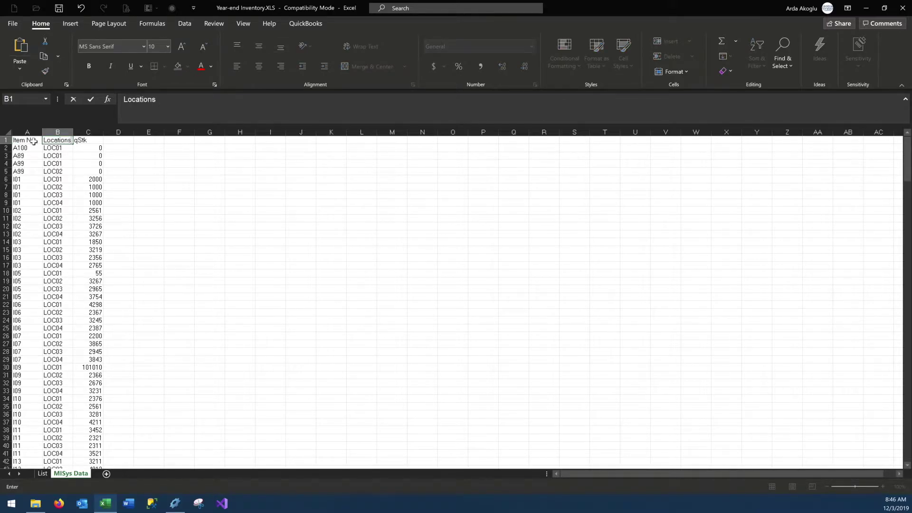
key("Tab")
type("M")
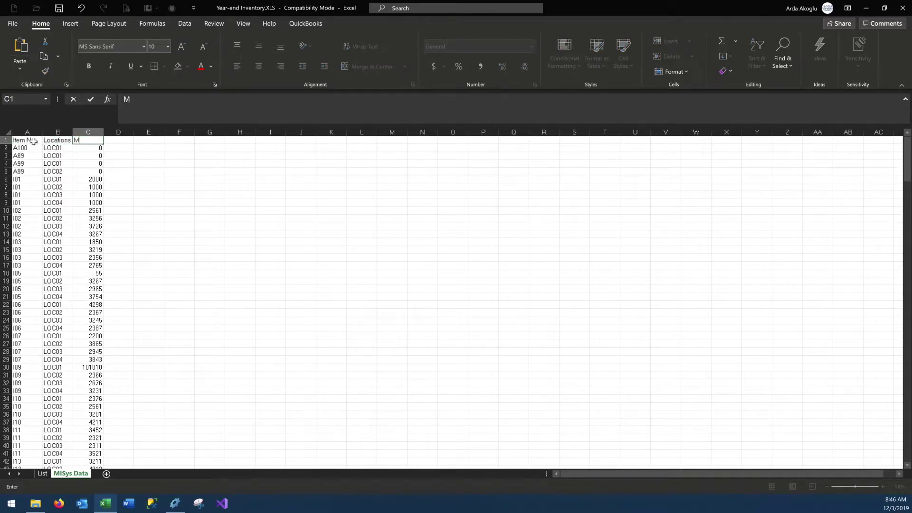
type("ISys Qty.")
key("Return")
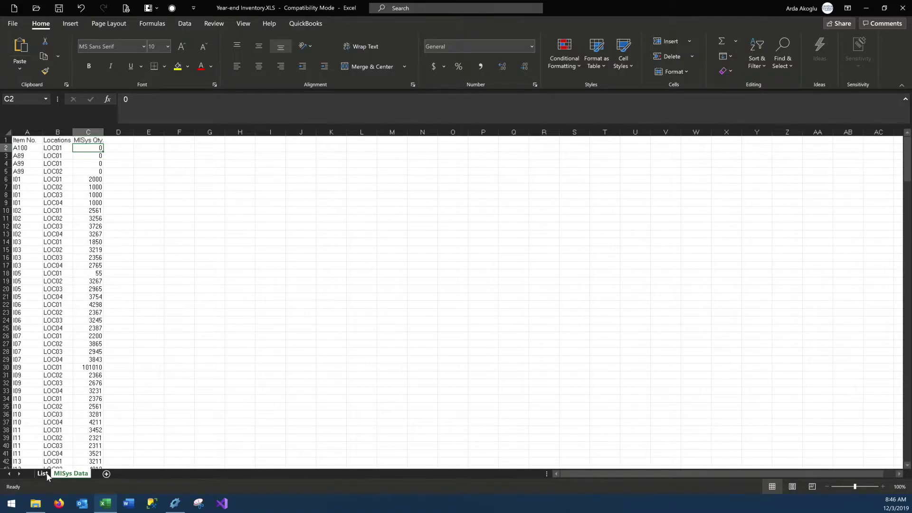
Add a Locations header in cell B1 of the List sheet
left_click(43, 473)
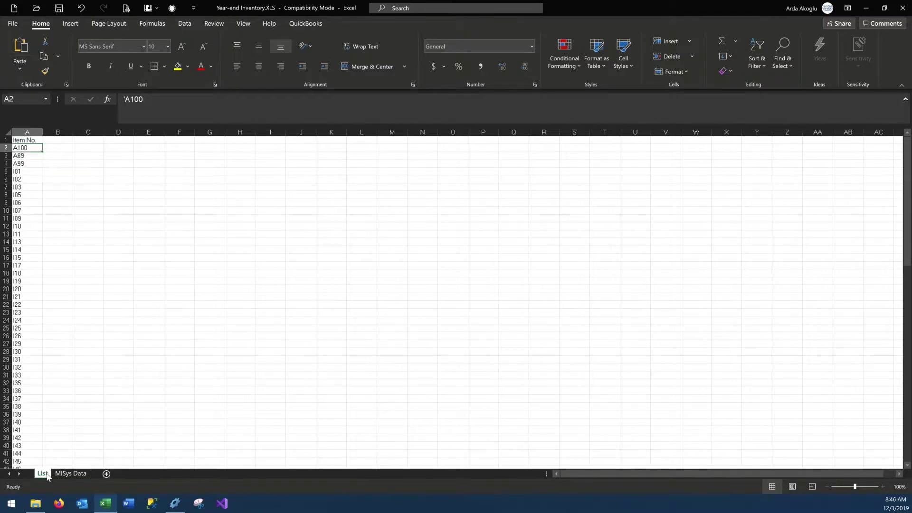
left_click(55, 141)
type("Loc")
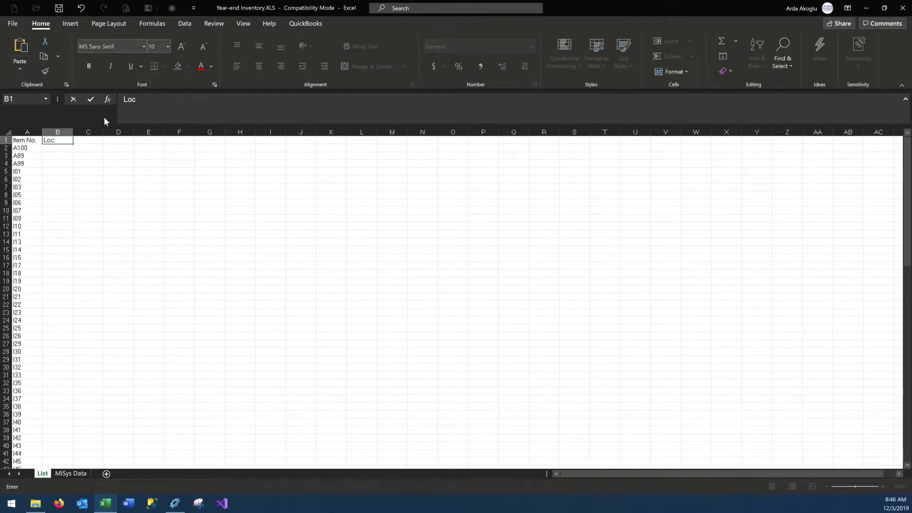
type("ations")
key("Return")
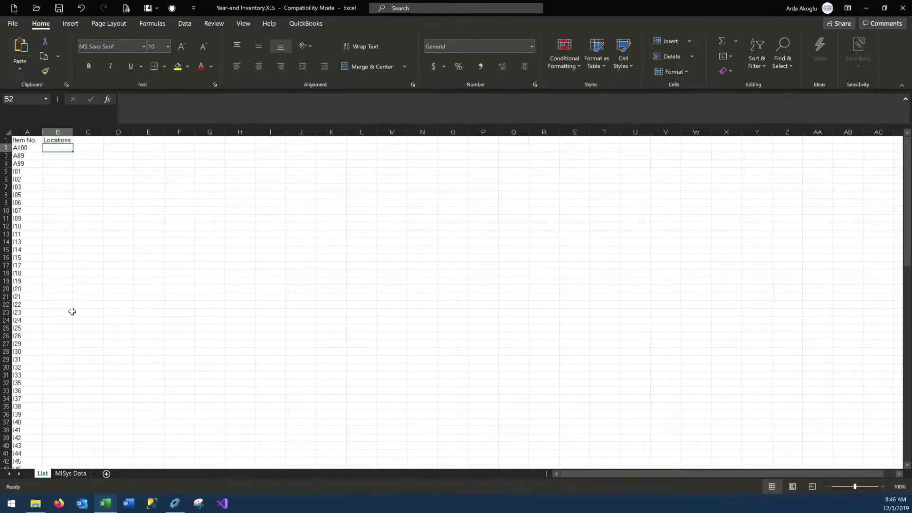
Review the MISys Data Locations column through a temporary filter, then remove the filter
left_click(71, 474)
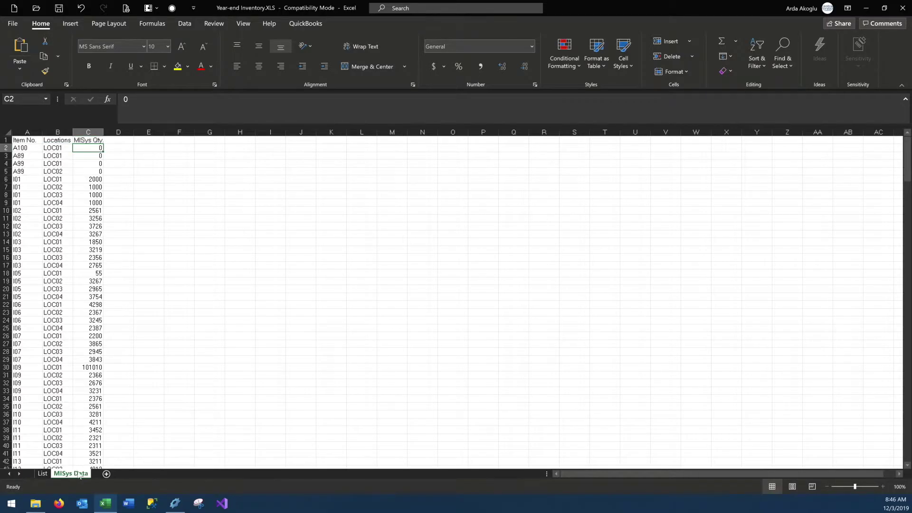
left_click(49, 140)
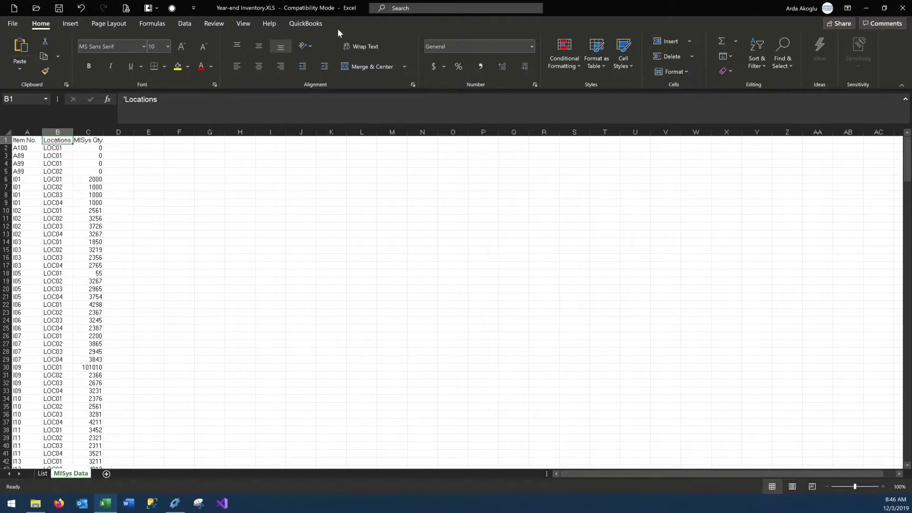
left_click(182, 26)
left_click(476, 51)
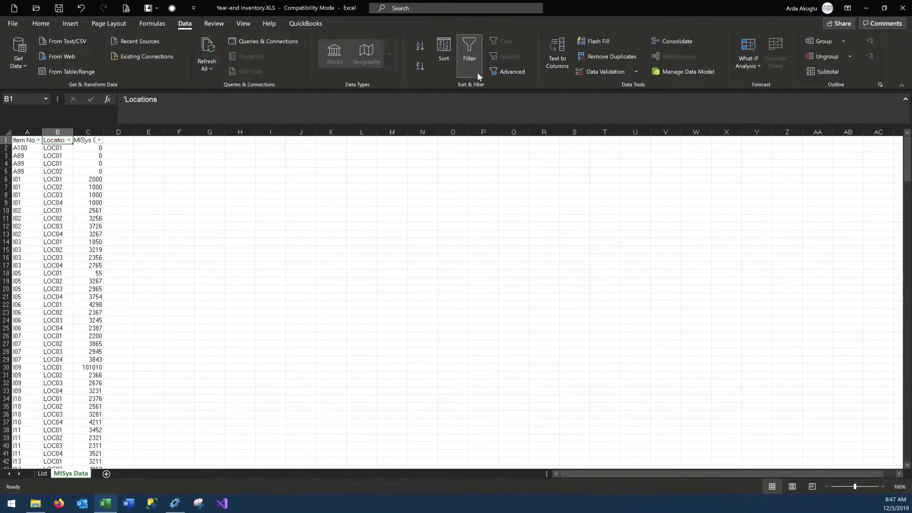
left_click(69, 141)
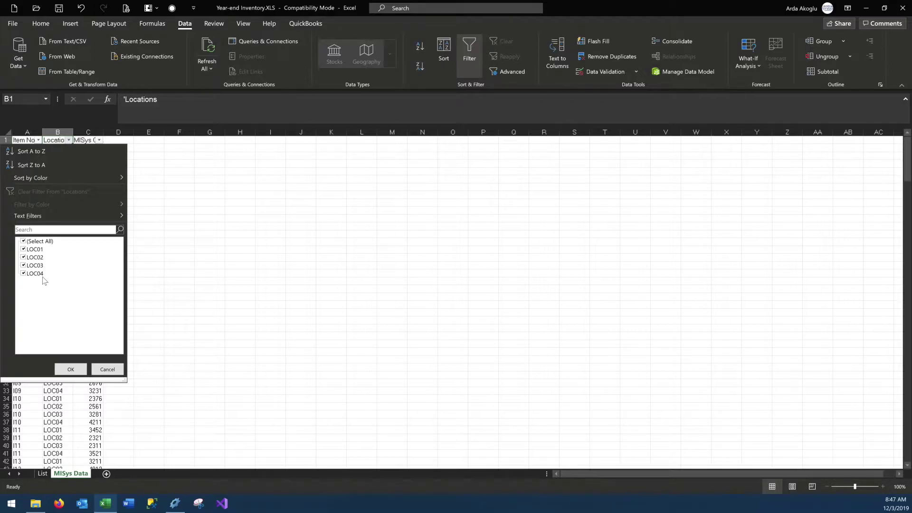
left_click(99, 371)
left_click(468, 56)
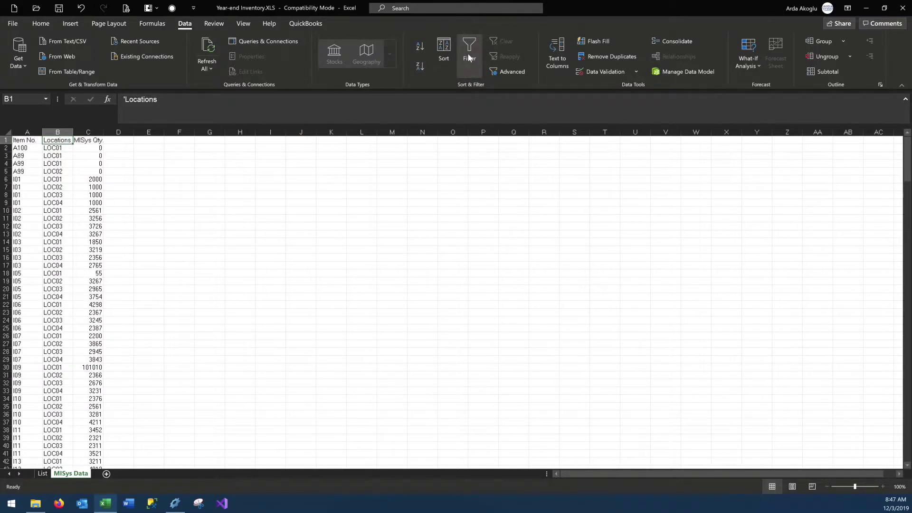
Copy LOC01–LOC04 from MISys Data and paste them into List cells B2:B5
left_click_drag(47, 180, 52, 202)
right_click(54, 195)
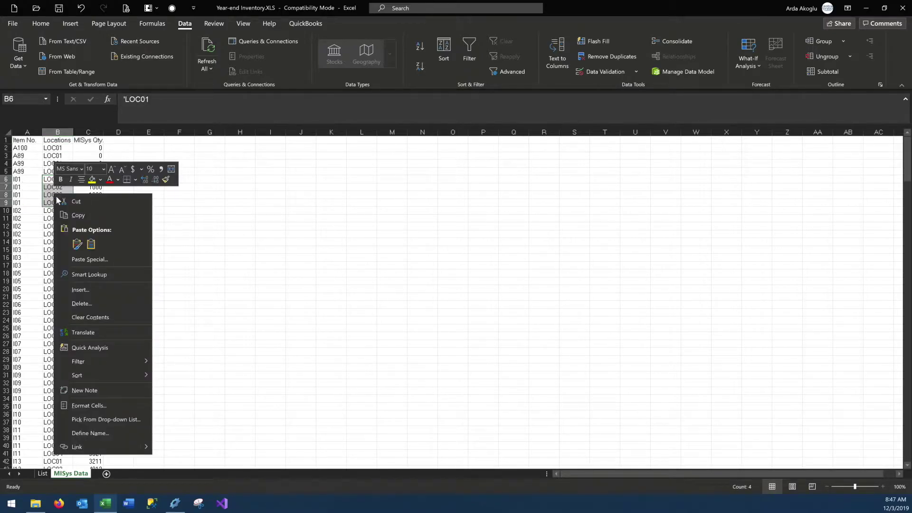
left_click(76, 215)
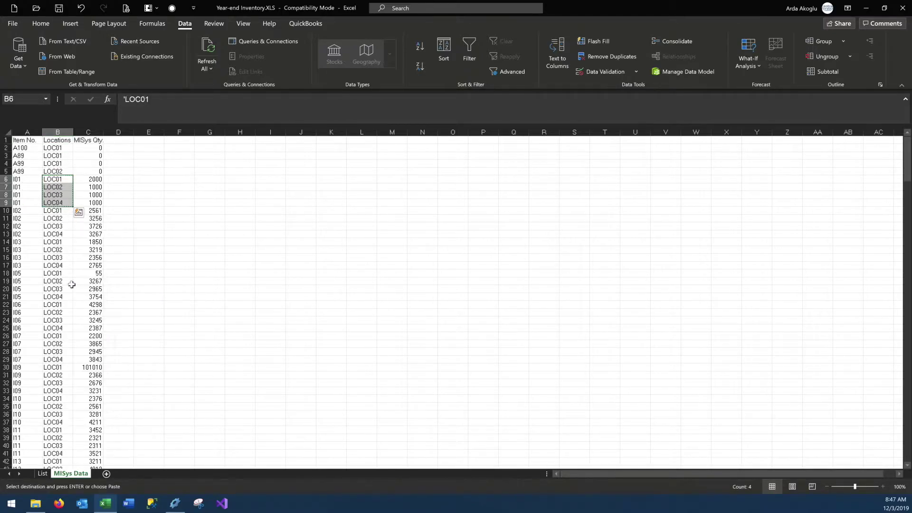
left_click(44, 474)
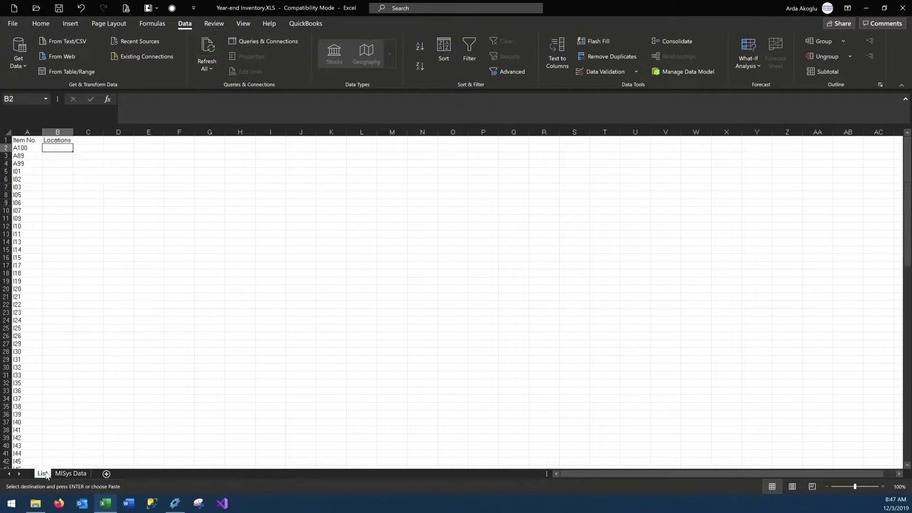
right_click(51, 149)
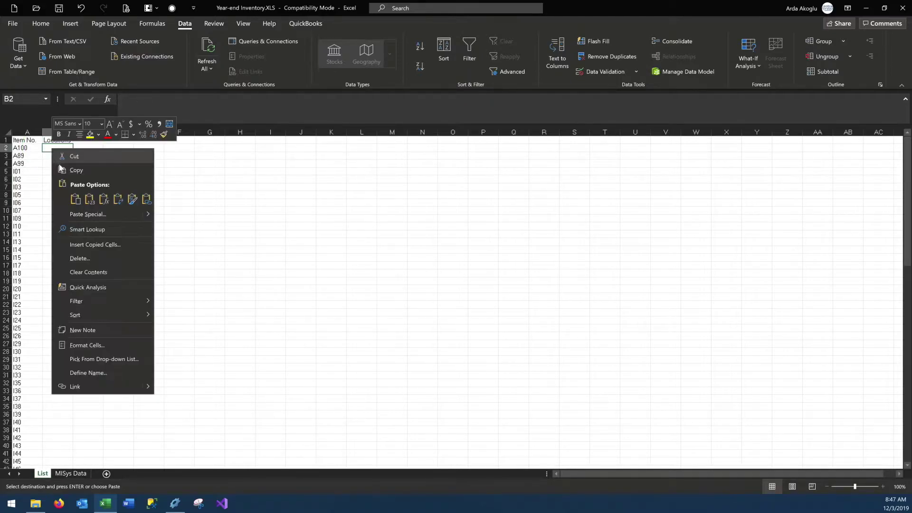
left_click(72, 197)
left_click(118, 242)
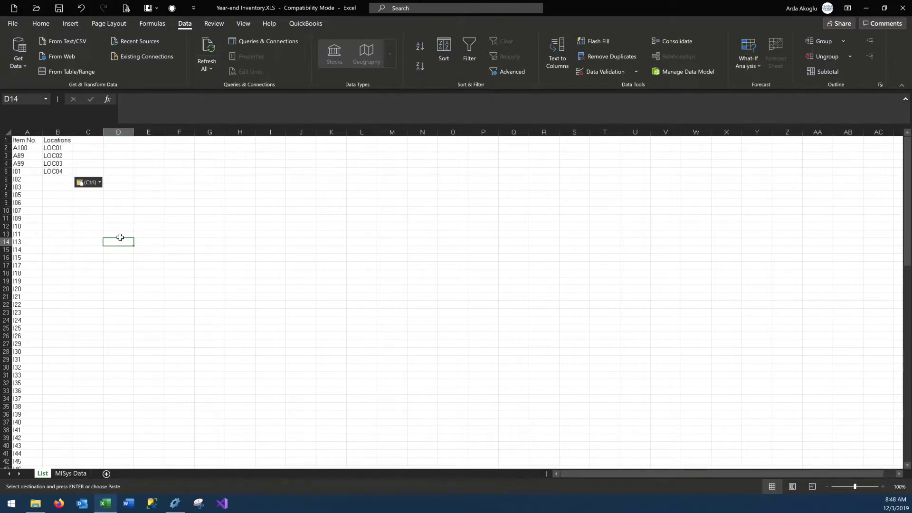
Insert a new blank worksheet, Sheet1, after the List sheet
left_click(106, 474)
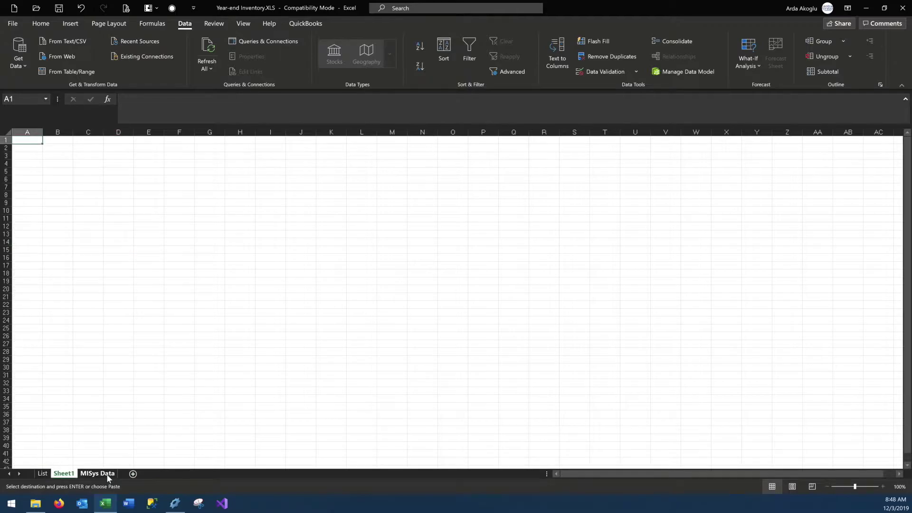
Rename Sheet1 to Physical Count and move it after MISys Data, leaving it blank
left_click(116, 473)
left_click_drag(65, 474, 70, 470)
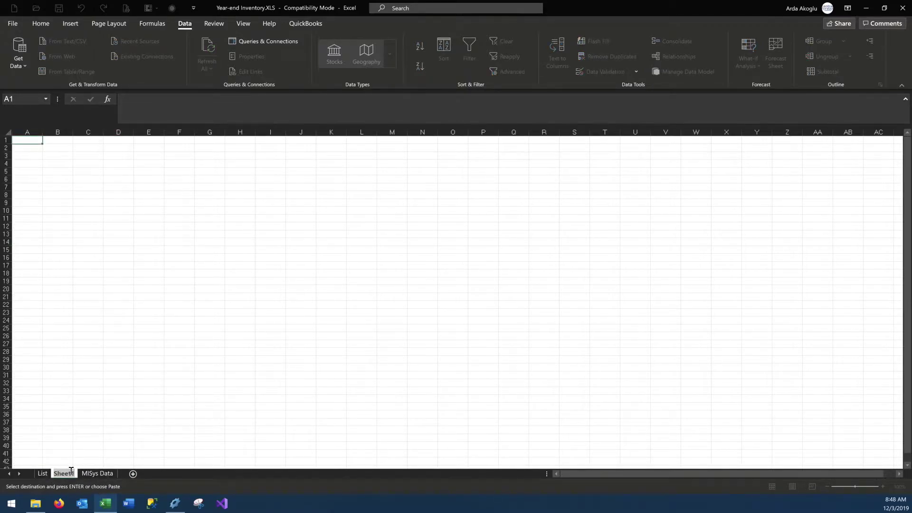
type("Physical Count")
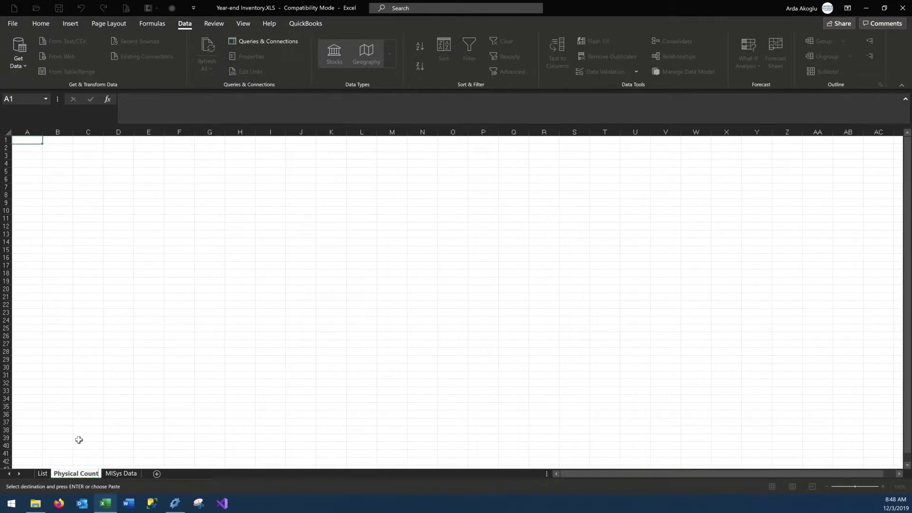
left_click(79, 440)
left_click_drag(84, 477, 146, 477)
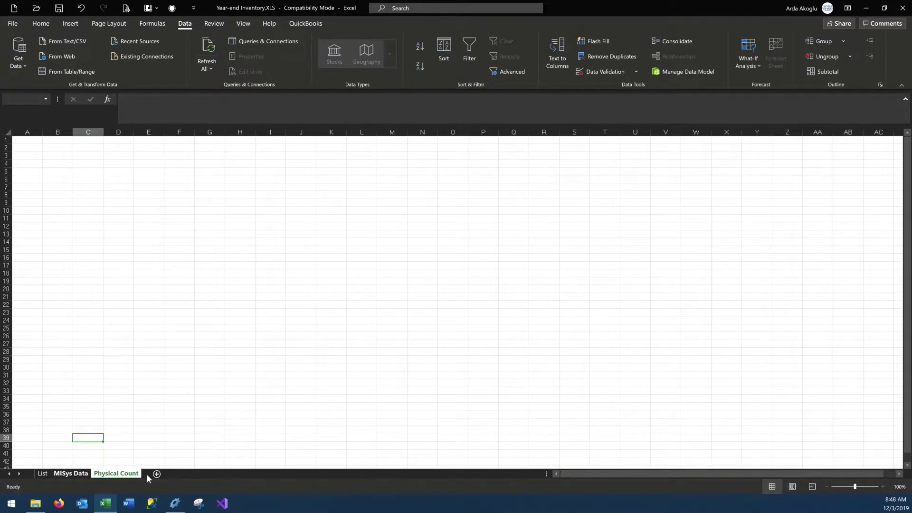
left_click(34, 140)
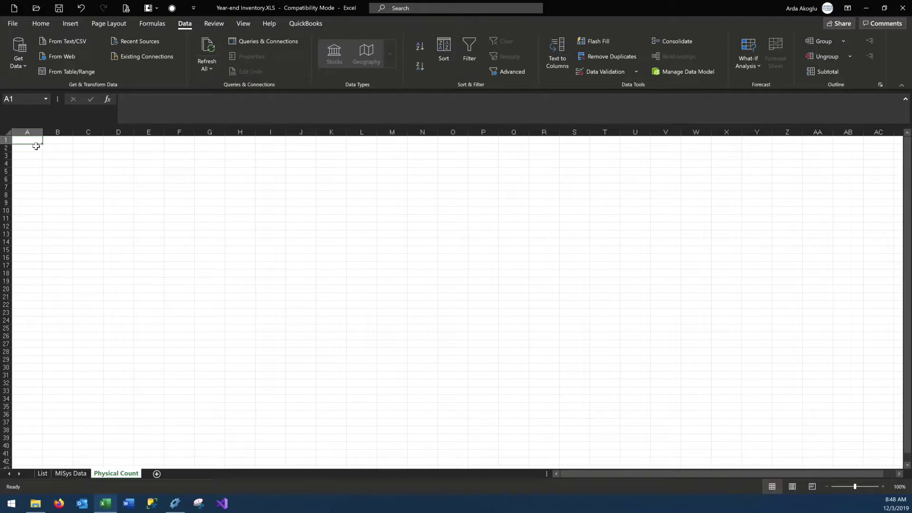
type("Item")
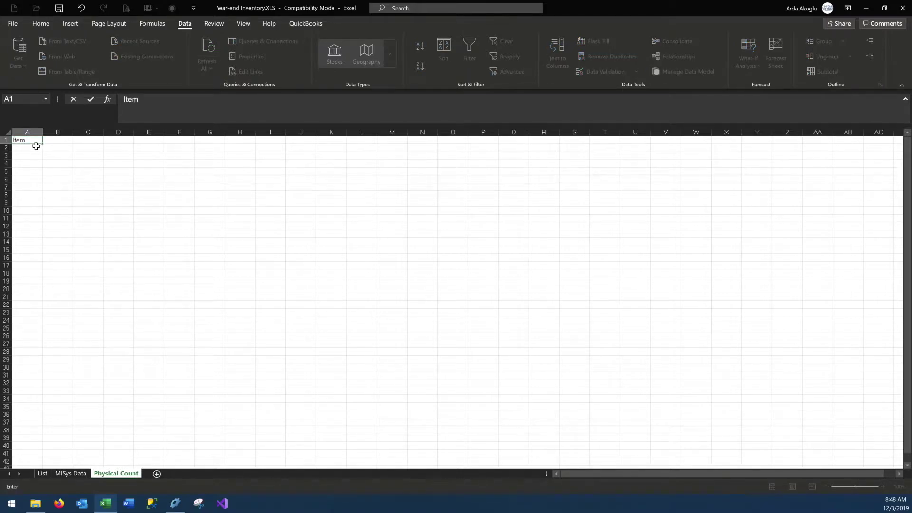
key("BackSpace")
key("BackSpace")
key("BackSpace")
key("BackSpace")
left_click(28, 170)
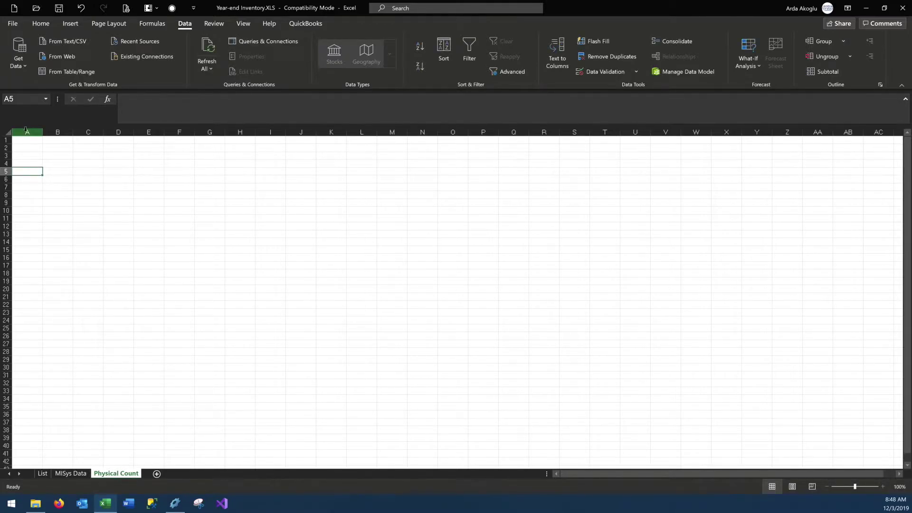
Restrict Physical Count column A to a dropdown list sourced from =List!$A$2:$A$105
left_click(26, 131)
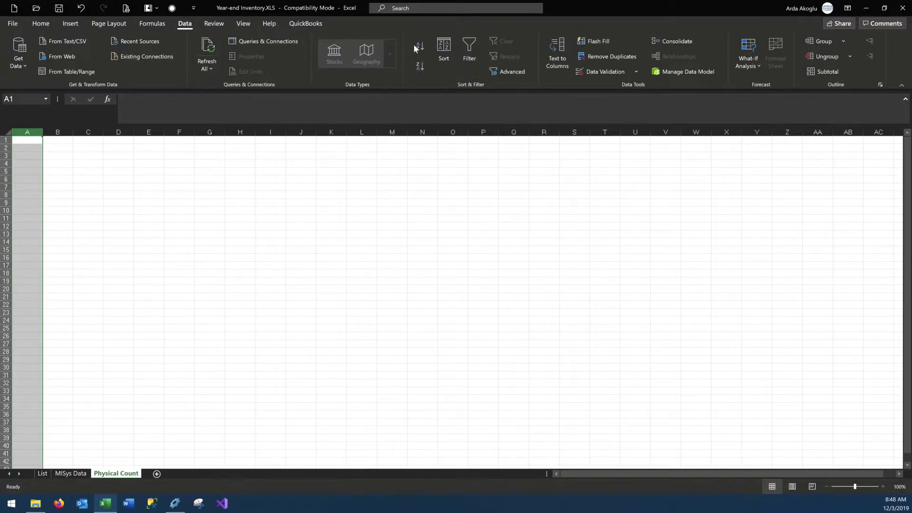
left_click(592, 73)
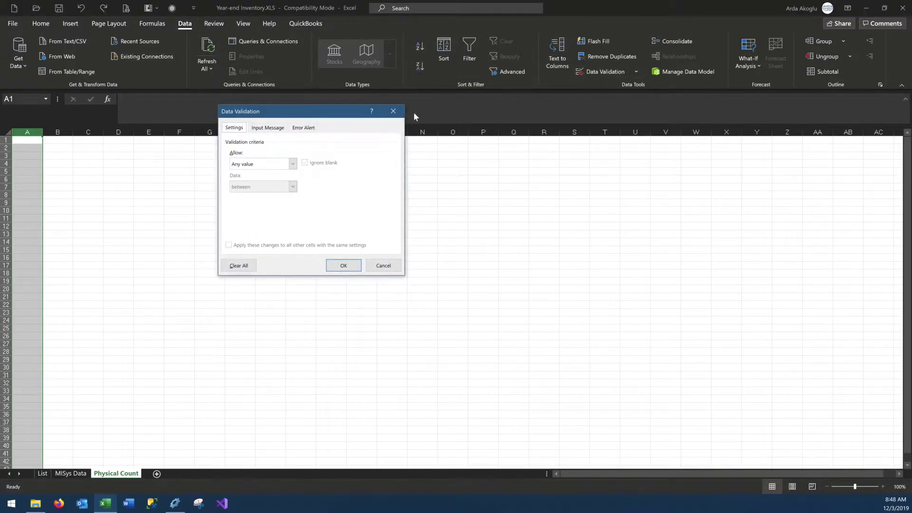
left_click(293, 164)
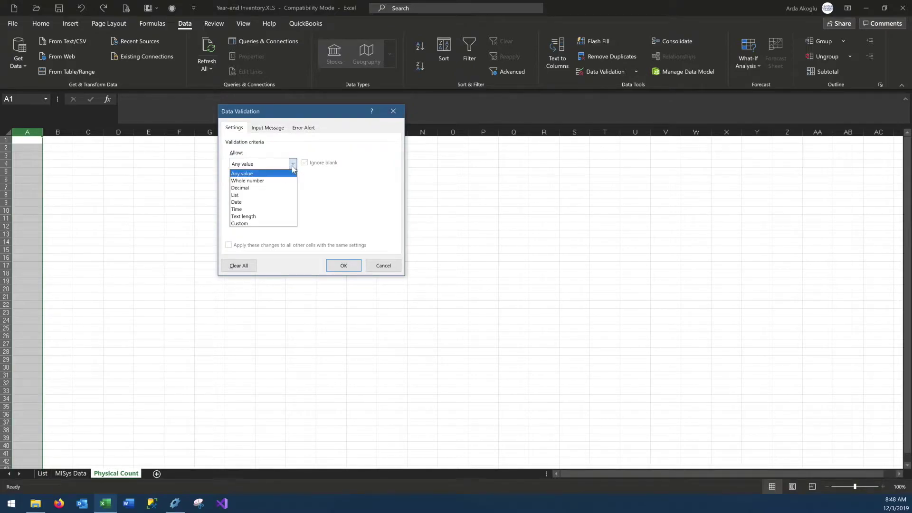
left_click(279, 196)
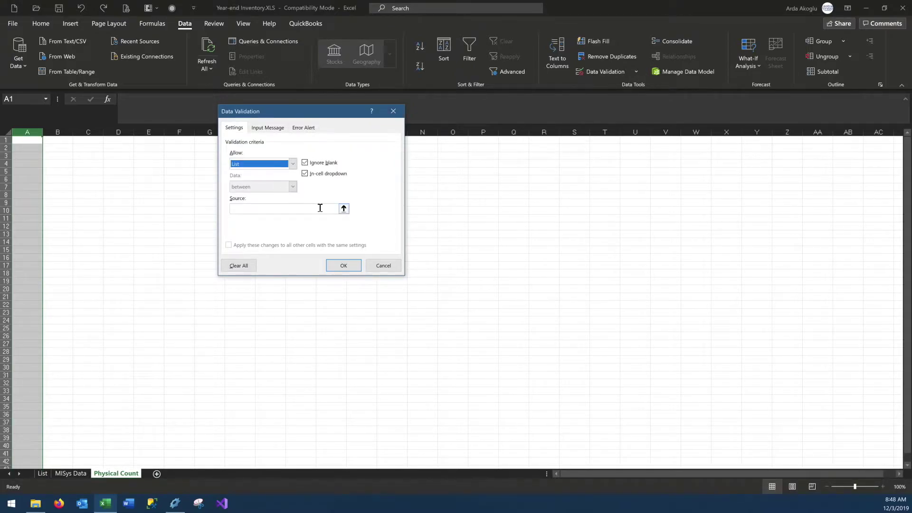
left_click(344, 209)
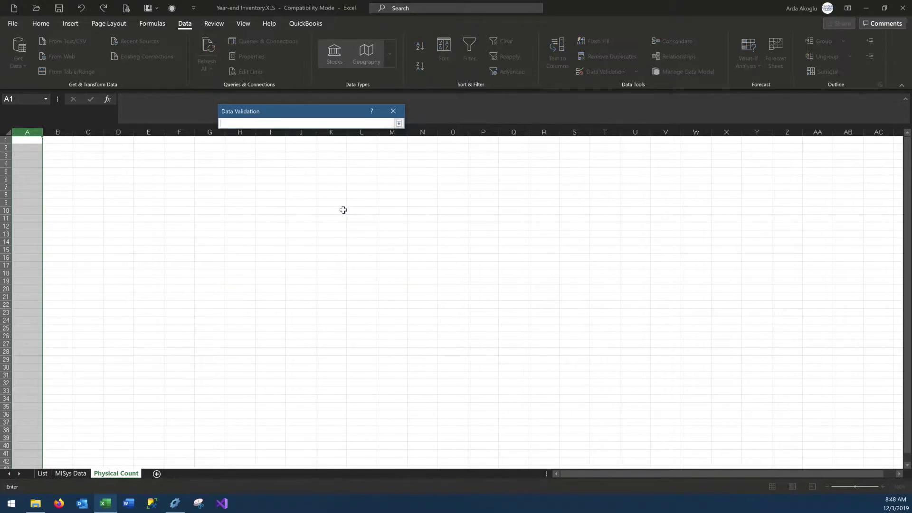
left_click(42, 473)
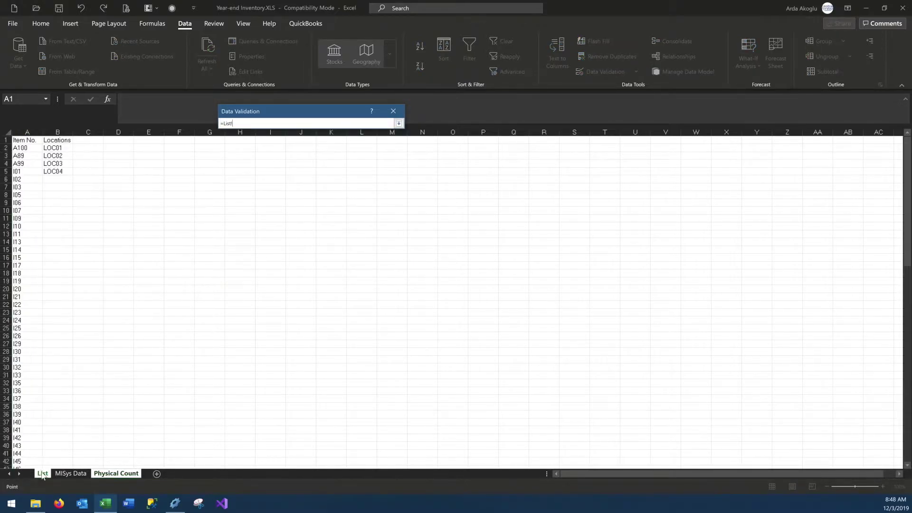
left_click_drag(19, 149, 21, 449)
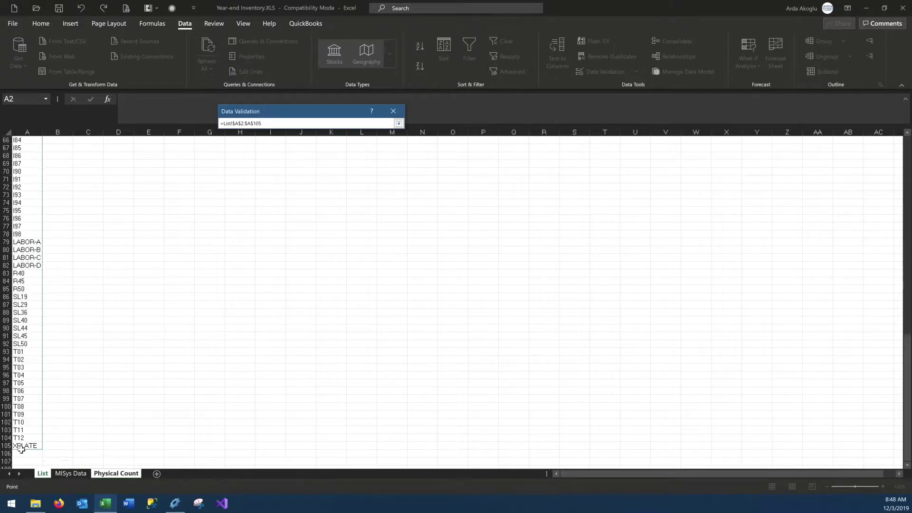
key("Return")
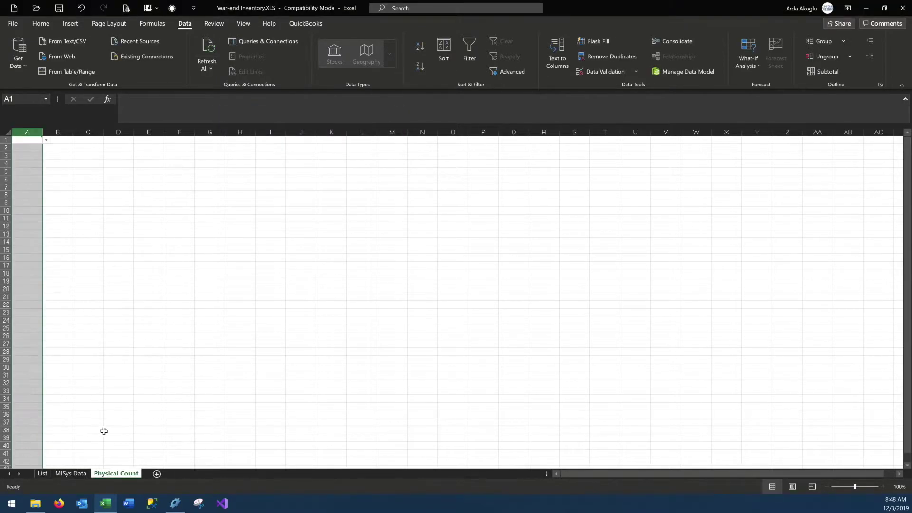
Restrict column B to a dropdown of locations LOC01–LOC04 from =List!$B$2:$B$5
left_click(57, 132)
scroll(586, 67, "up", 3)
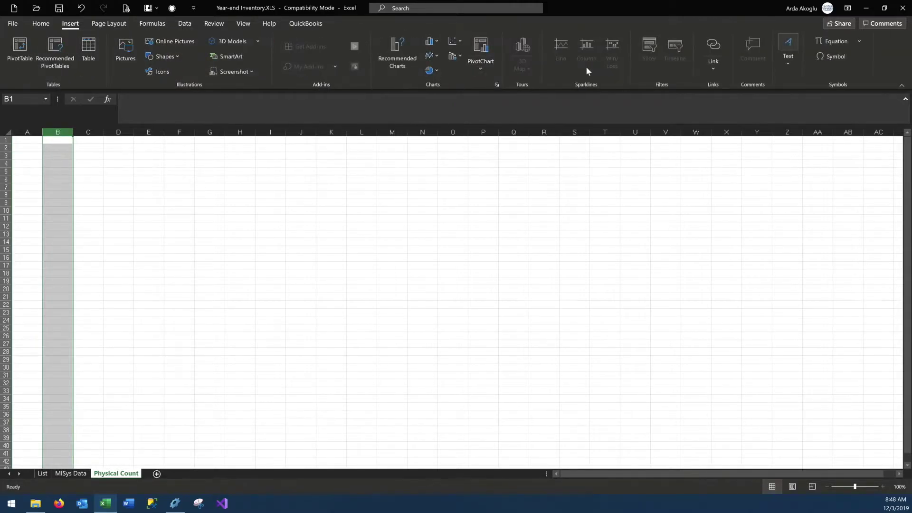
left_click(185, 23)
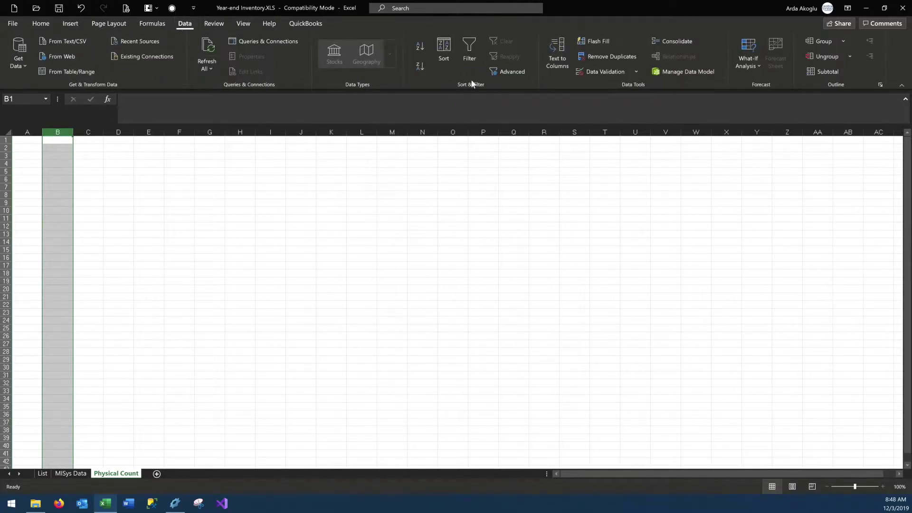
left_click(589, 73)
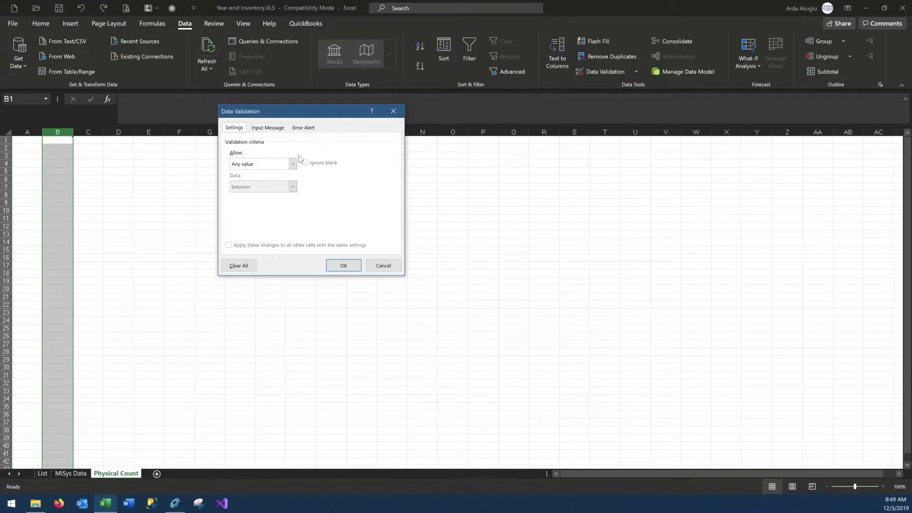
left_click(282, 169)
left_click(276, 195)
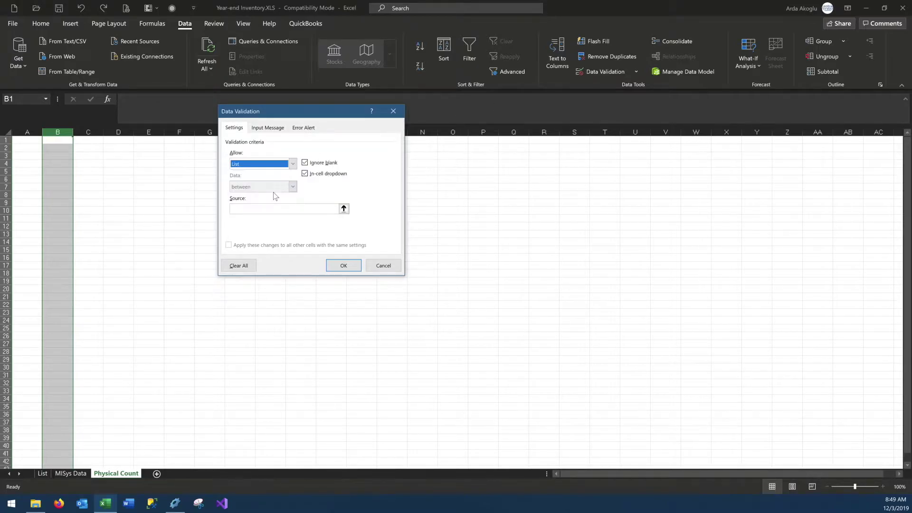
left_click(343, 209)
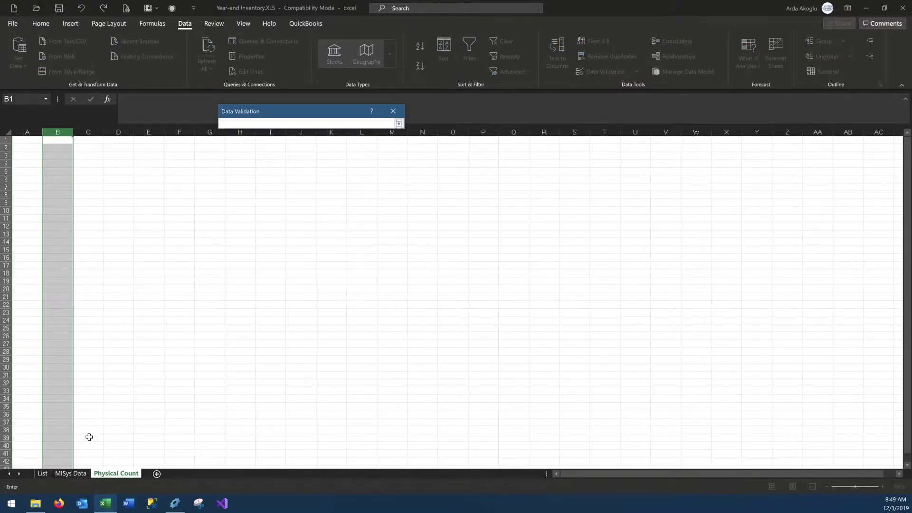
left_click(42, 474)
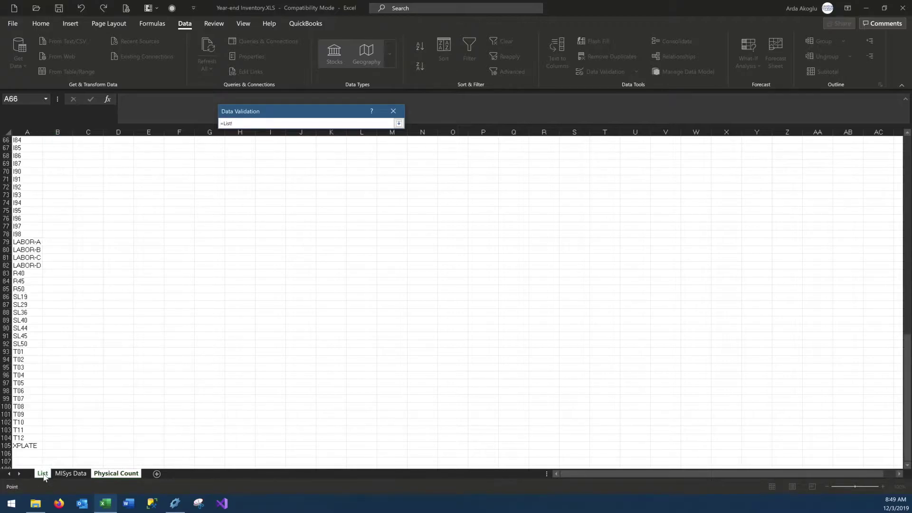
scroll(89, 229, "up", 20)
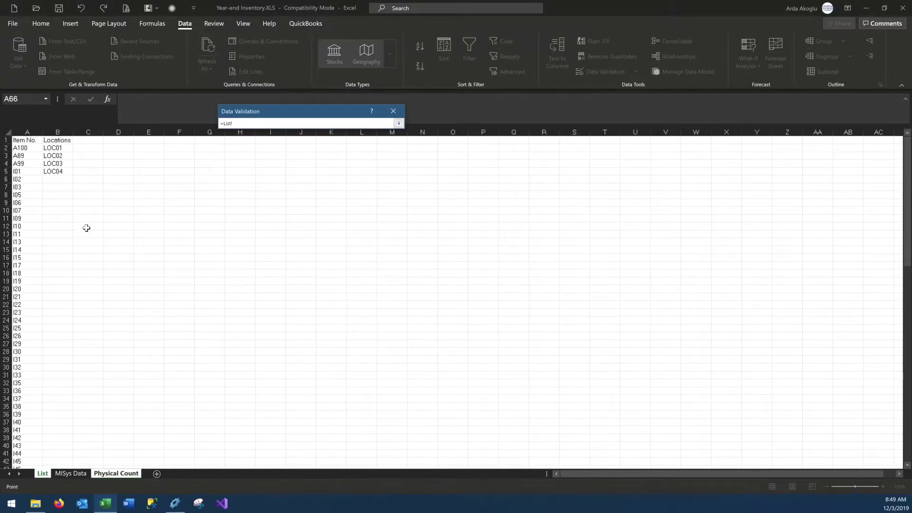
left_click_drag(59, 148, 60, 173)
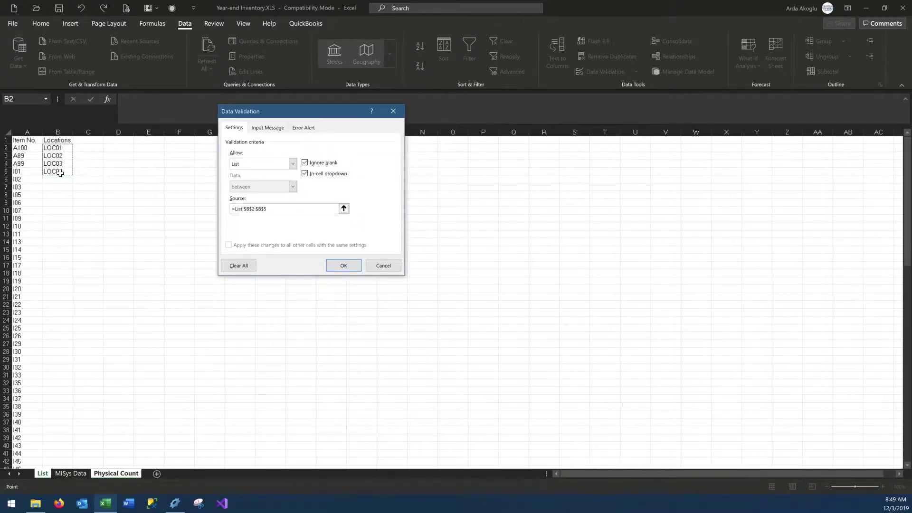
key("Return")
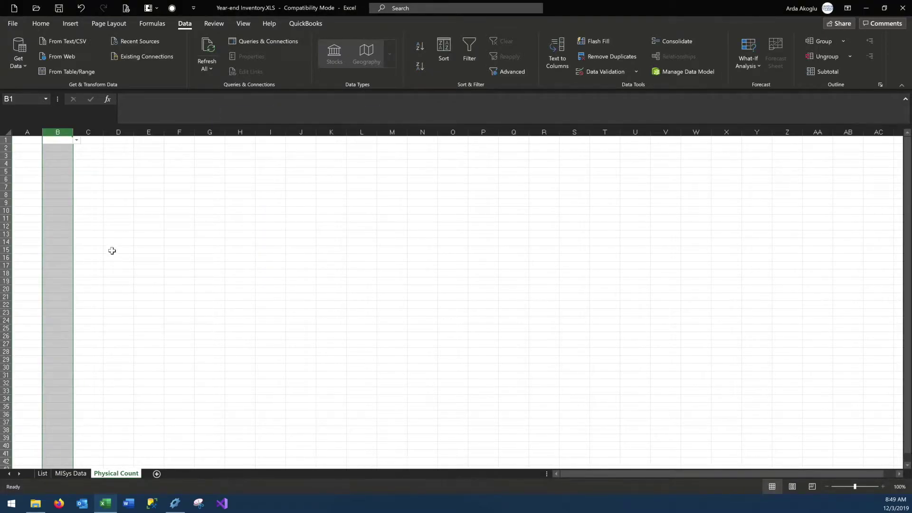
left_click(32, 143)
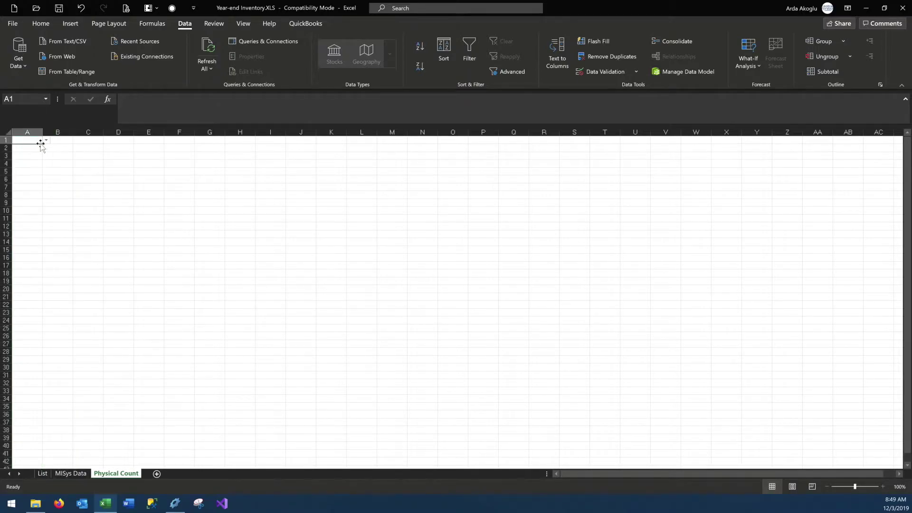
Erase the list validation from row 1 so those cells accept any value
left_click(46, 140)
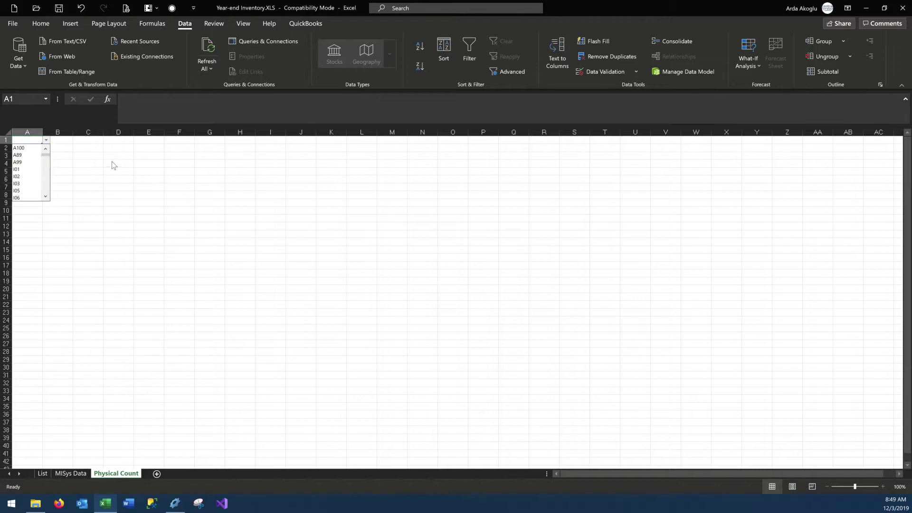
key("Escape")
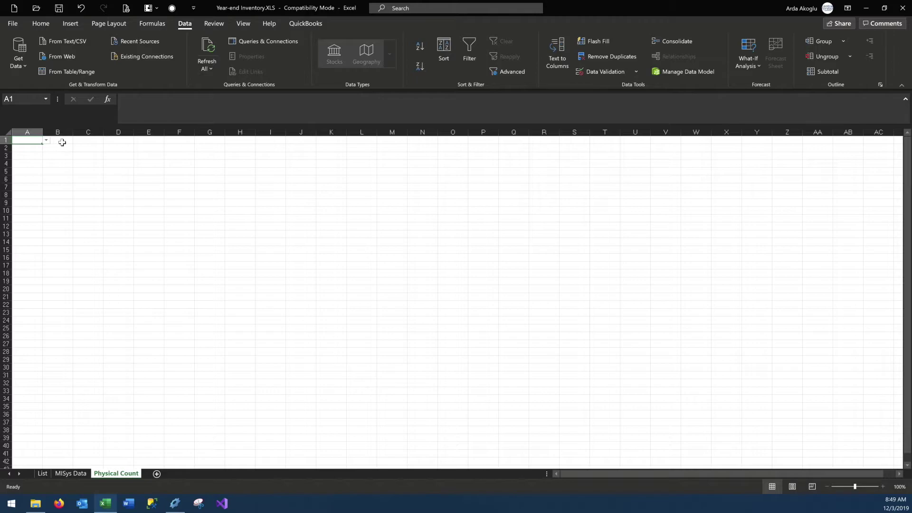
left_click(4, 140)
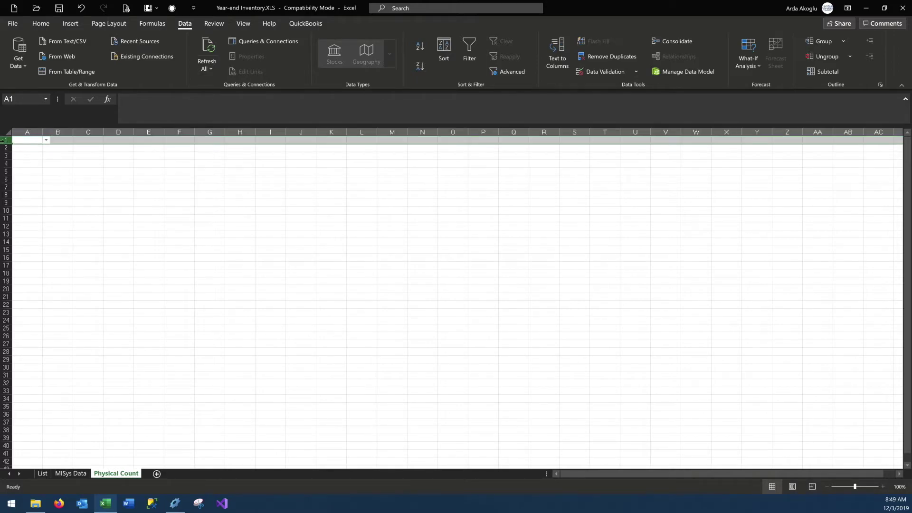
left_click(596, 73)
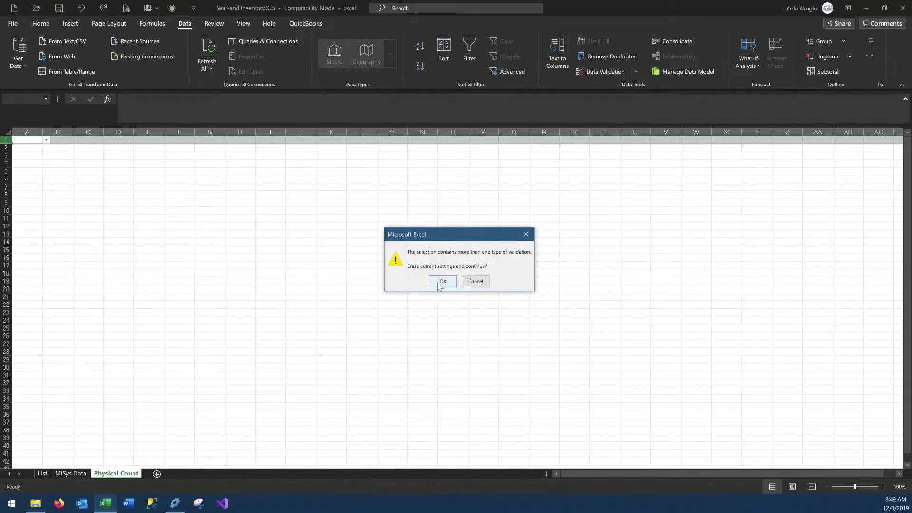
left_click(442, 282)
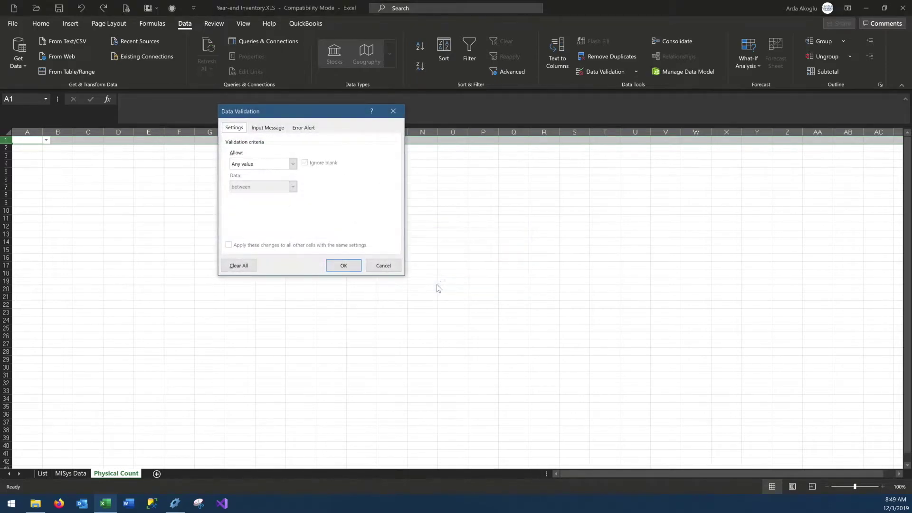
left_click(336, 266)
left_click(34, 140)
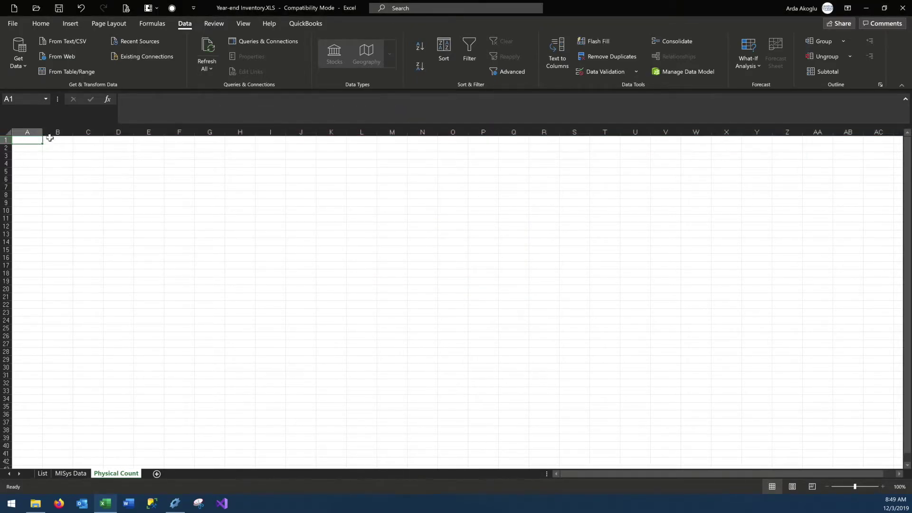
Enter headers Item no., Location, Physical Qty. and Tag # in A1:D1, autofitting column C
type("Item no")
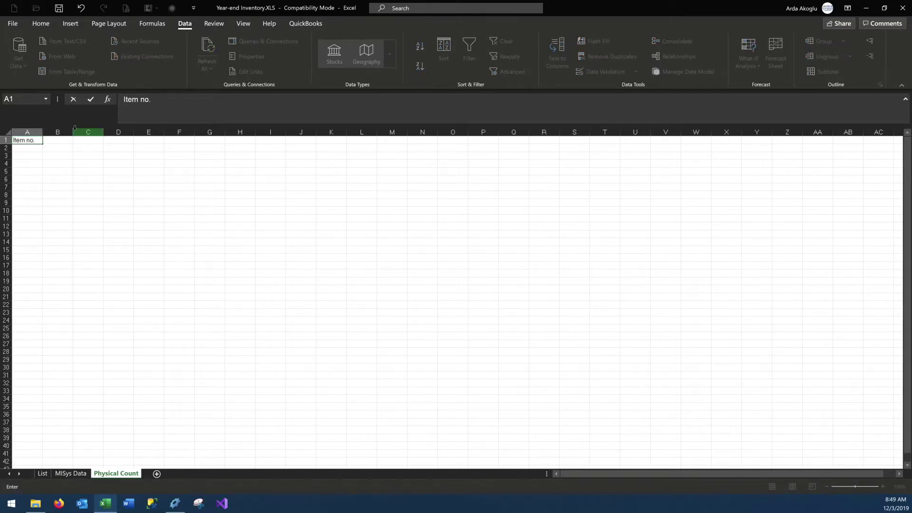
type(".")
key("Tab")
type("Location")
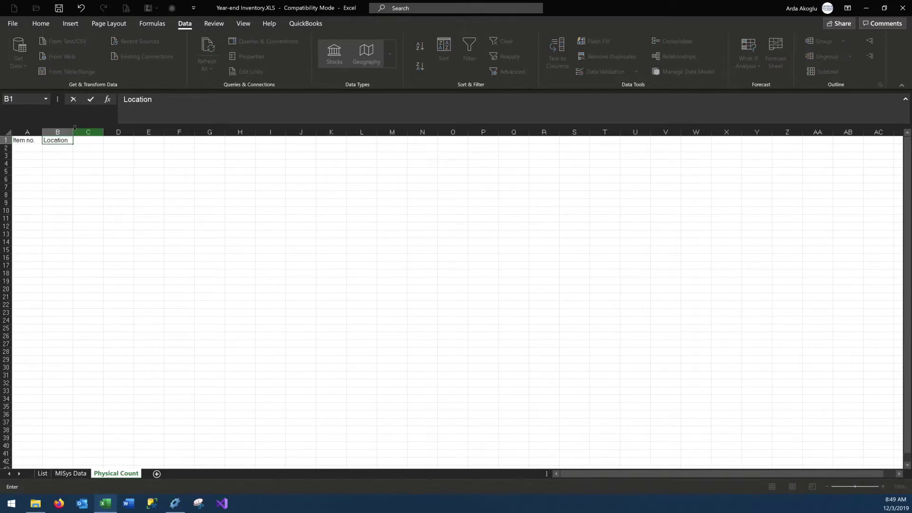
key("Tab")
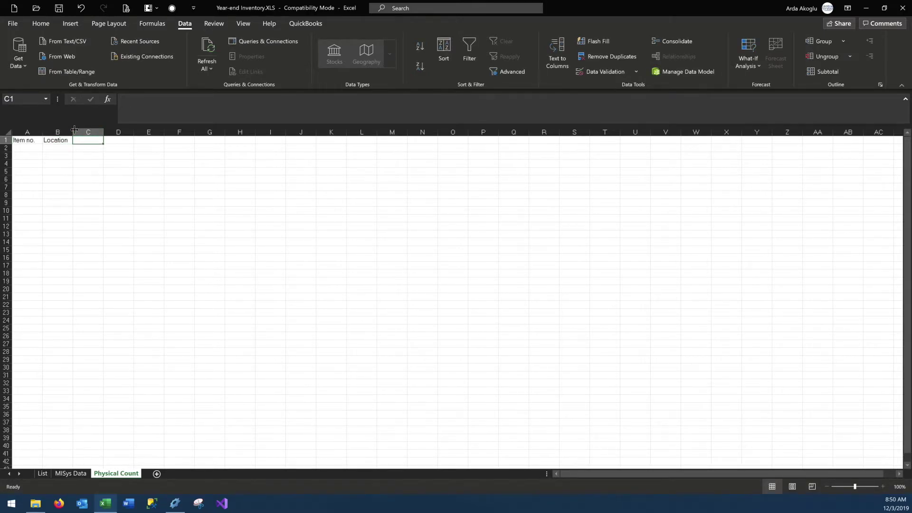
type("Phys")
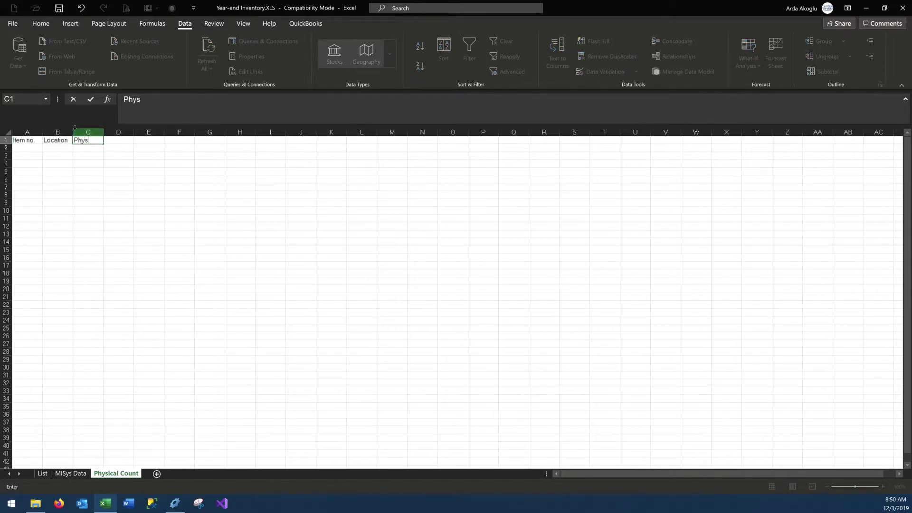
type("ical Qty.")
key("Tab")
type("Ta")
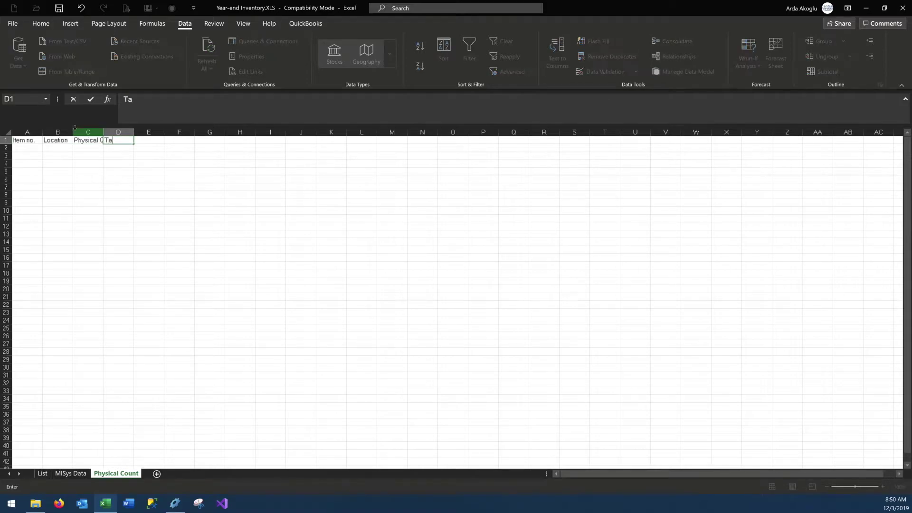
type("g #")
key("Tab")
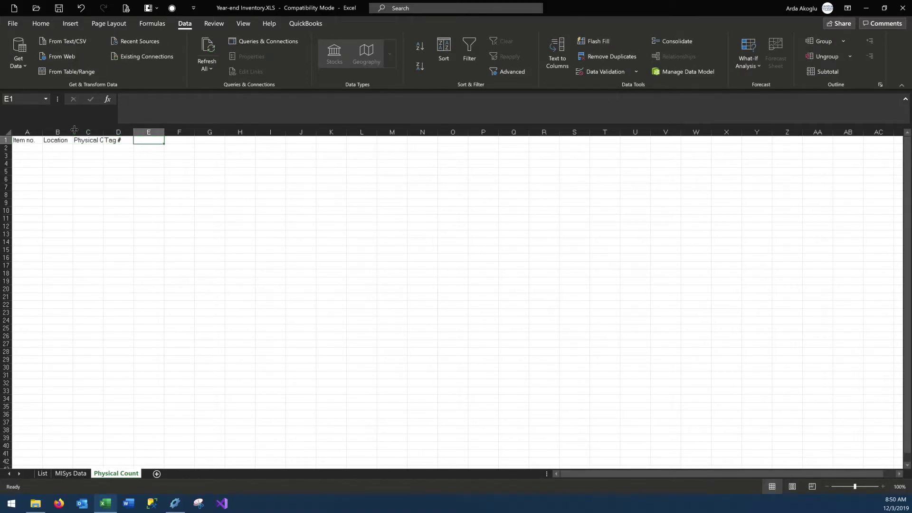
double_click(103, 132)
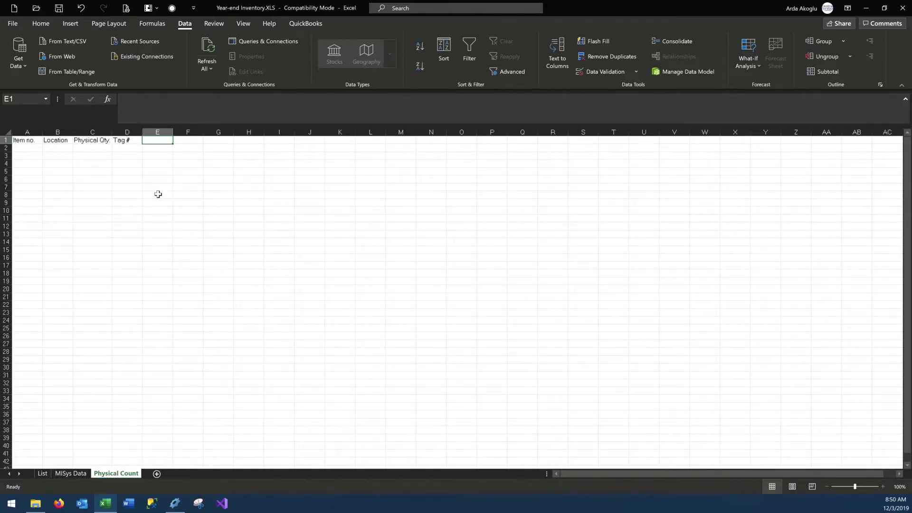
left_click(33, 148)
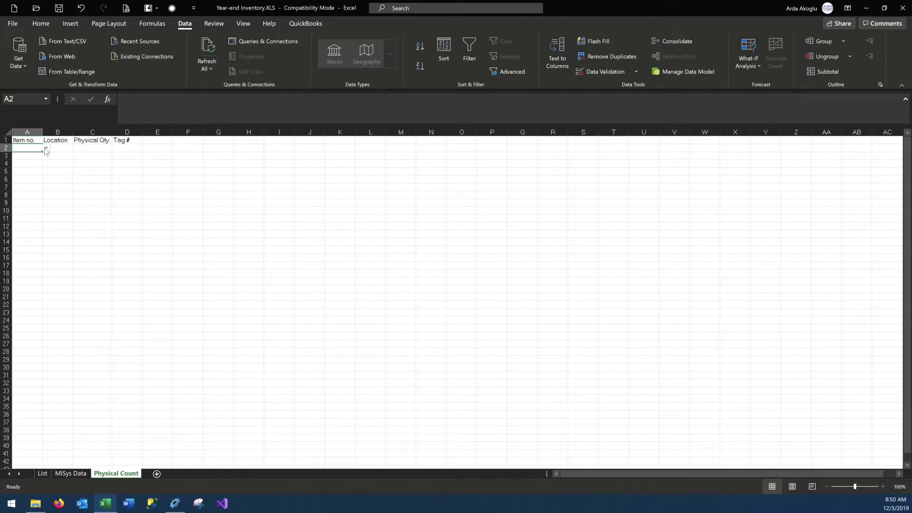
left_click(46, 150)
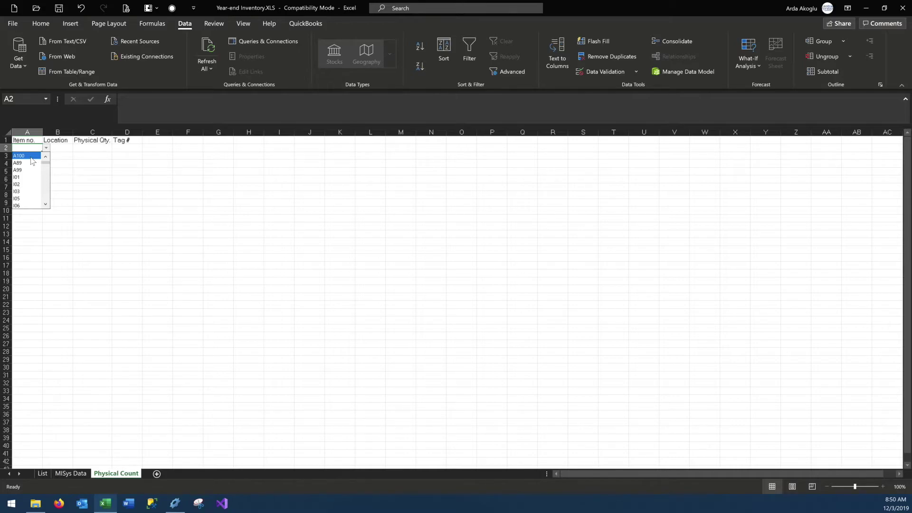
left_click(26, 148)
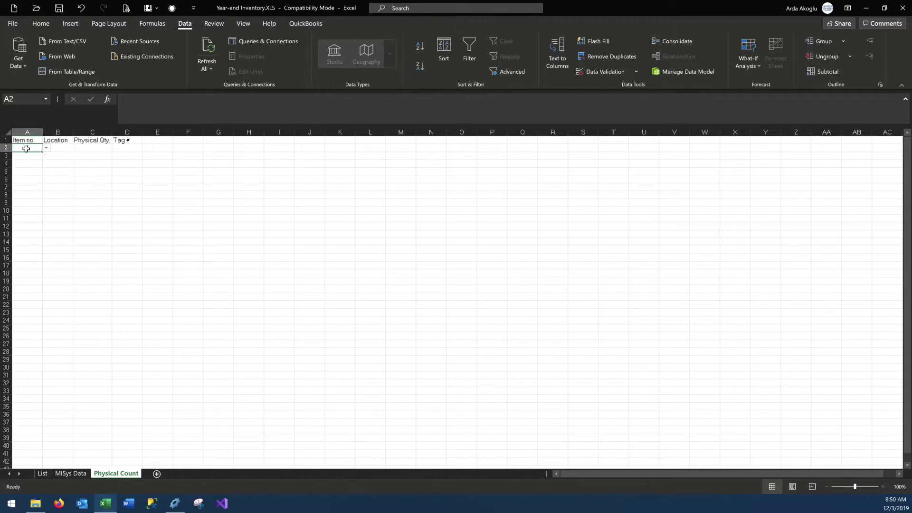
type("a1010")
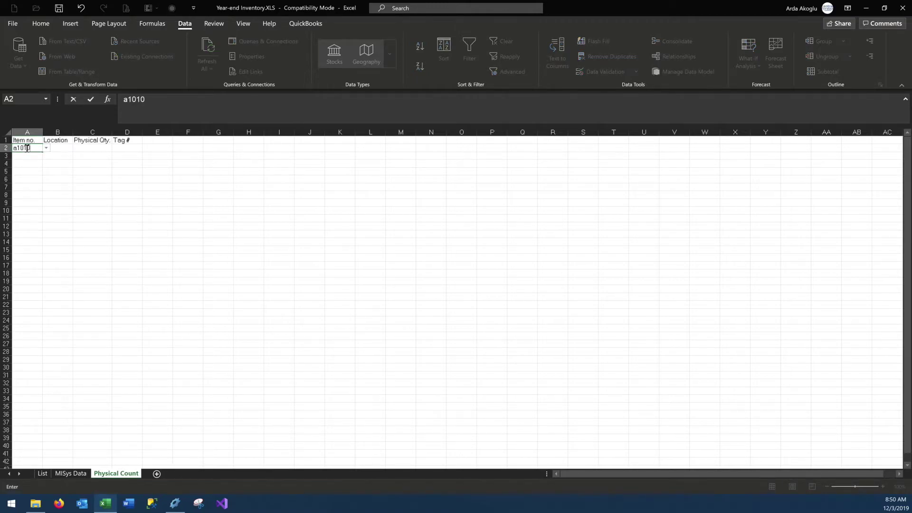
key("Return")
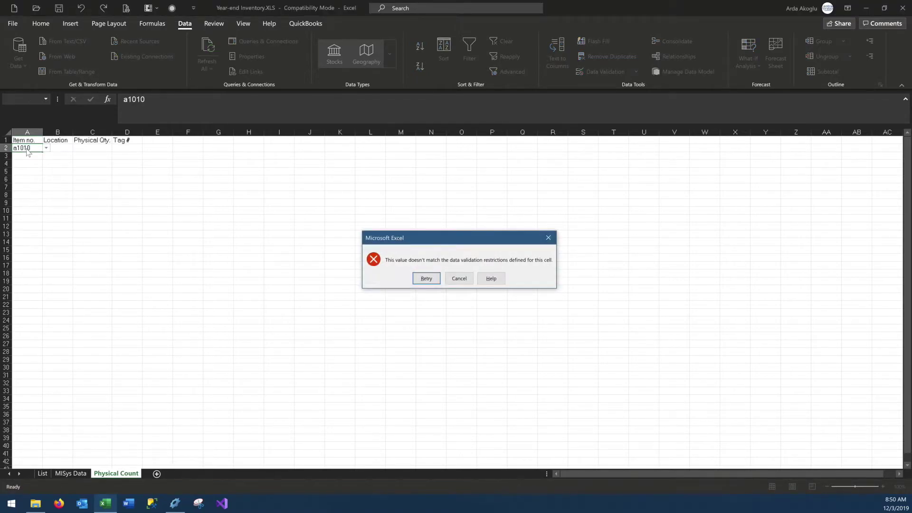
left_click(459, 279)
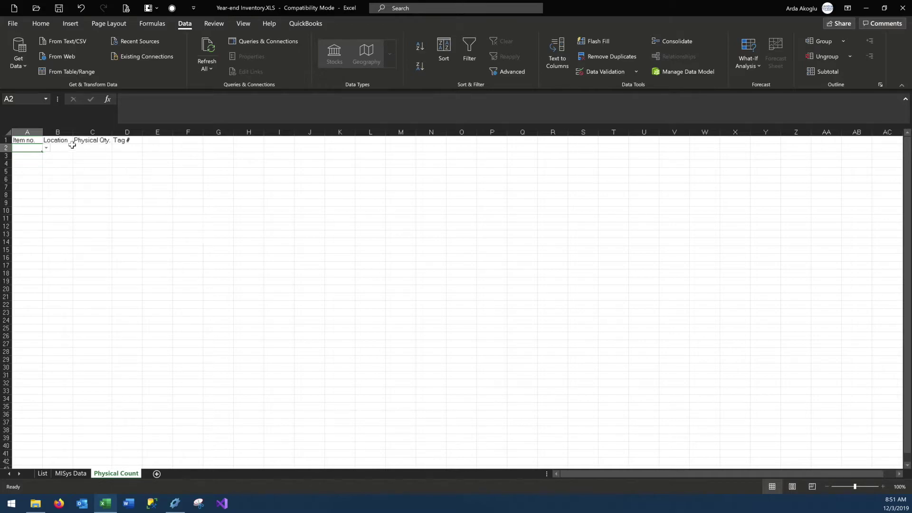
left_click(54, 147)
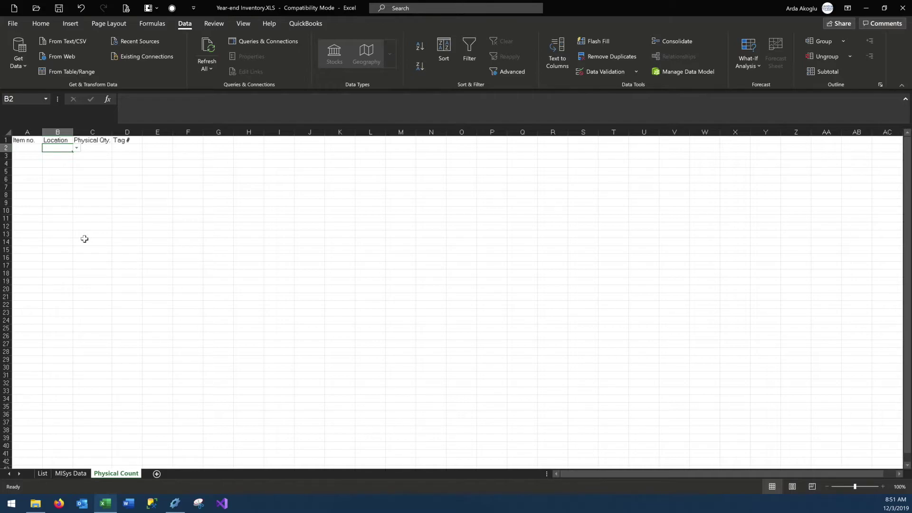
Pick item A100 and location LOC02 from the dropdowns in Physical Count row 2
left_click(30, 148)
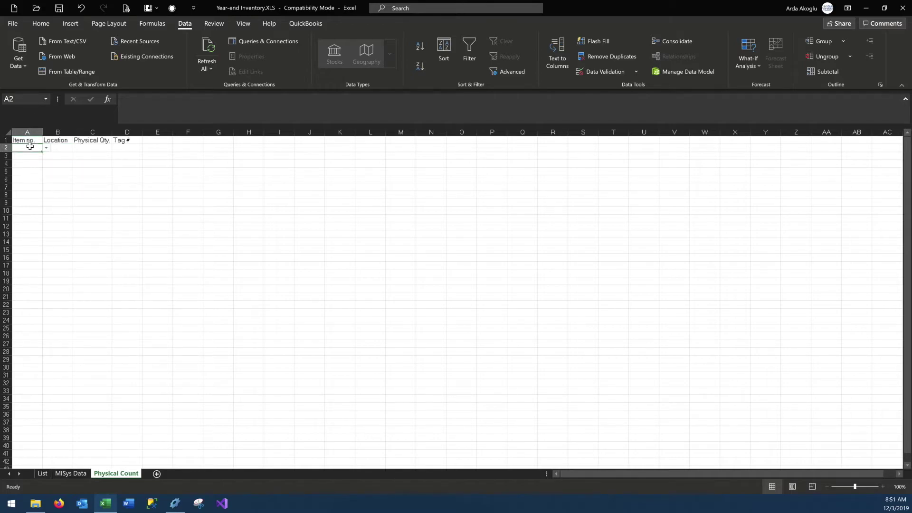
left_click(46, 148)
left_click(30, 155)
left_click(63, 150)
left_click(77, 148)
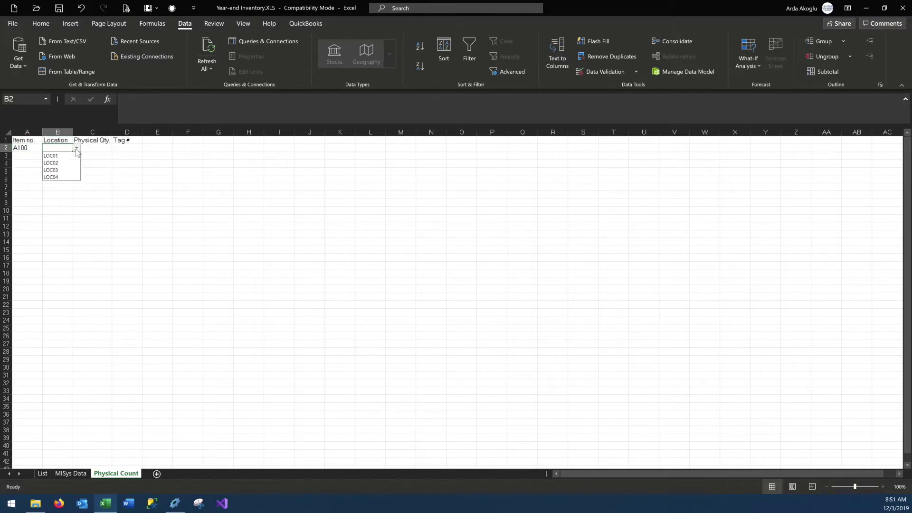
left_click(68, 163)
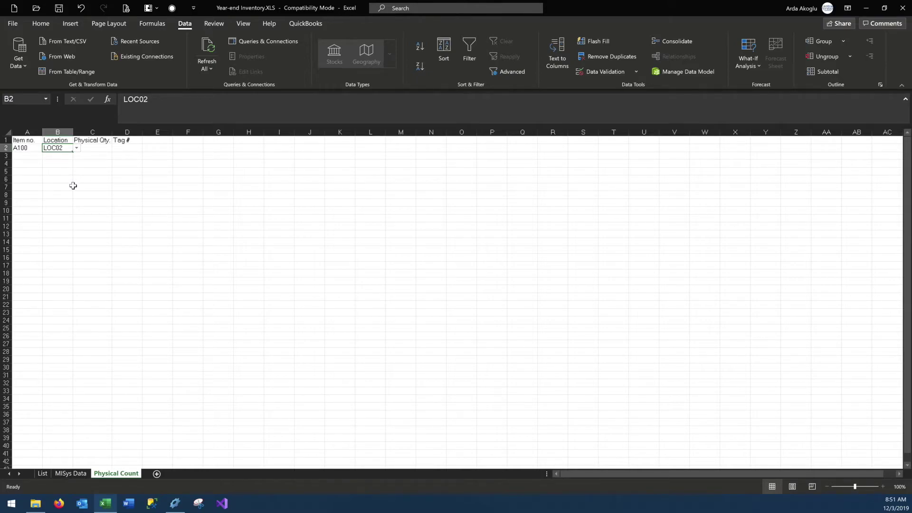
Compare against the MISys Data rows and select its empty cell D1
left_click(70, 473)
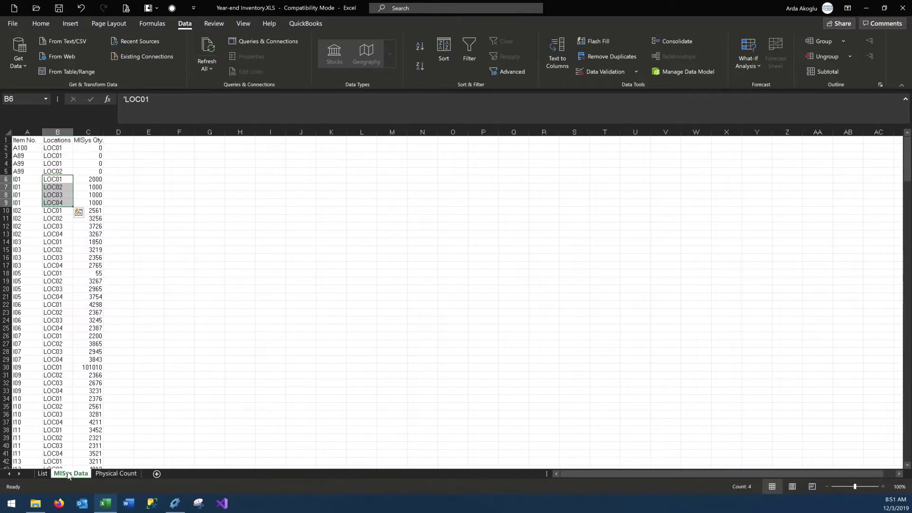
left_click(25, 149)
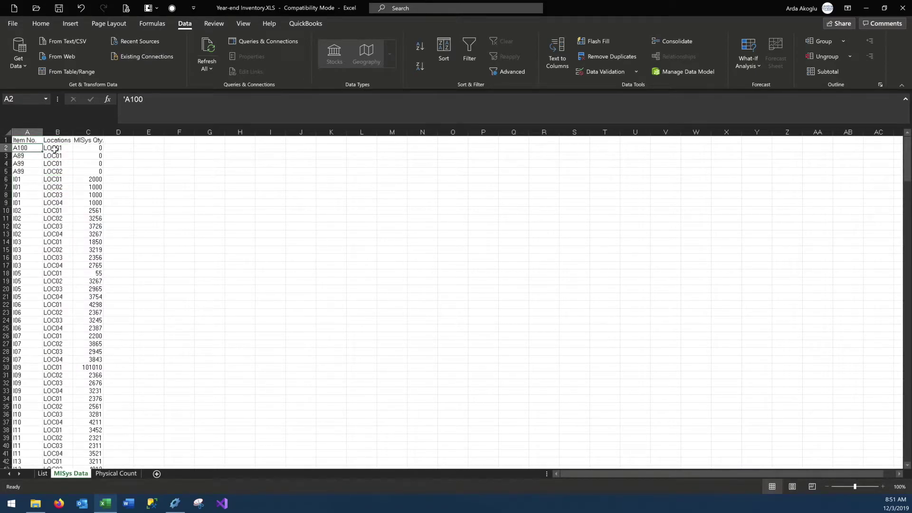
left_click(54, 149)
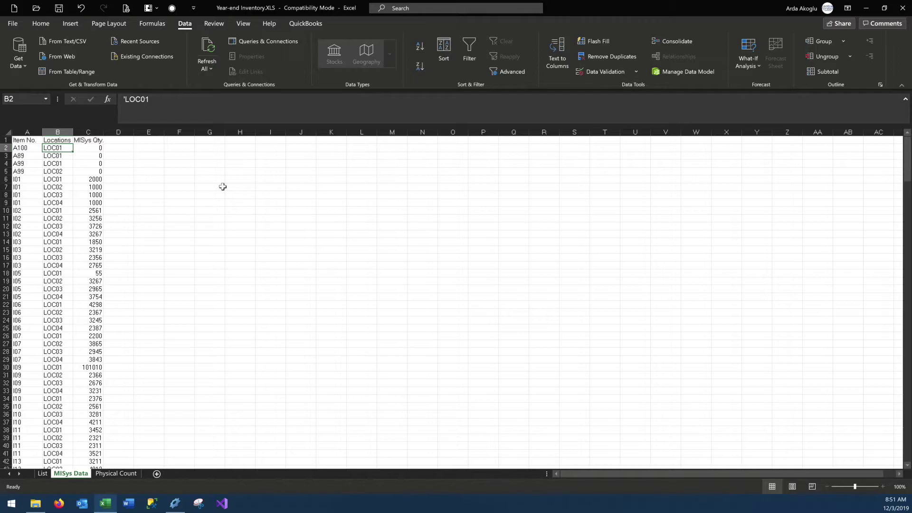
left_click(117, 475)
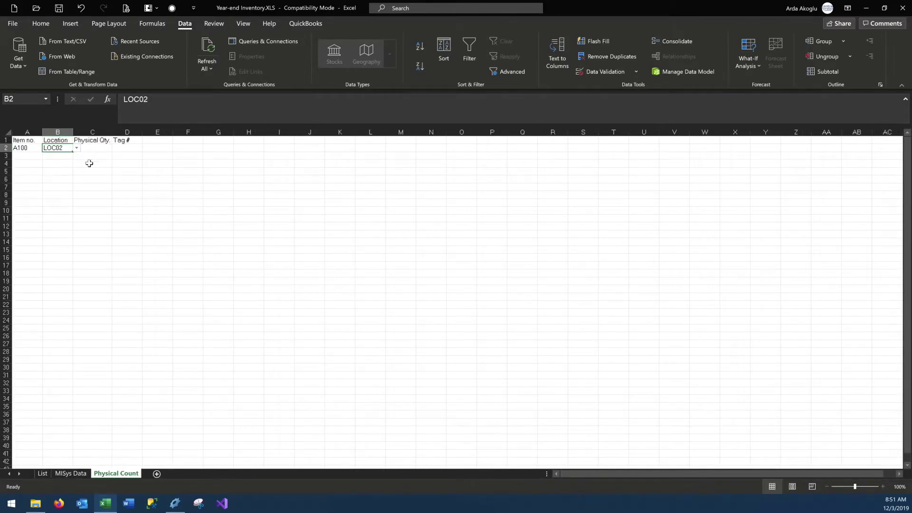
left_click(71, 474)
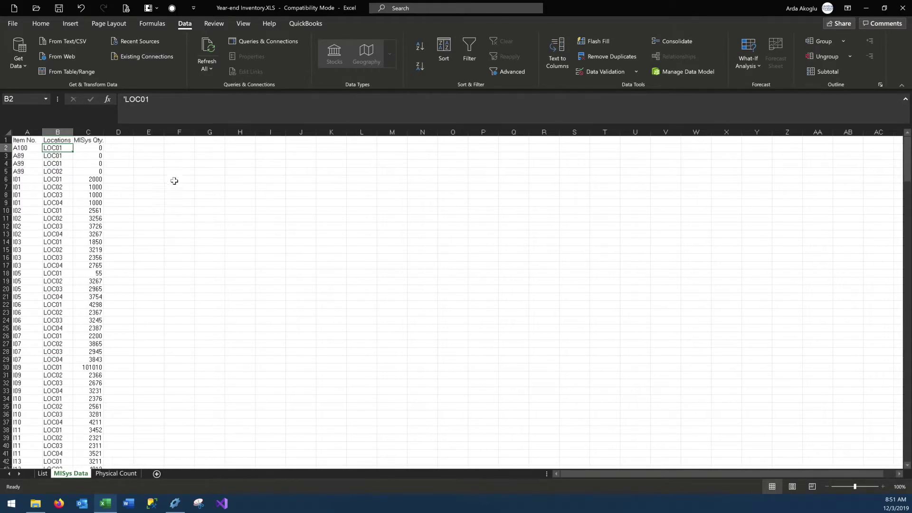
left_click(124, 139)
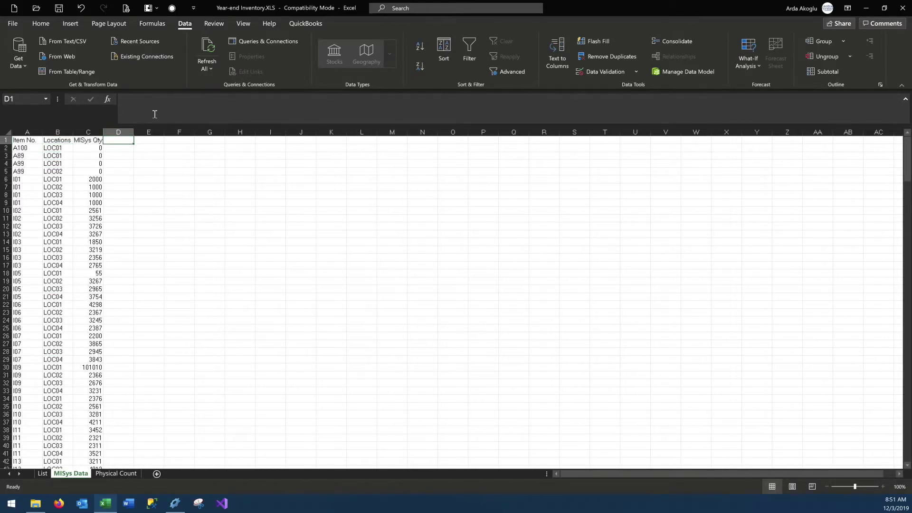
Add a Location Validation Keys header in D1 and the formula =A2&"-"&B2 in D2
type("Locat")
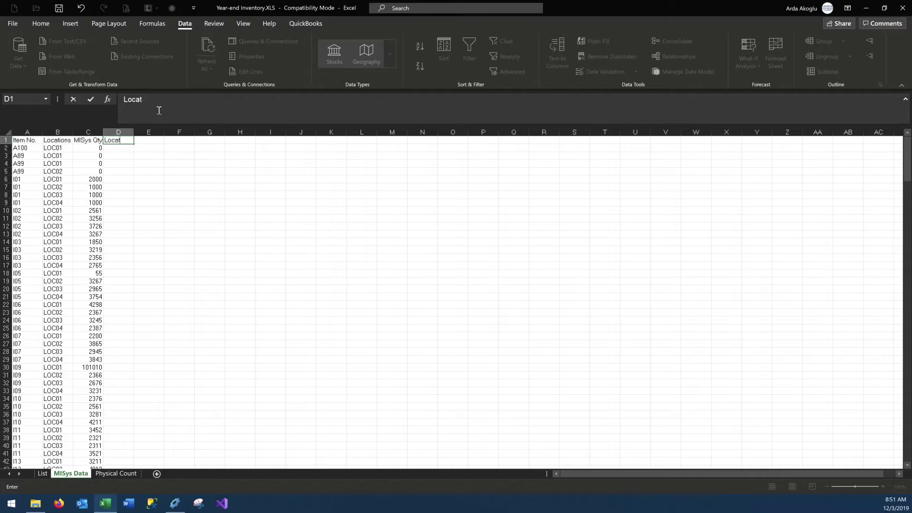
type("ion Validation Keys")
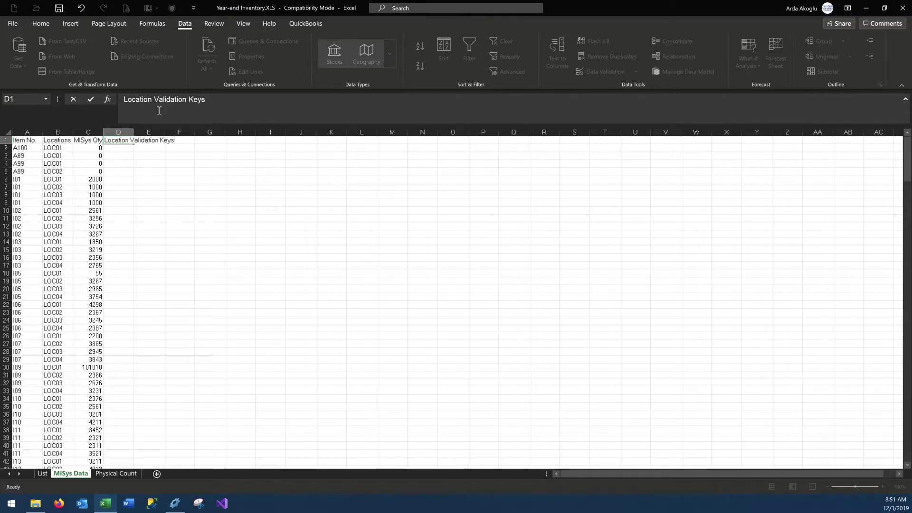
key("Return")
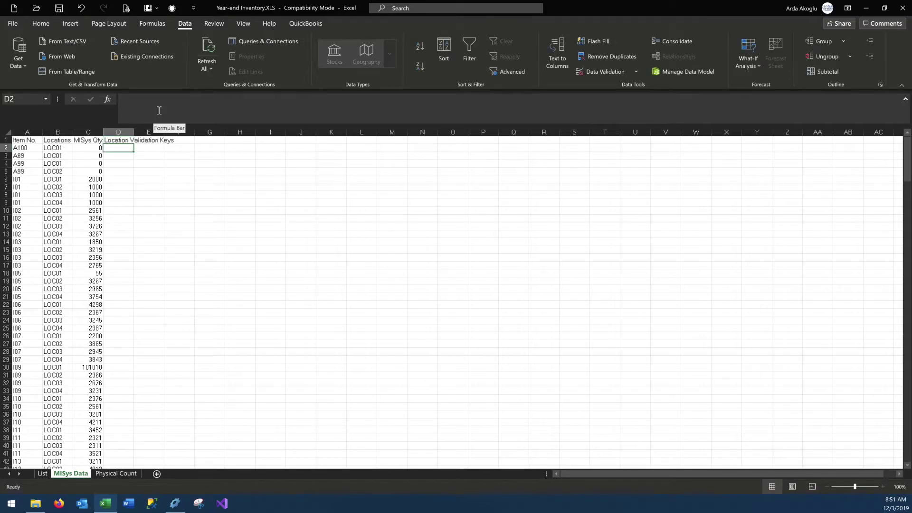
type("=")
left_click(27, 149)
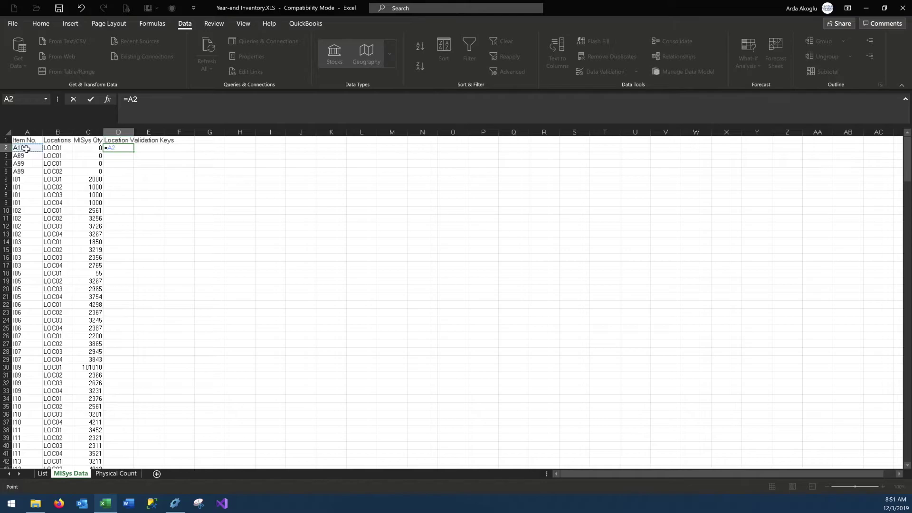
type("&\"-\"&")
left_click(50, 148)
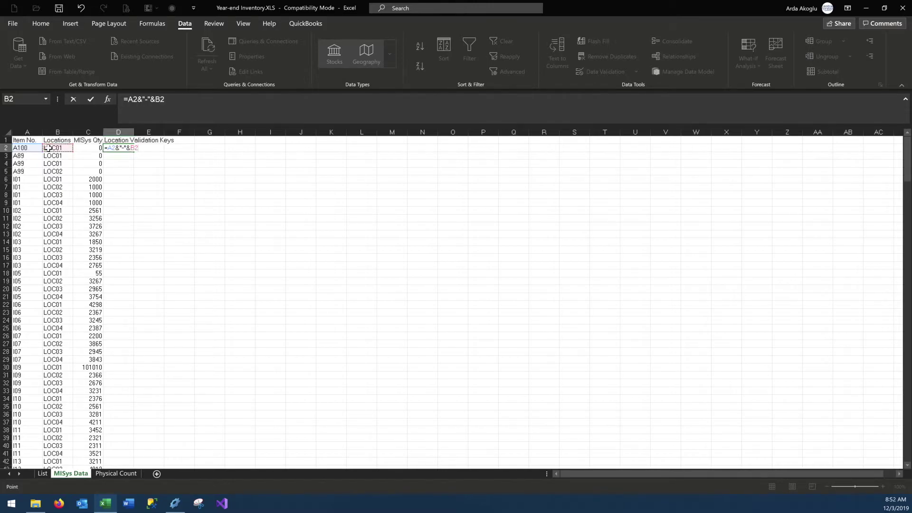
key("Return")
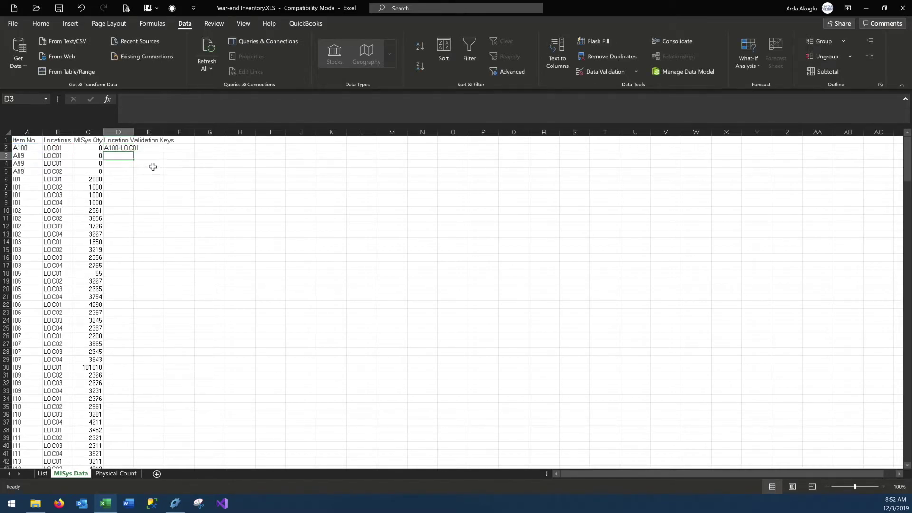
Autofit column D and fill the key formula down to every data row
double_click(133, 132)
left_click(135, 148)
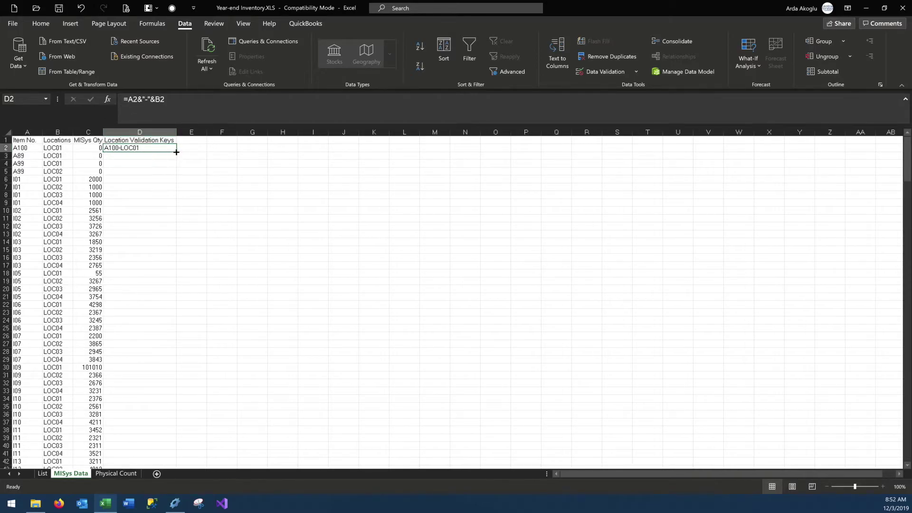
double_click(177, 151)
left_click(246, 196)
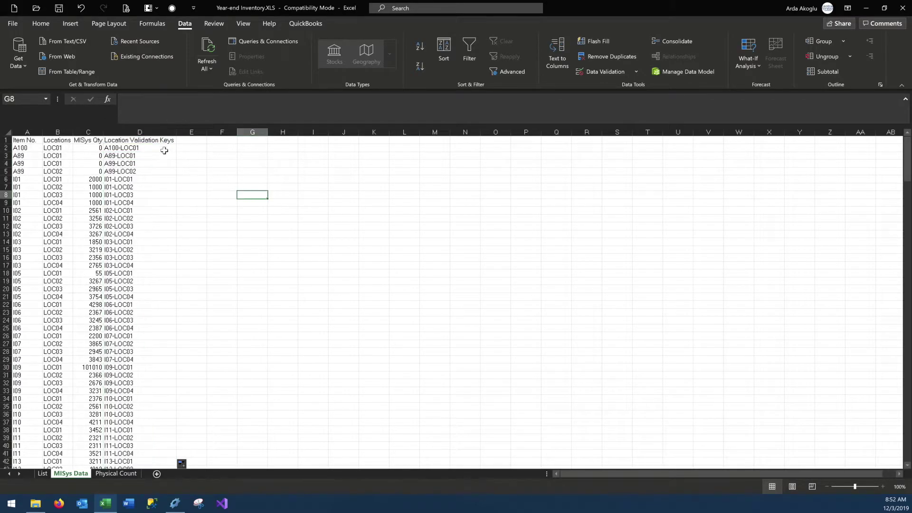
left_click(156, 148)
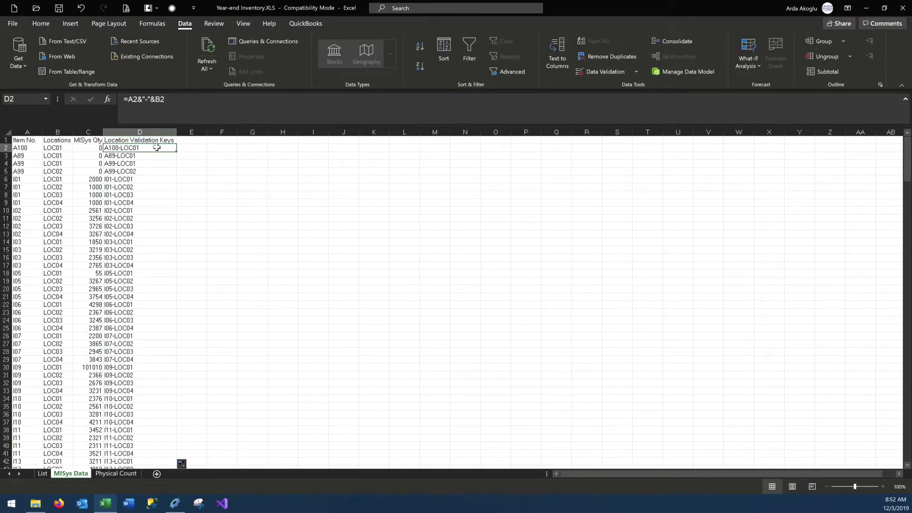
On the Physical Count sheet, enter the heading 'Location Validation' in E1 and move to E2
left_click(119, 473)
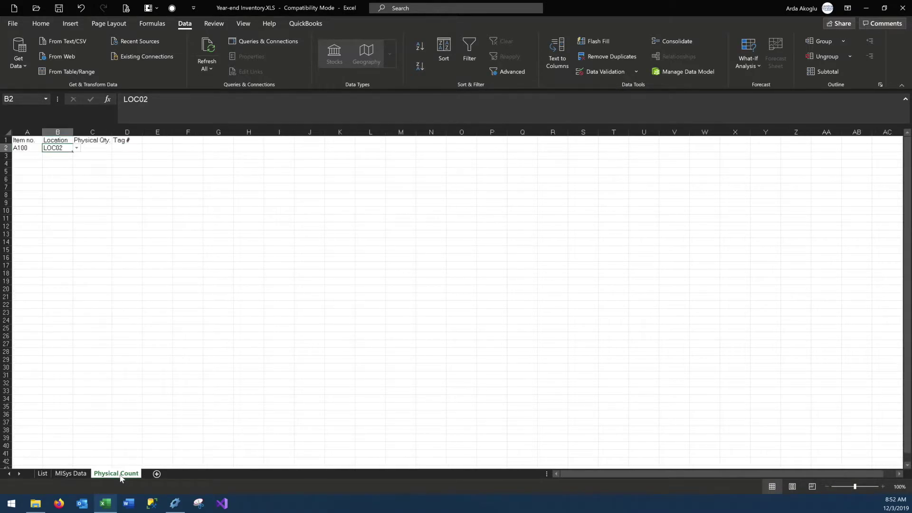
left_click(153, 139)
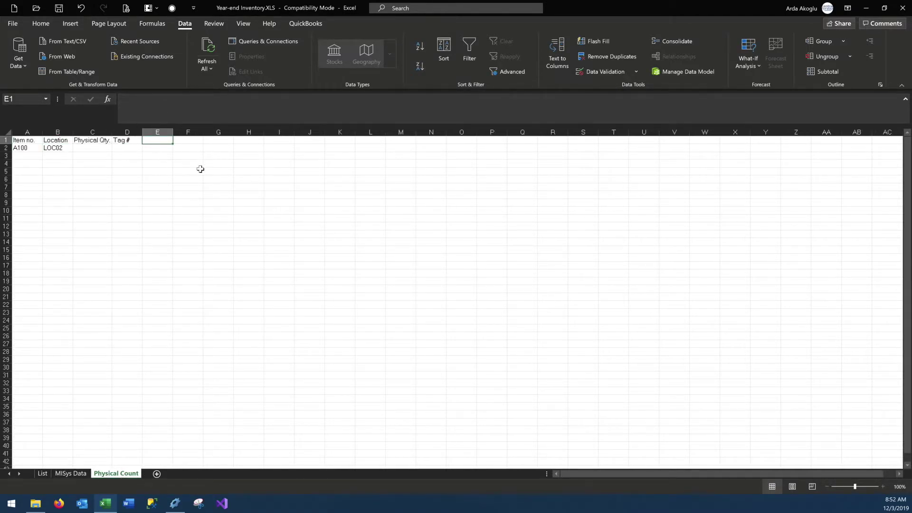
left_click(28, 148)
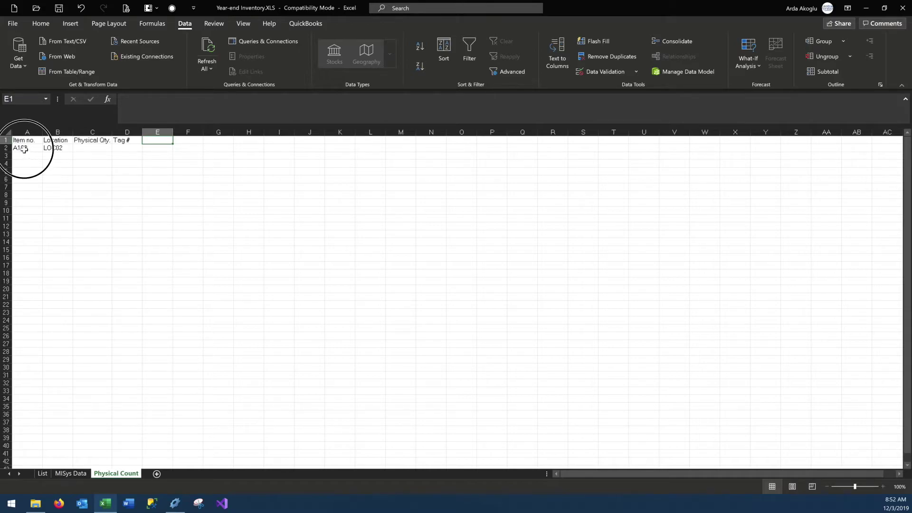
left_click(59, 148)
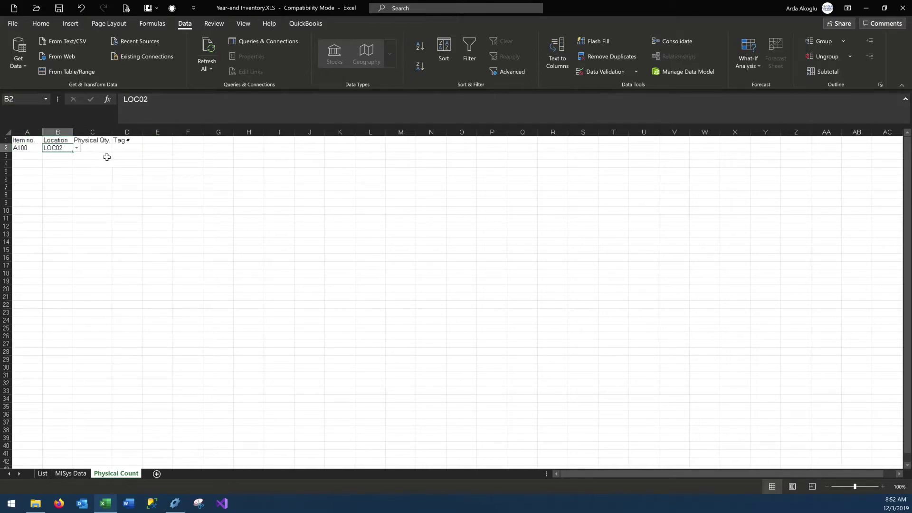
left_click(162, 141)
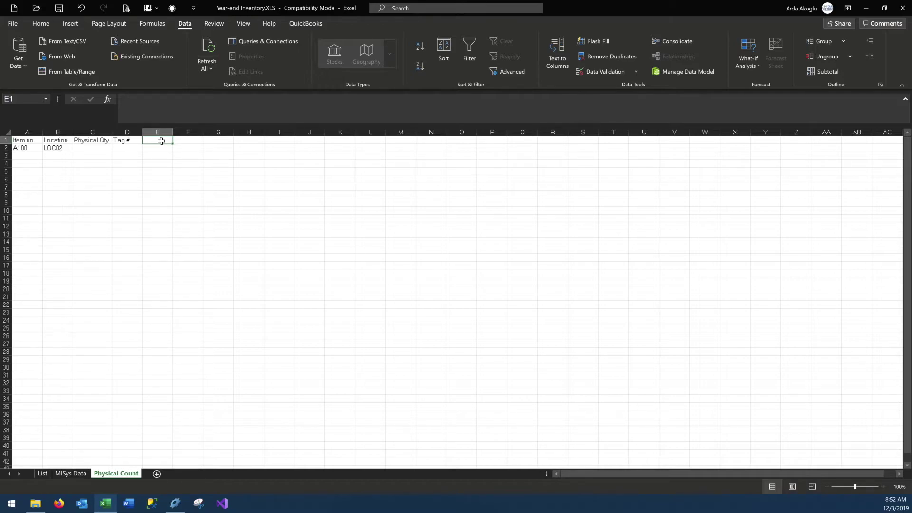
type("Locati")
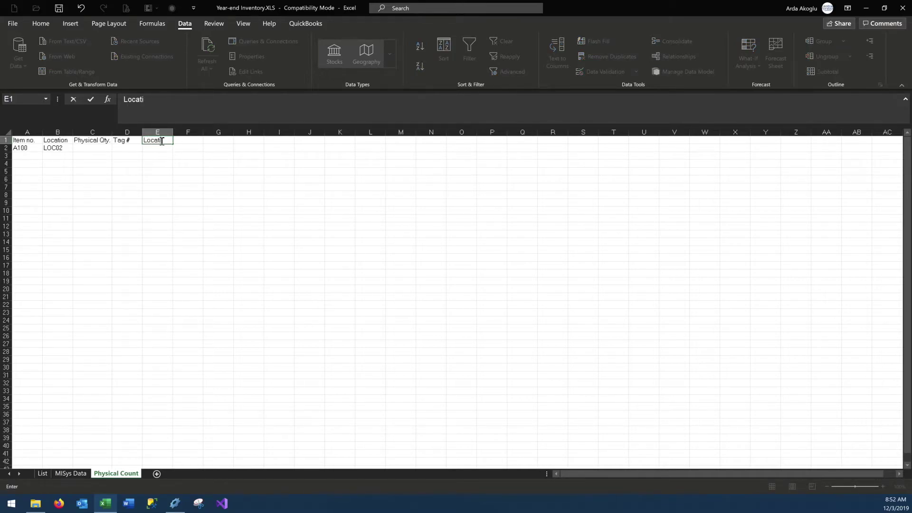
type("on Validation")
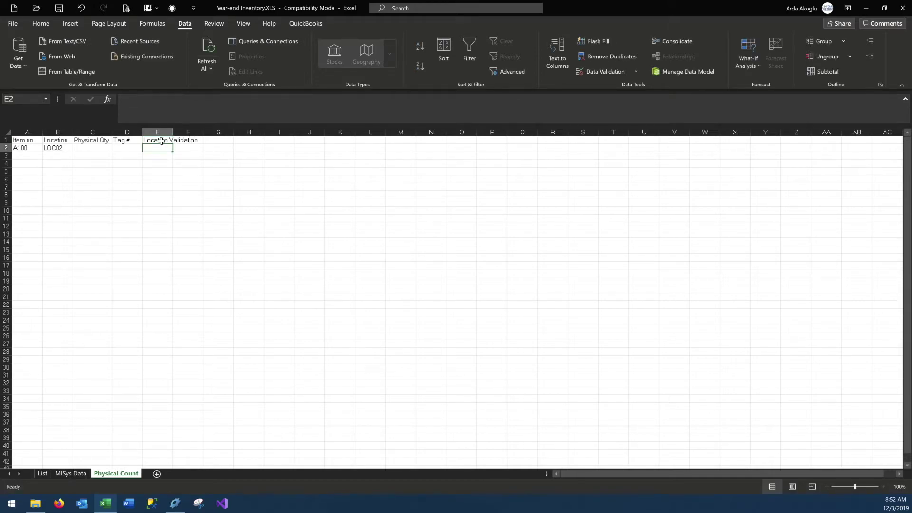
left_click(175, 132)
left_click(173, 133)
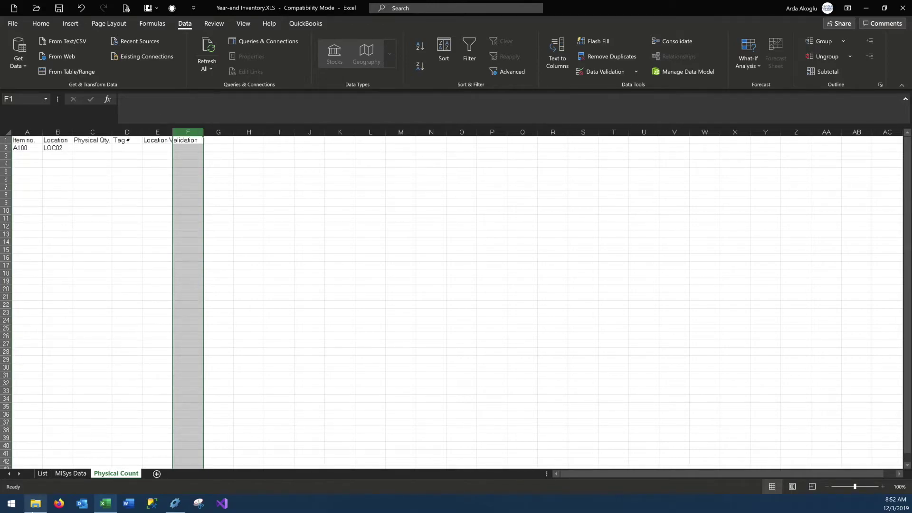
mouse_move(36, 509)
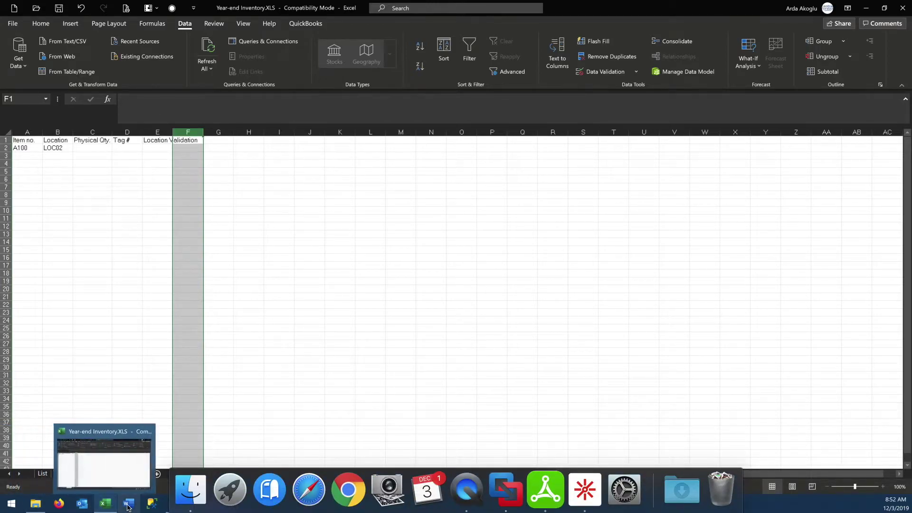
left_click(106, 504)
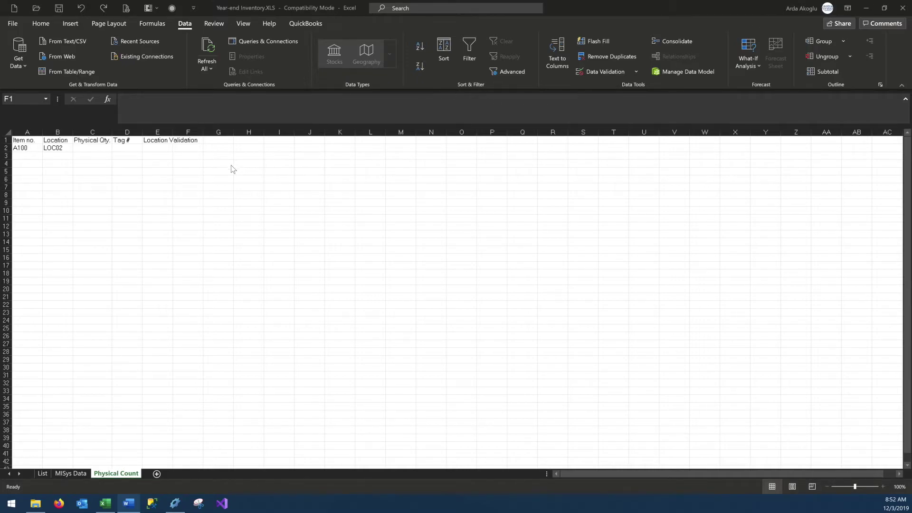
left_click(160, 147)
Paste the IF/ISNUMBER/MATCH location check into E2 and compare A100's location against MISys Data keys
type("=IF(ISBLANK(A2),\"\",(IF(ISNUMBER(MATCH((A2&\"-\"&B2),'MISys Data'!$D$2:$D$300,0)),\"VALID\",\"INVALID\")))")
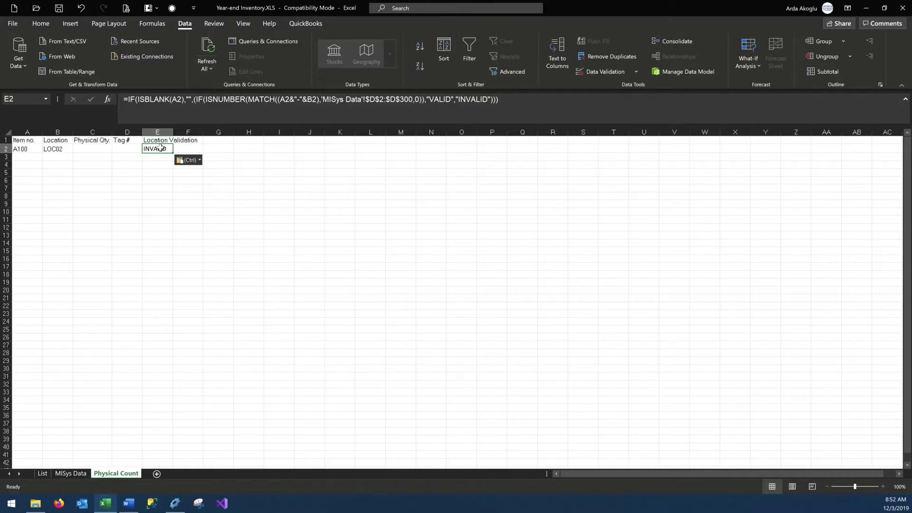
key("Down")
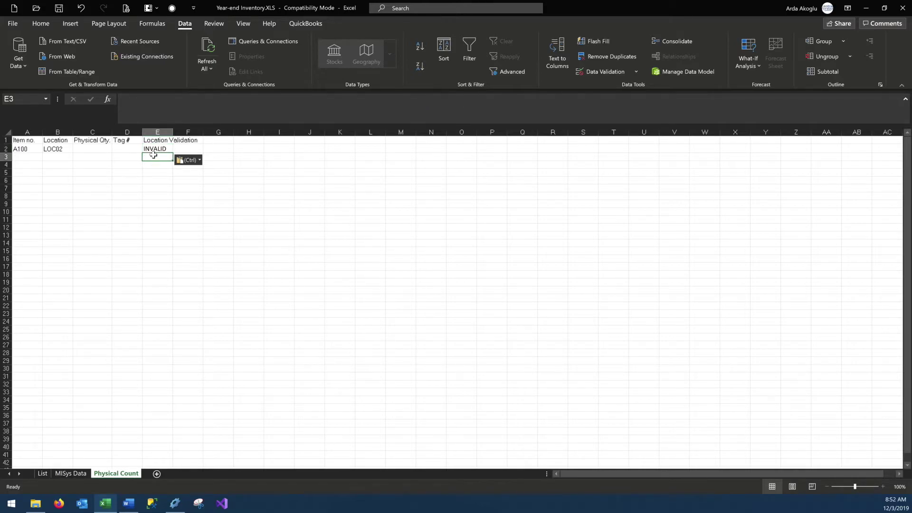
left_click(26, 150)
left_click(56, 149)
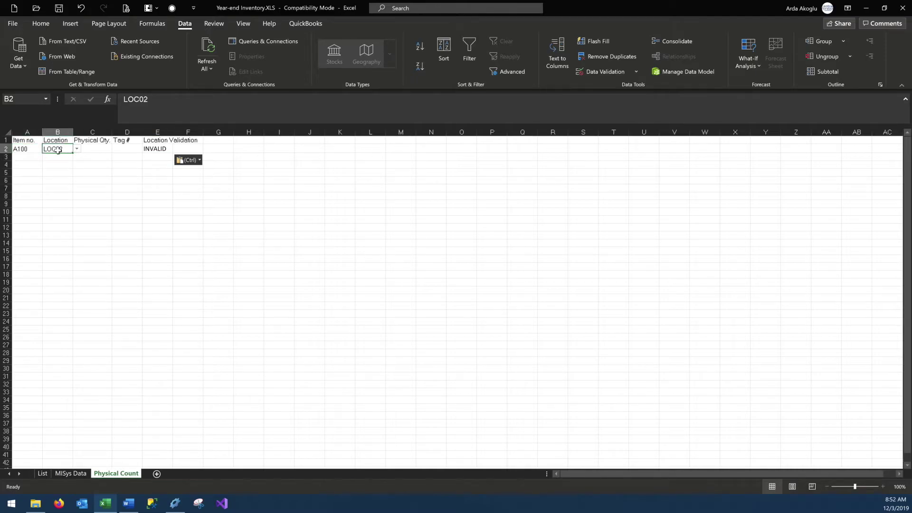
left_click(72, 473)
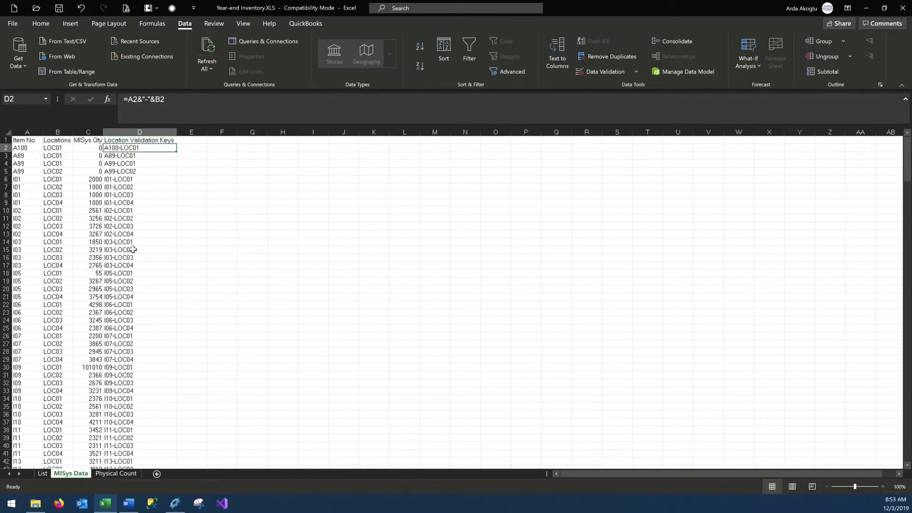
left_click(113, 474)
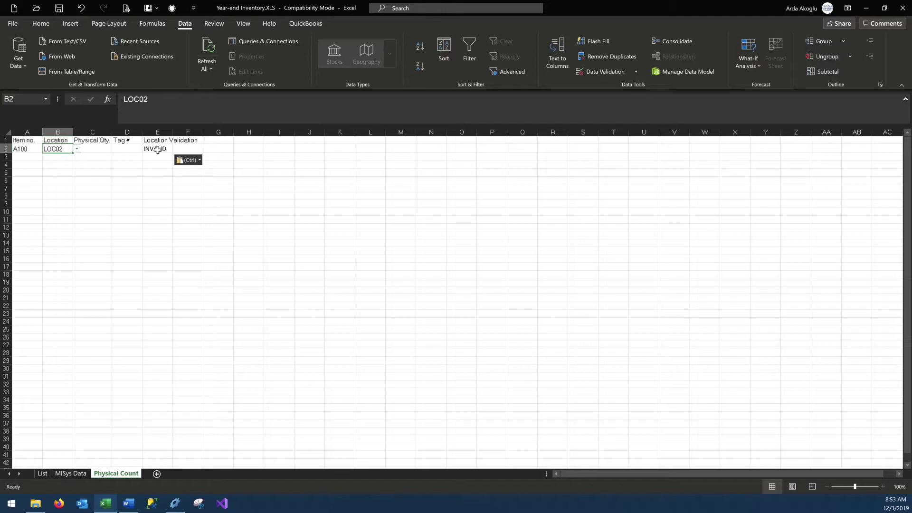
Change B2's location to LOC01 so E2 reads VALID, and autofit column E
left_click(77, 149)
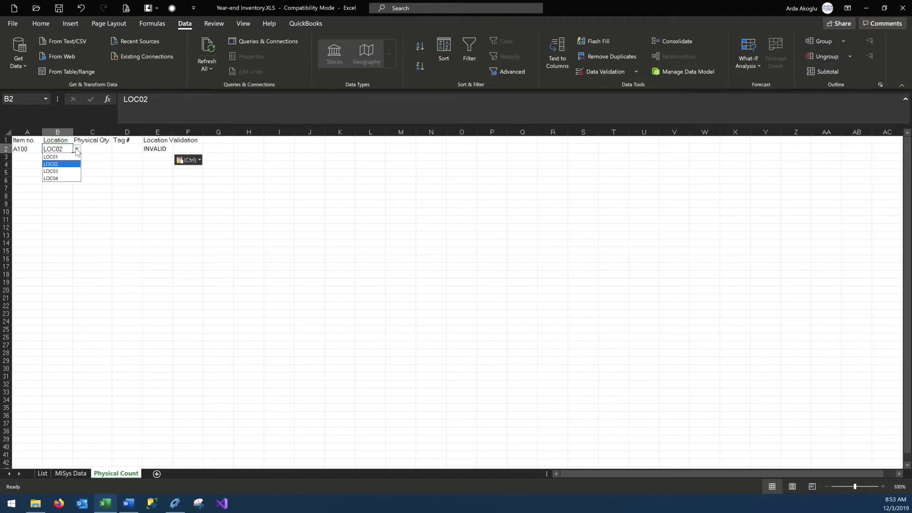
left_click(69, 157)
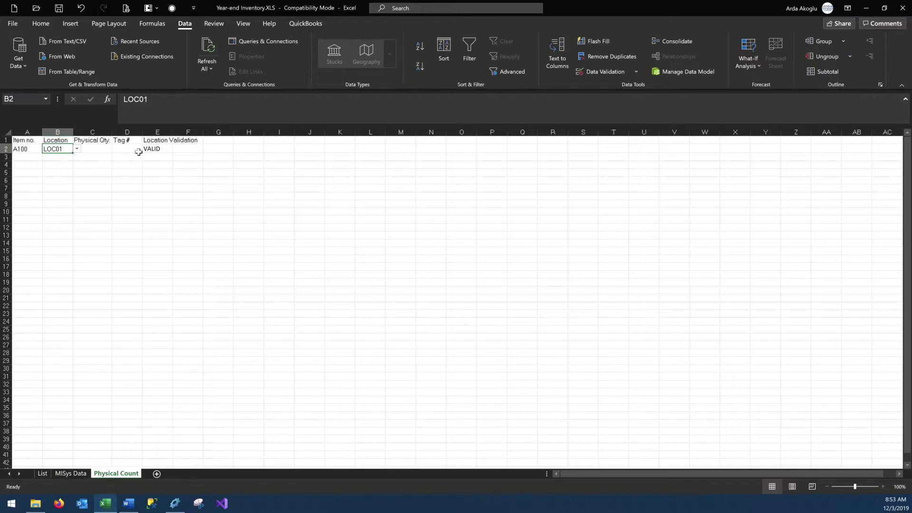
double_click(172, 133)
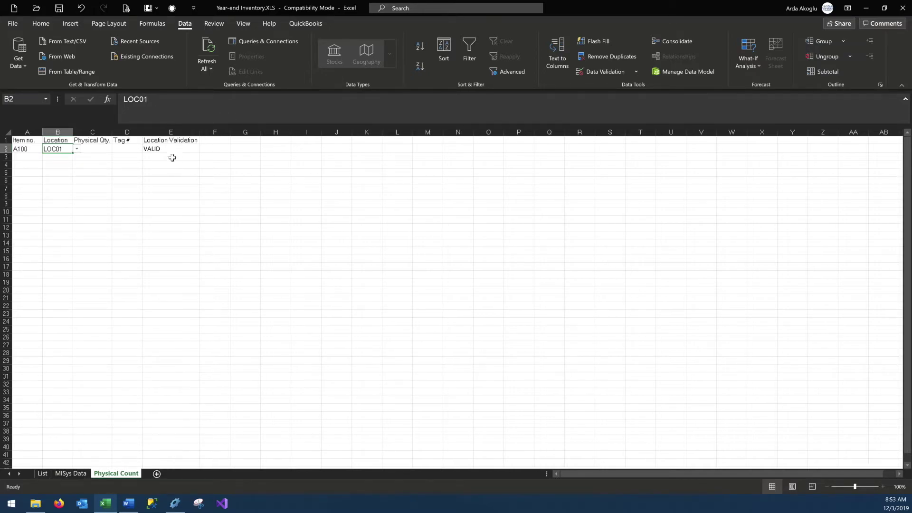
left_click(212, 142)
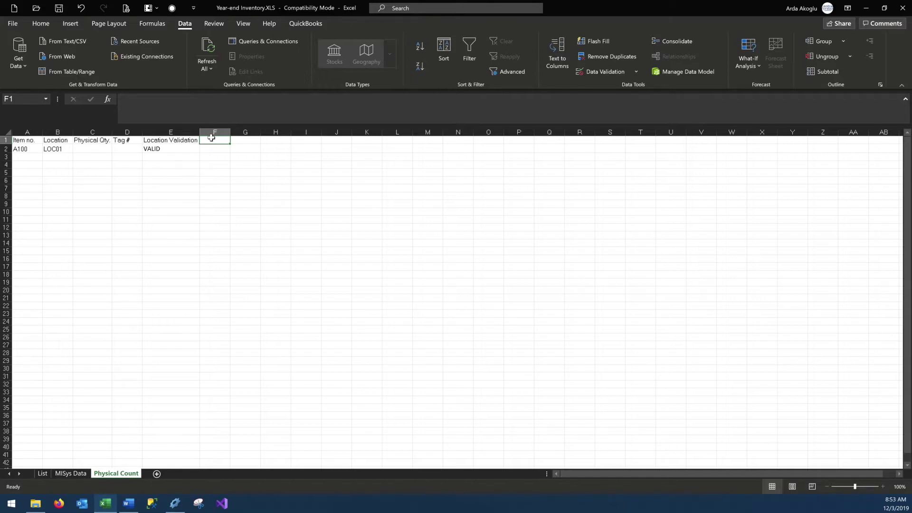
Add the 'Duplicate Entry Check' heading and put =IF(ISBLANK(A2),"",A2&"-"&B2) in F2
type("D")
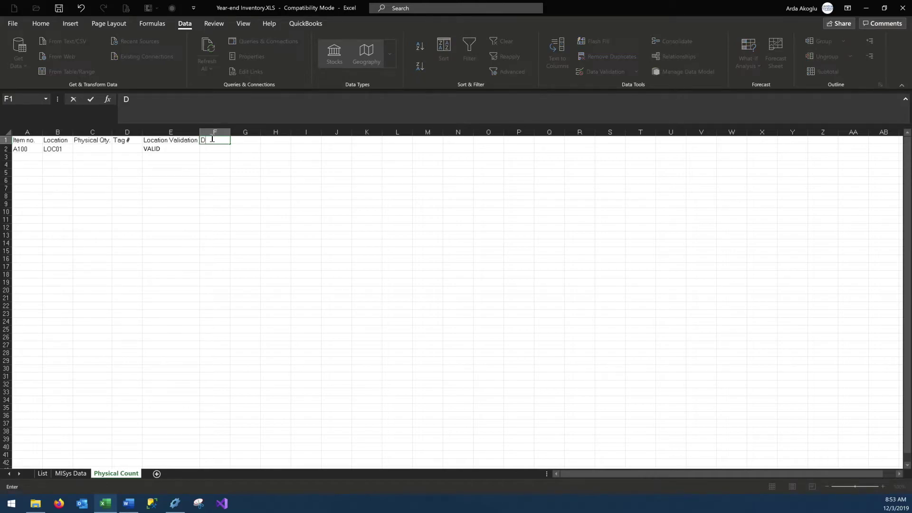
type("uplicate Entry Check")
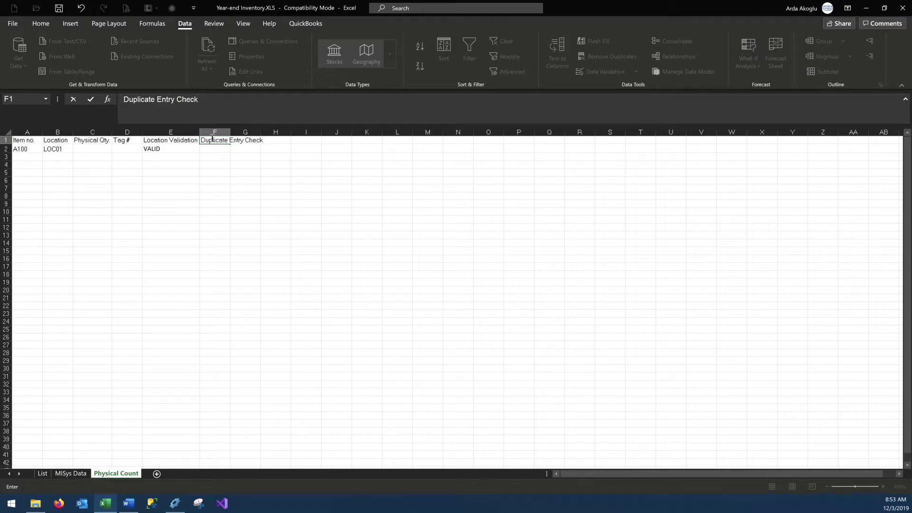
key("Return")
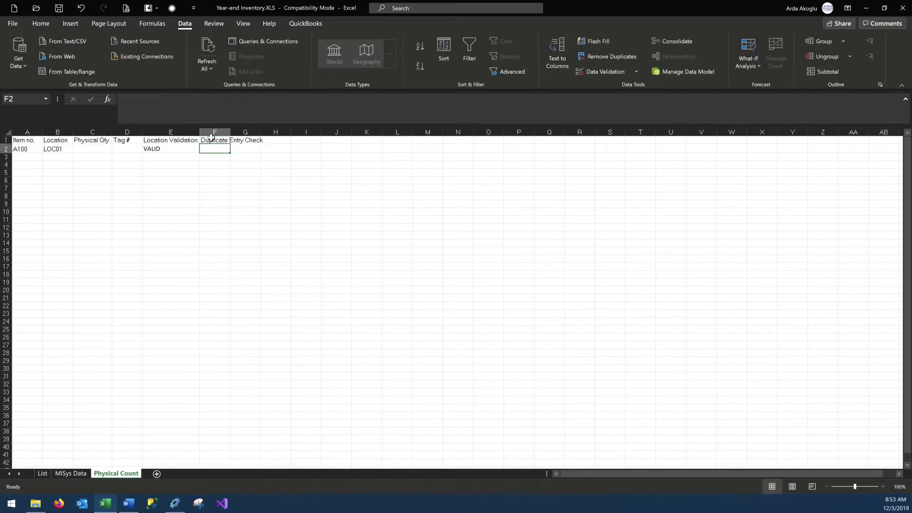
scroll(166, 261, "down", 1)
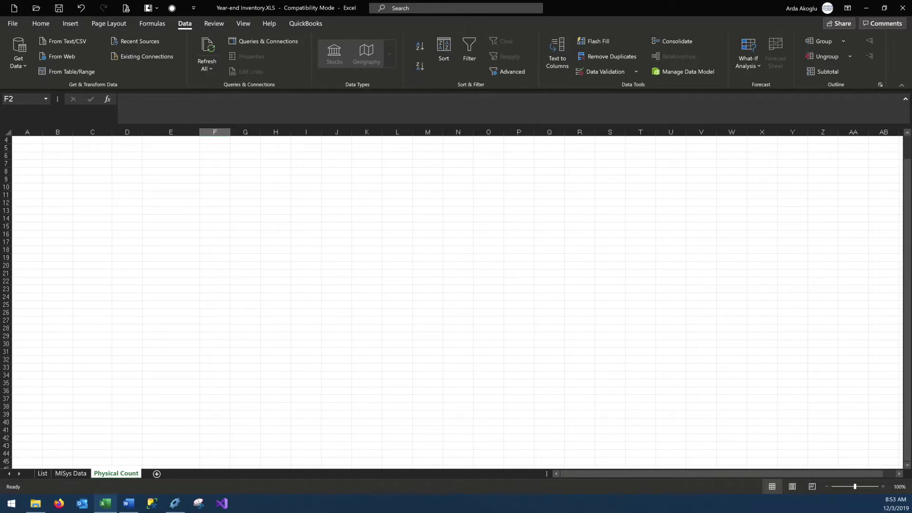
key("ctrl+z")
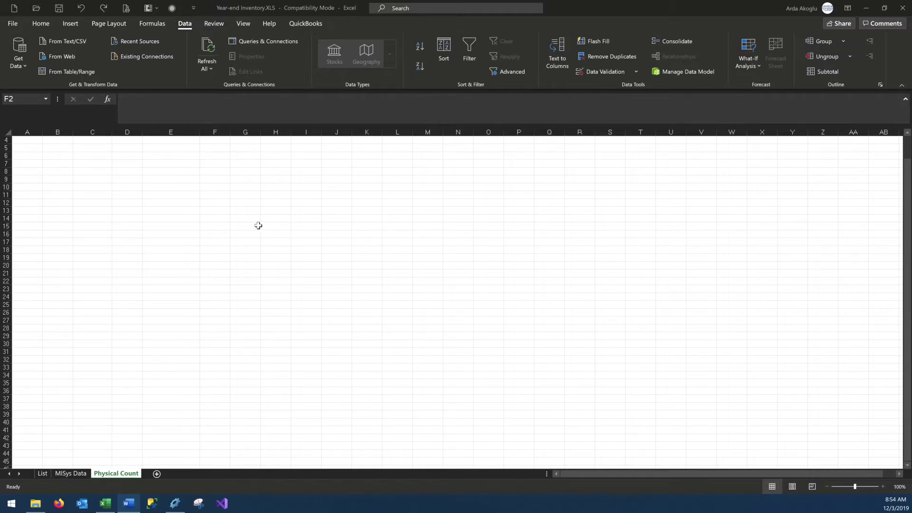
scroll(182, 191, "up", 1)
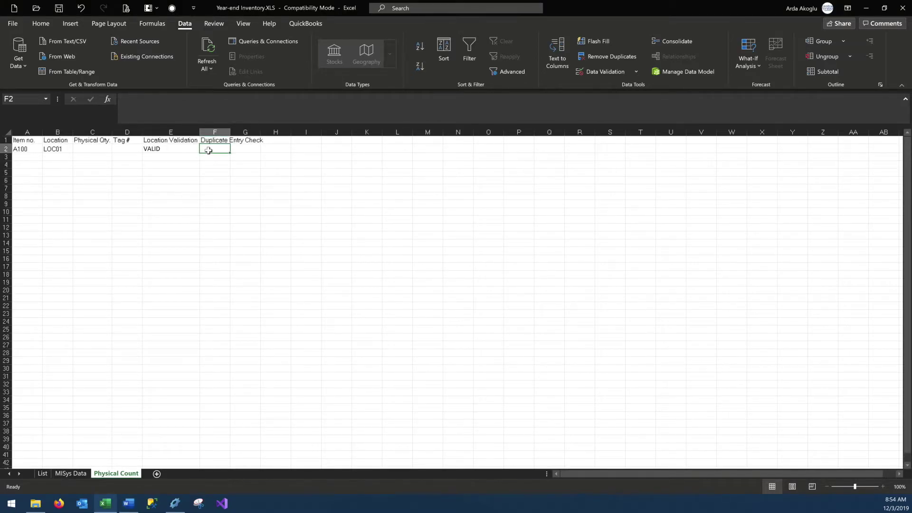
type("=IF(ISBLANK(A2),\"\",A2&\"-\"&B2)")
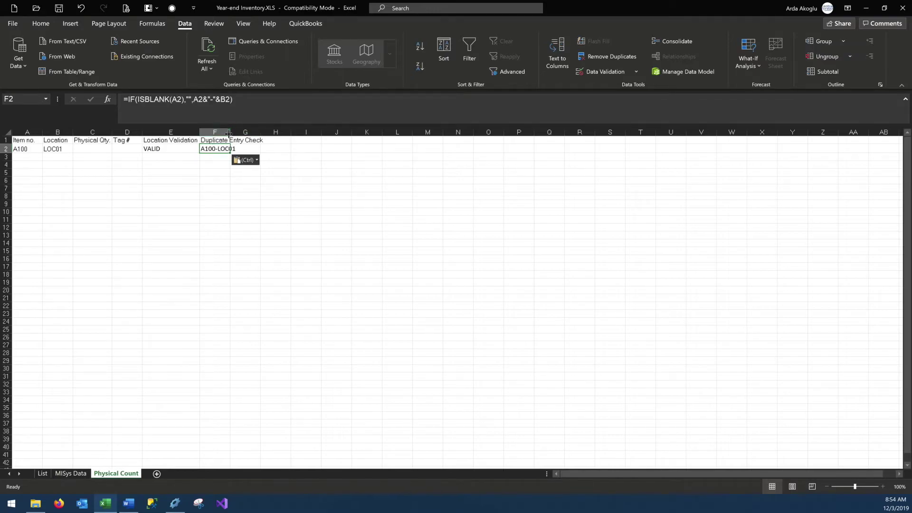
Autofit column F to its heading and confirm A2's item dropdown keeps A100
double_click(230, 131)
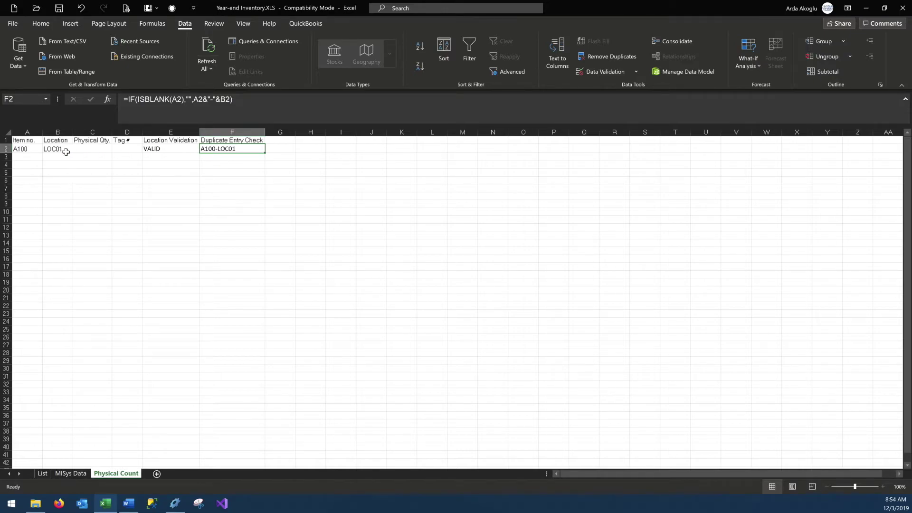
left_click(26, 152)
left_click(47, 149)
left_click(50, 150)
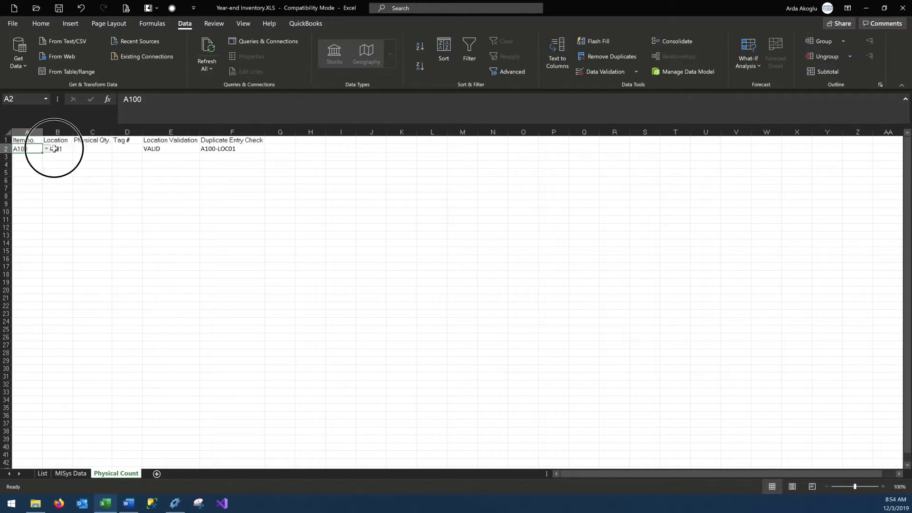
left_click_drag(240, 150, 235, 220)
left_click(233, 149)
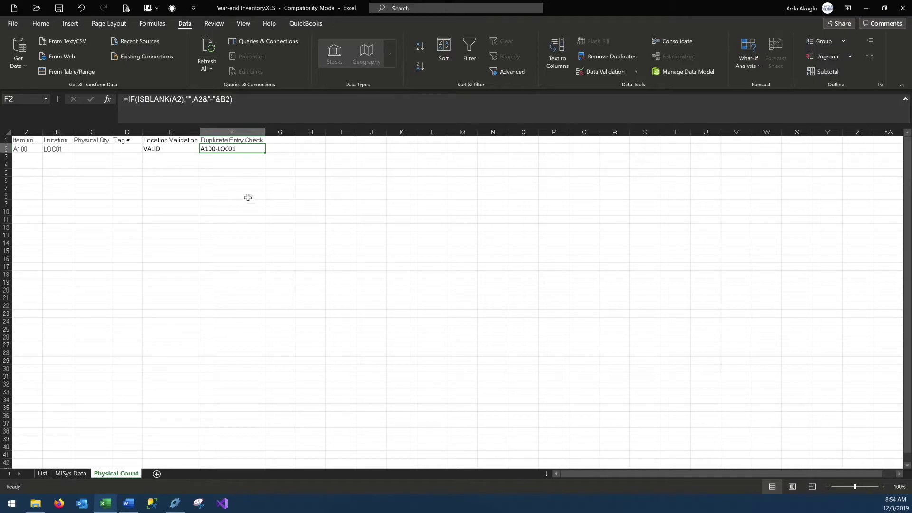
left_click(29, 159)
Enter a trial A100 / LOC01 entry in row 3 and fill the duplicate check down to F3
left_click(46, 157)
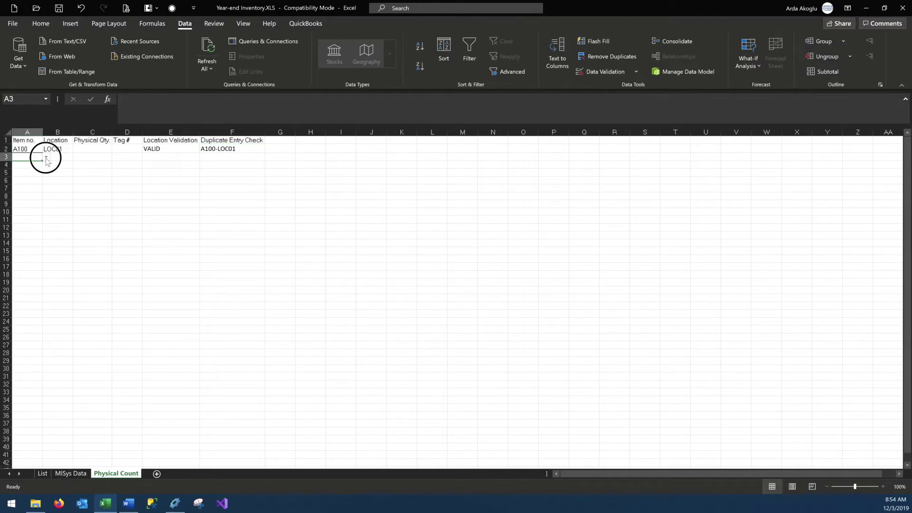
left_click(26, 164)
left_click(66, 158)
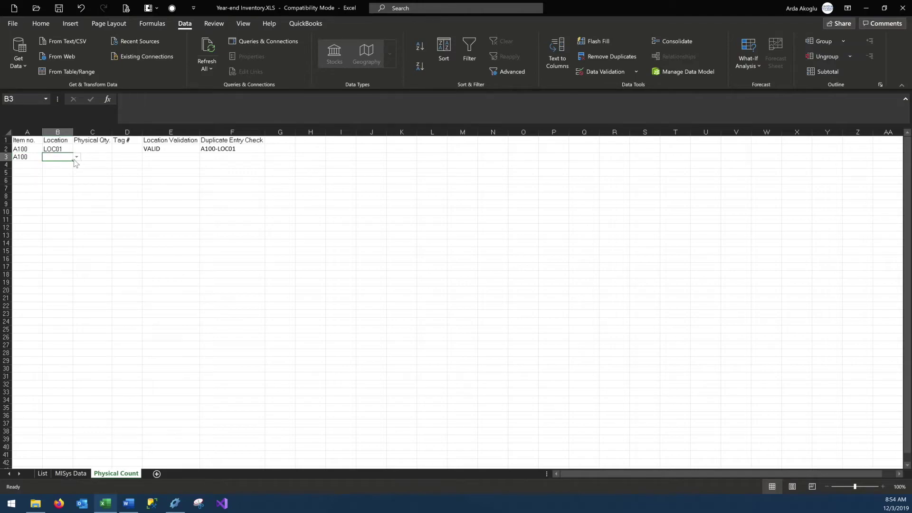
left_click(76, 157)
left_click(62, 164)
left_click(241, 150)
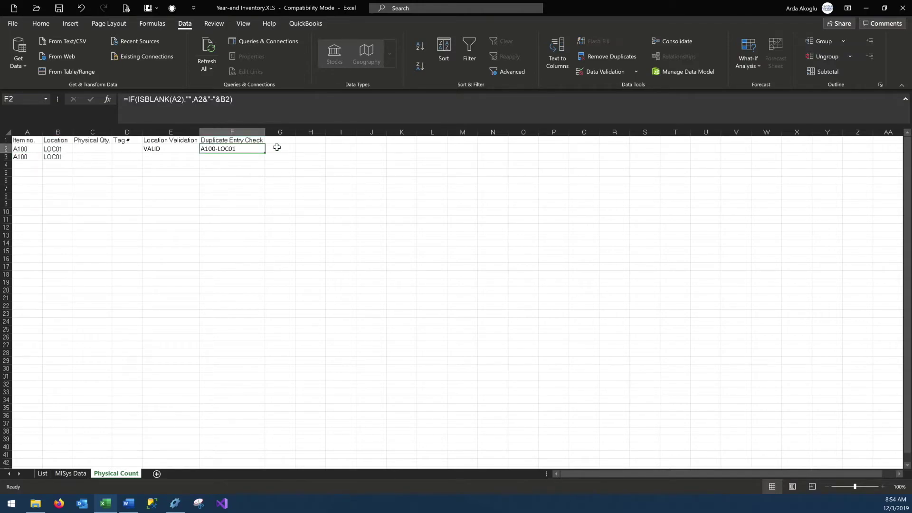
left_click_drag(265, 152, 235, 155)
left_click(244, 206)
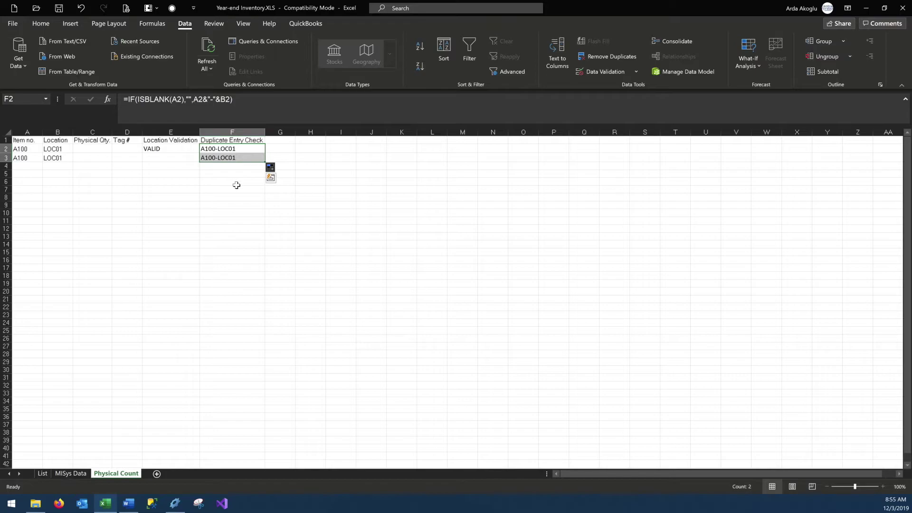
Clear the trial duplicate entry from A3:D3
left_click(127, 148)
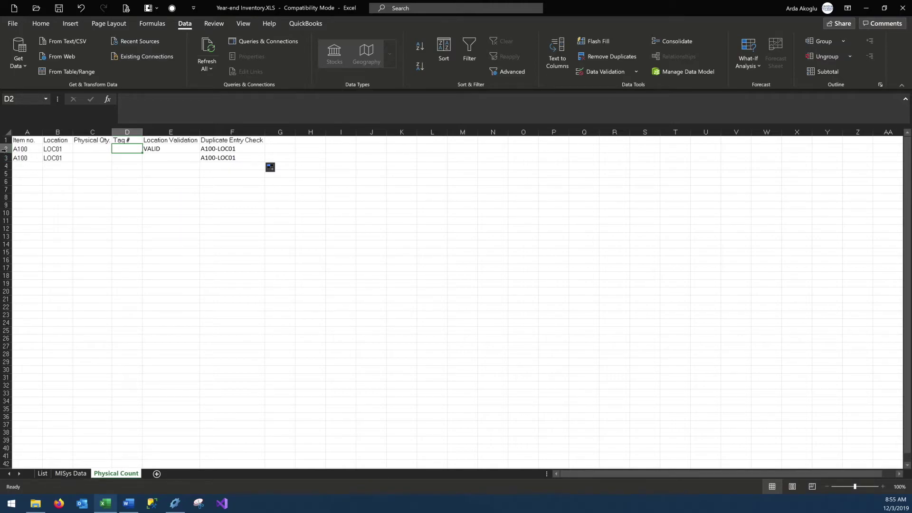
left_click_drag(23, 157, 113, 159)
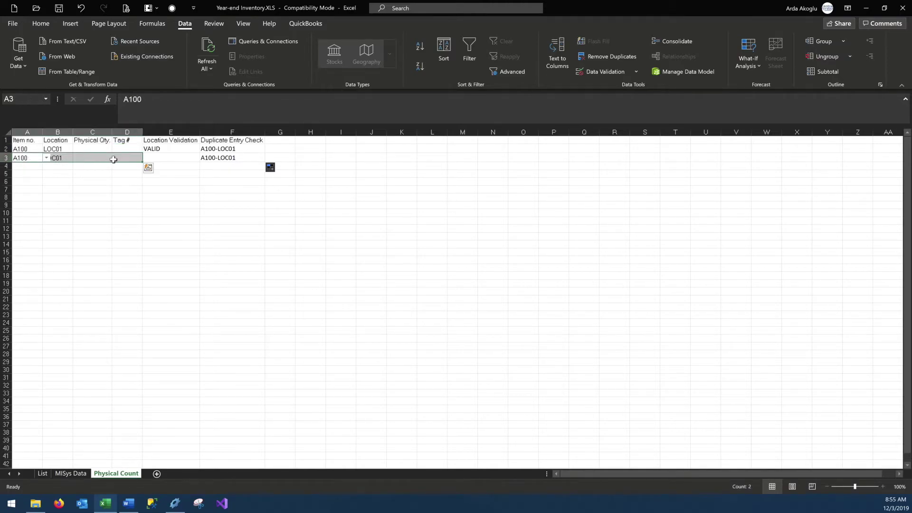
key("Delete")
left_click(144, 206)
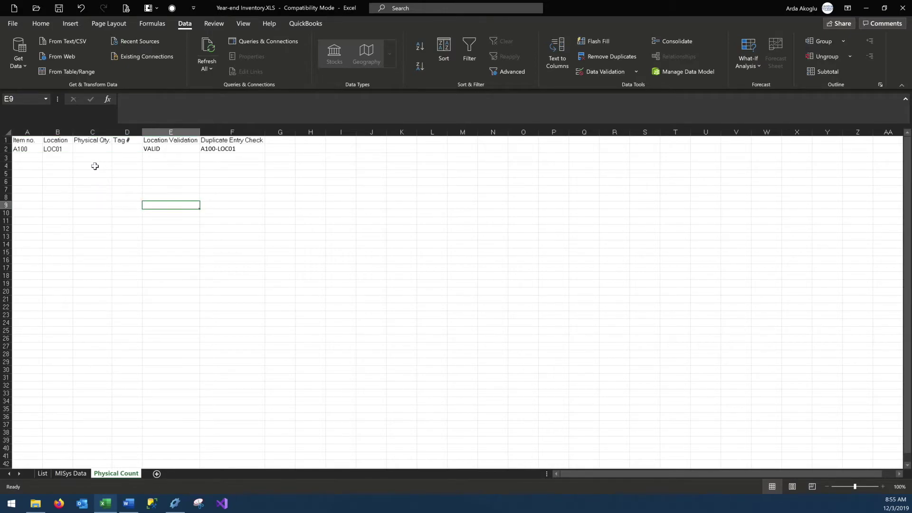
Type the labels 'Invalid Entry Count' in I1 and 'Duplicate Entries Exist?' in I2
left_click(162, 150)
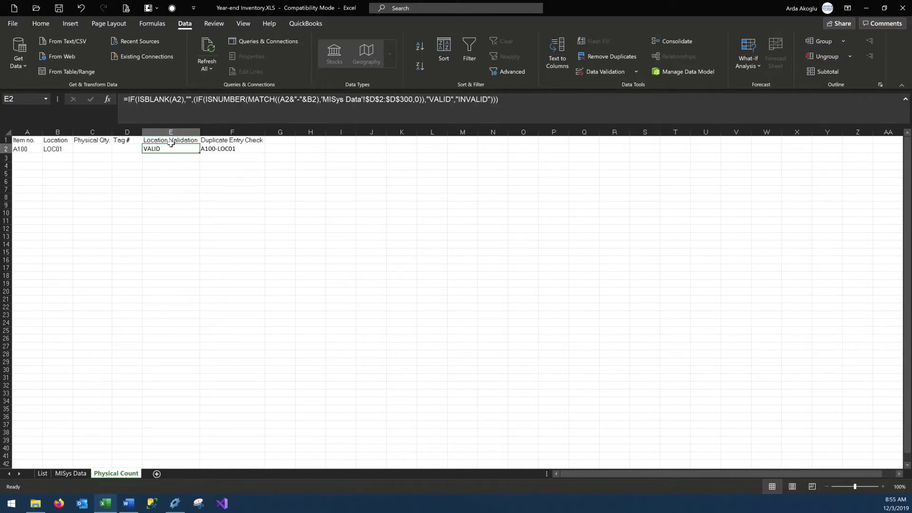
left_click(231, 149)
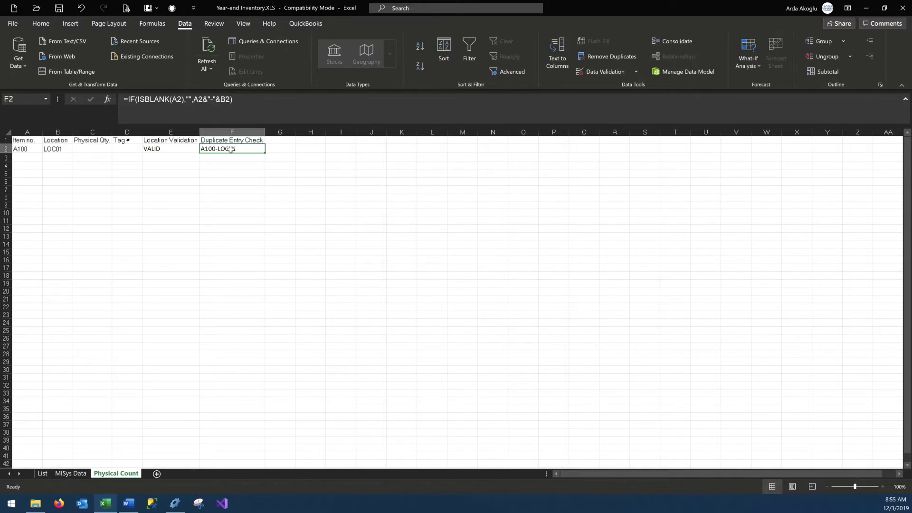
left_click(342, 142)
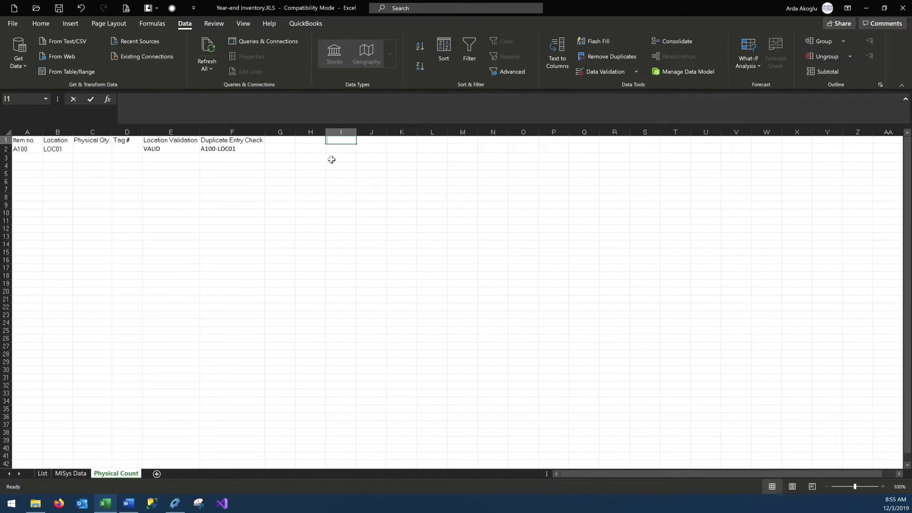
type("Invalid")
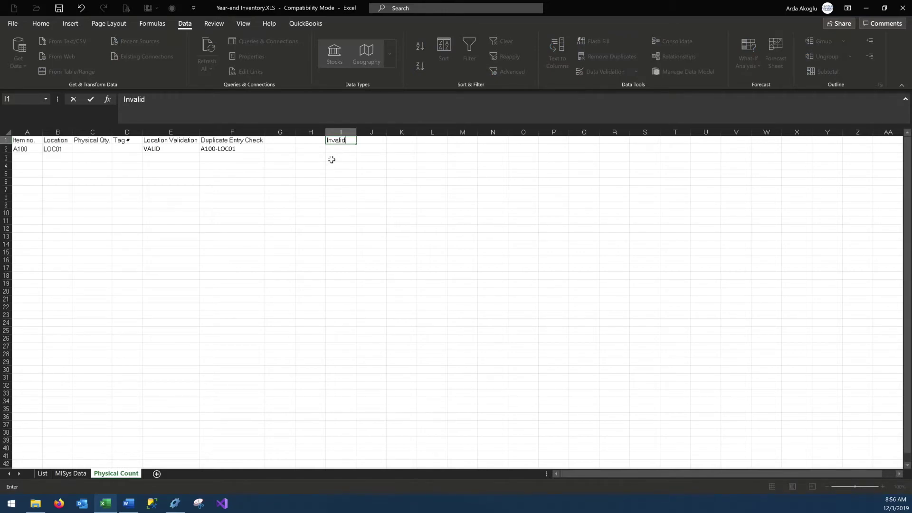
type(" Entry Count")
key("Return")
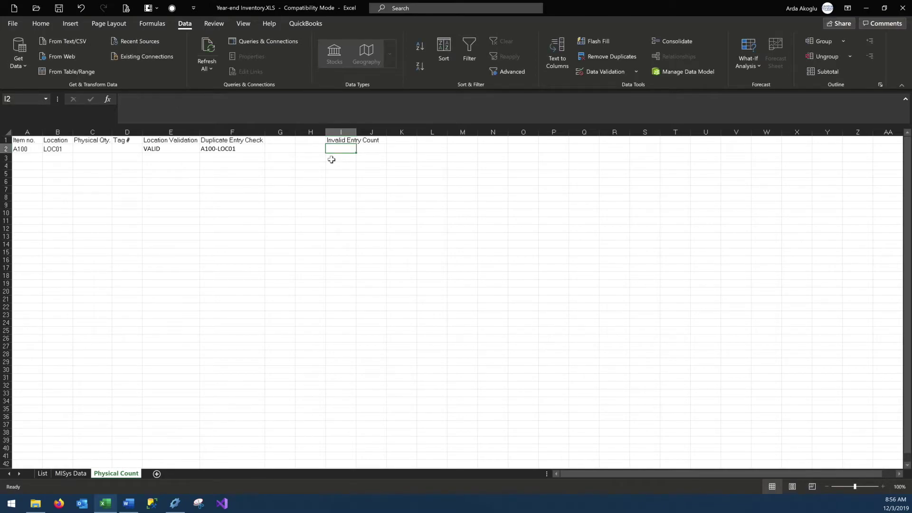
type("Duplicate")
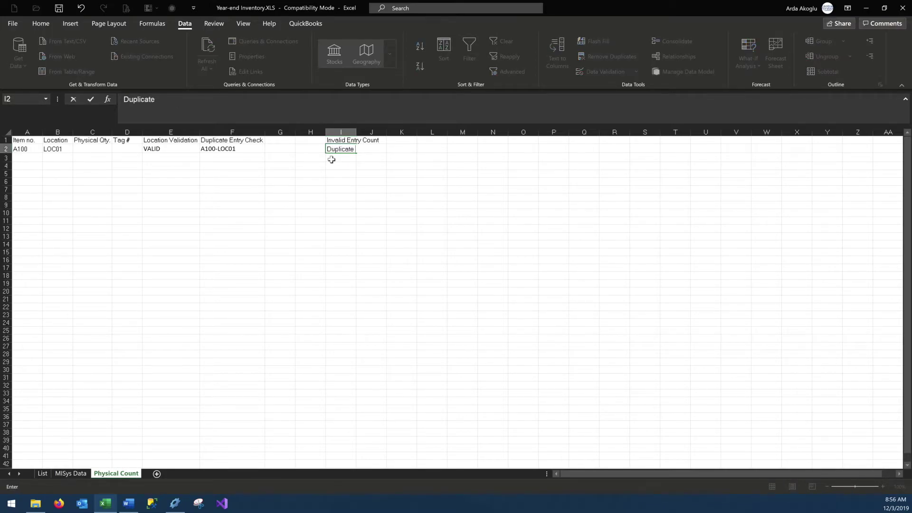
type(" Entries Exist?")
key("Return")
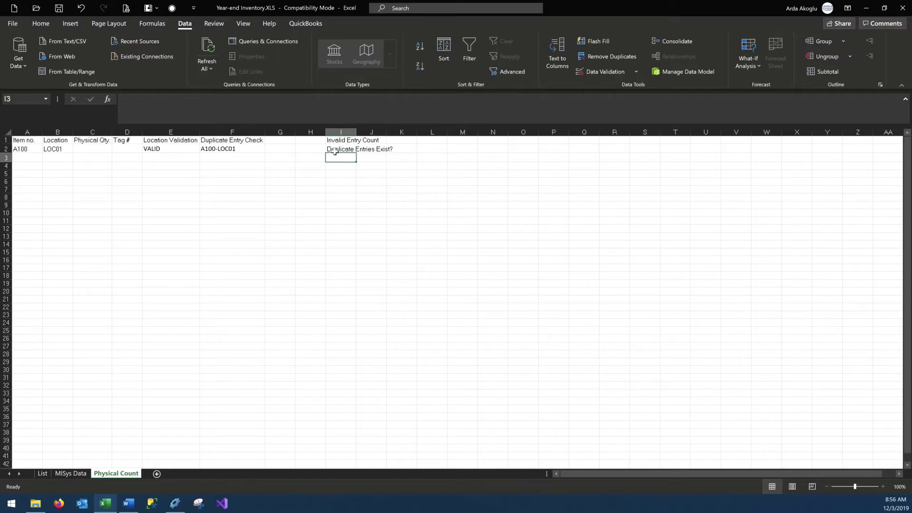
Copy the 'Duplicate Entries Exist?' label into I3 and widen column I to fit
left_click(335, 150)
key("ctrl+c")
left_click(332, 157)
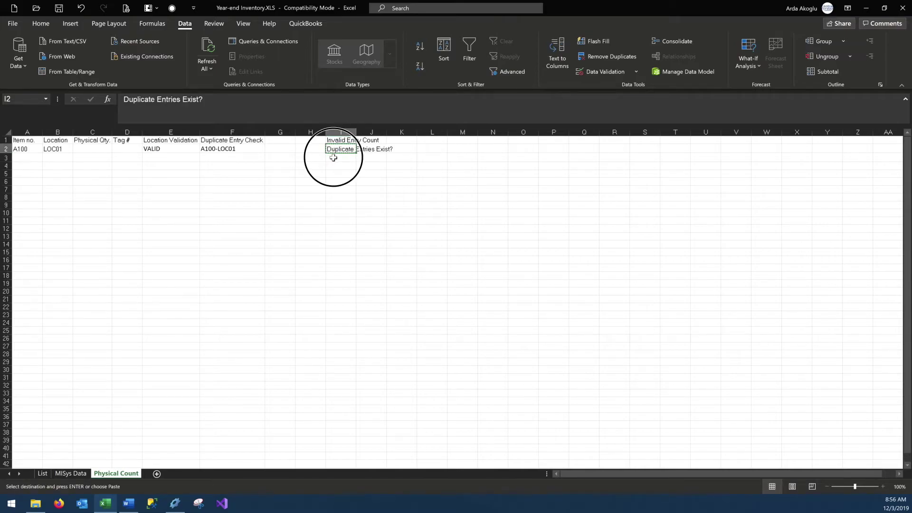
key("ctrl+v")
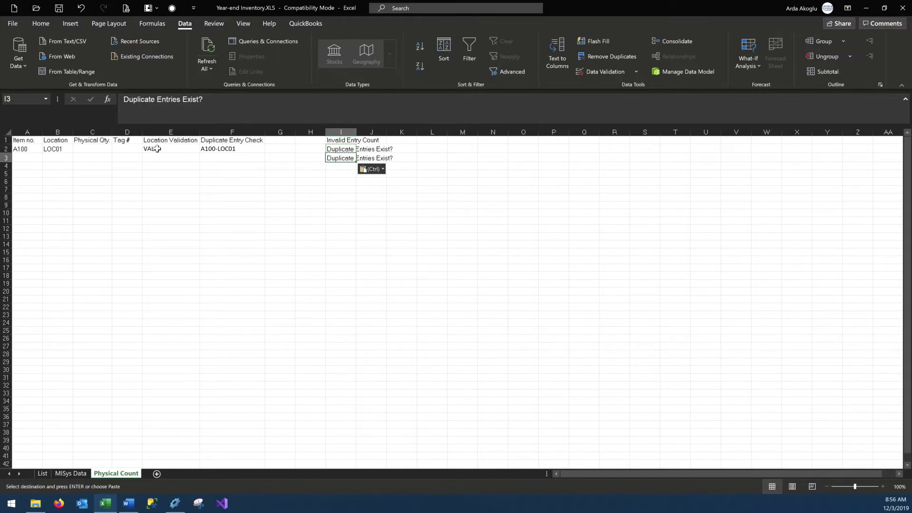
left_click(356, 132)
left_click_drag(357, 132, 395, 138)
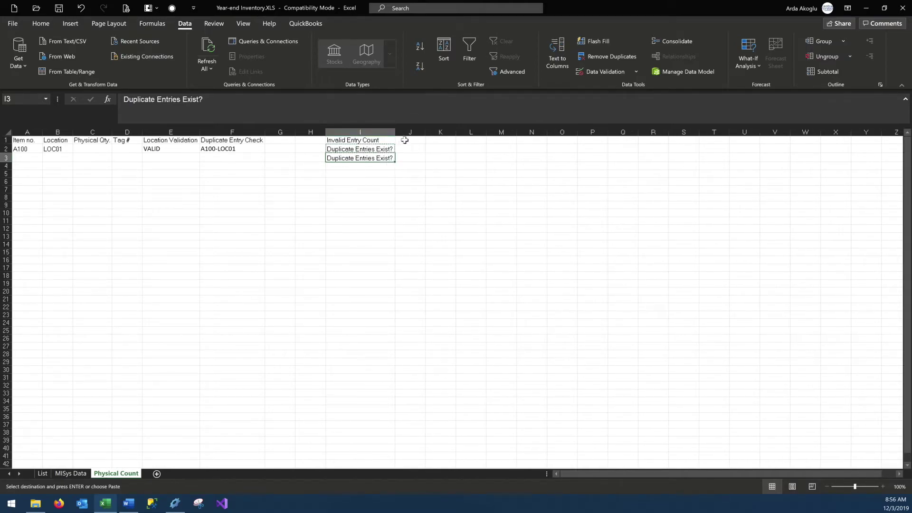
left_click(405, 140)
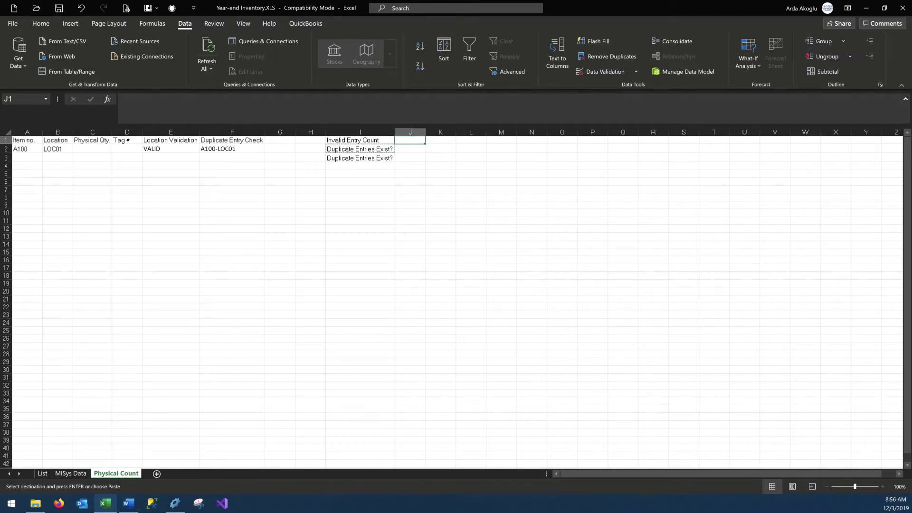
key("ctrl+z")
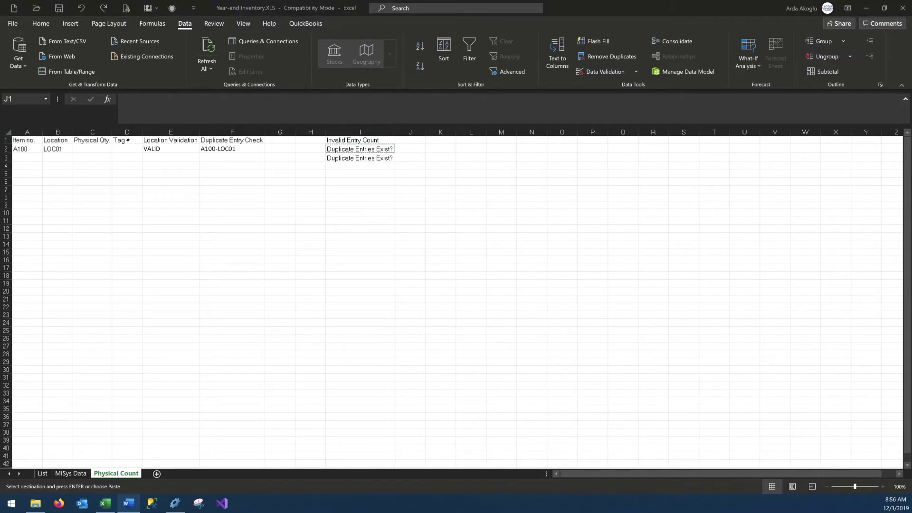
key("Escape")
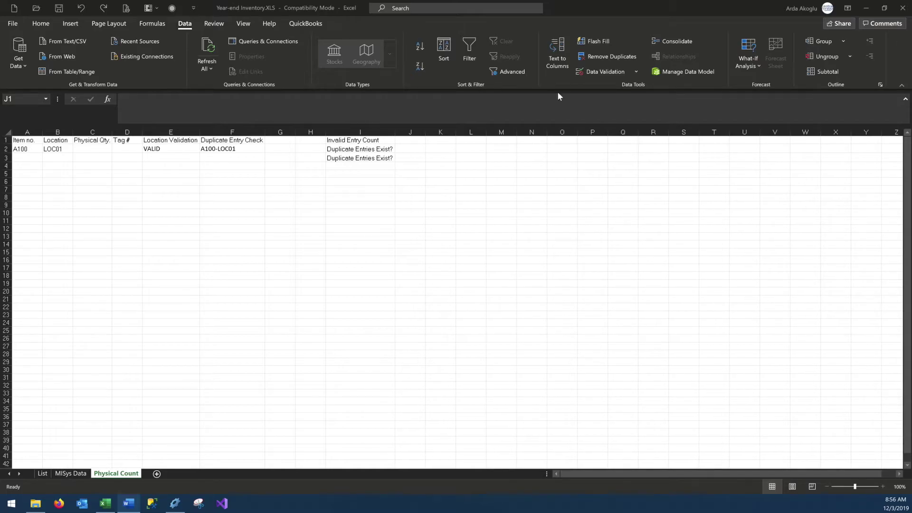
left_click(407, 147)
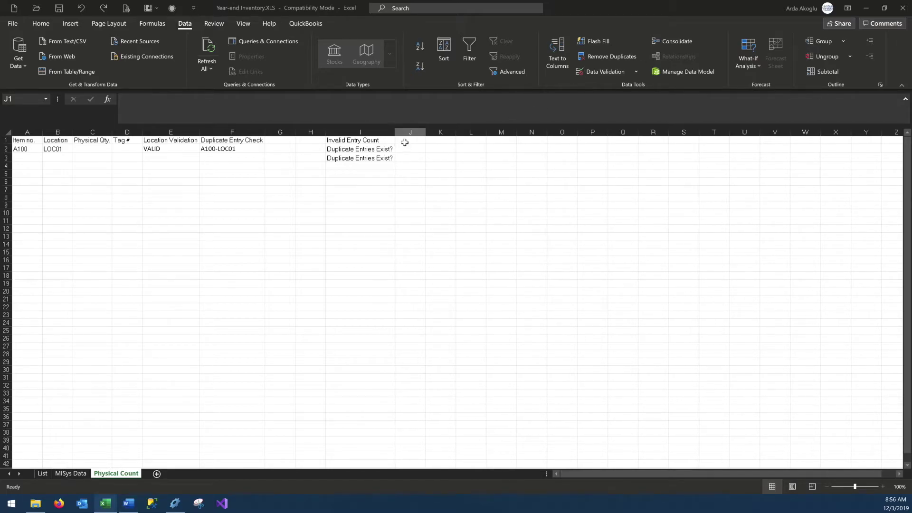
left_click(404, 140)
Put =COUNTIF(E:E,"INVALID") in J1 and the duplicates-exist formula for column F in J2
key("ctrl+v")
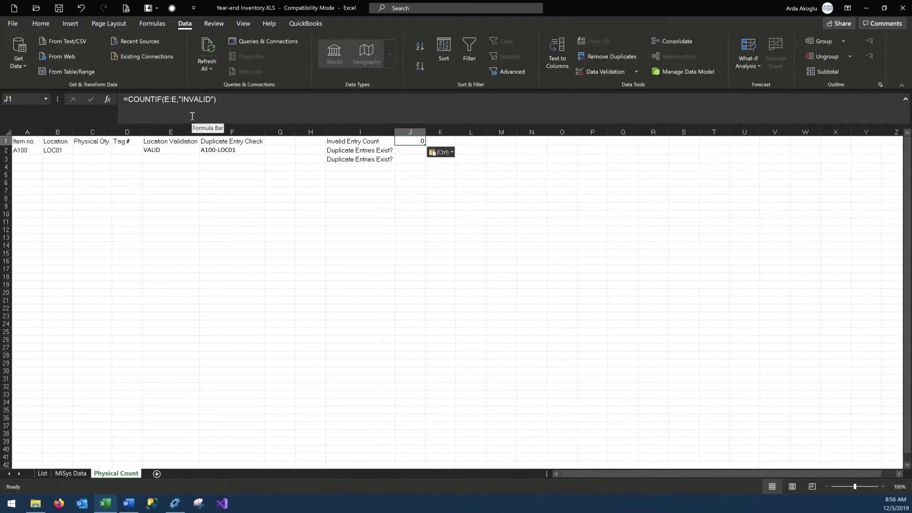
key("Down")
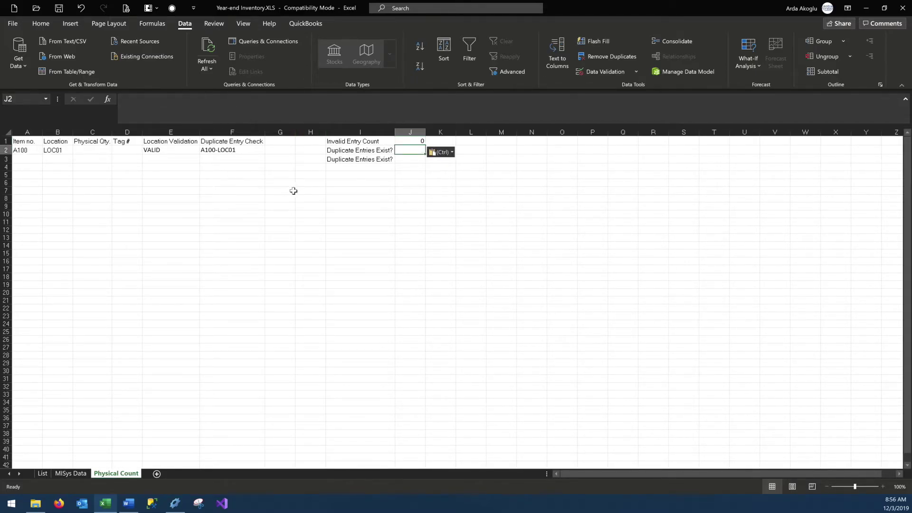
left_click_drag(171, 148, 181, 240)
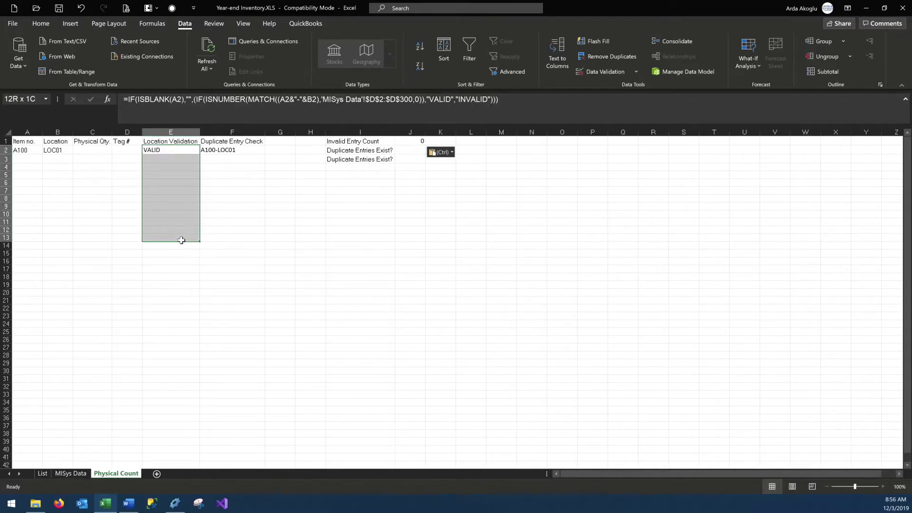
left_click(415, 151)
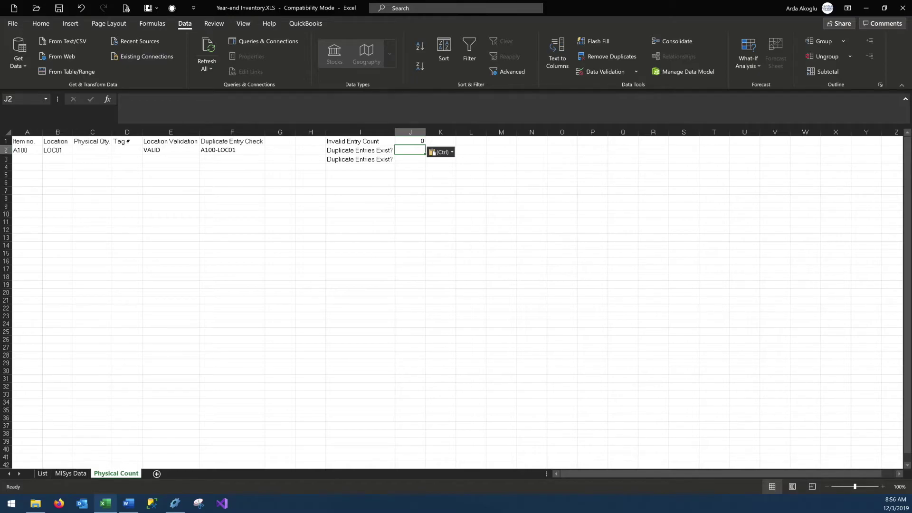
key("ctrl+z")
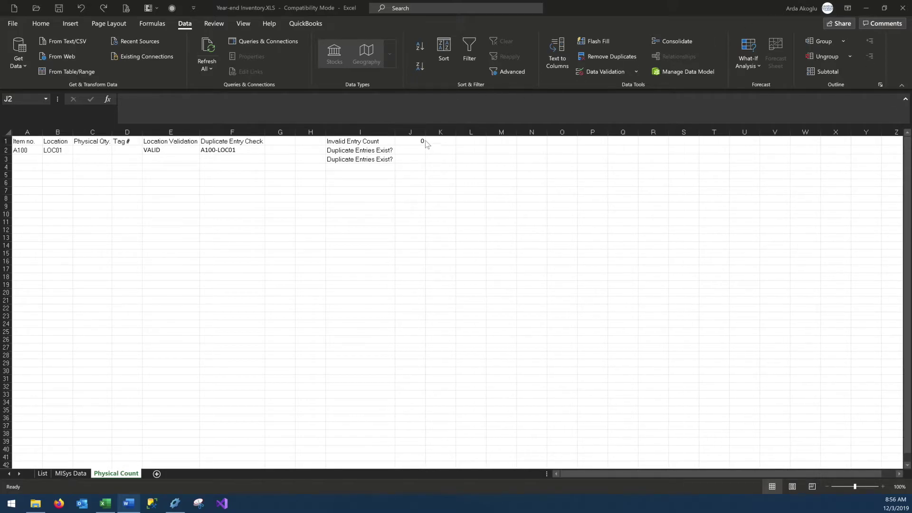
left_click(418, 152)
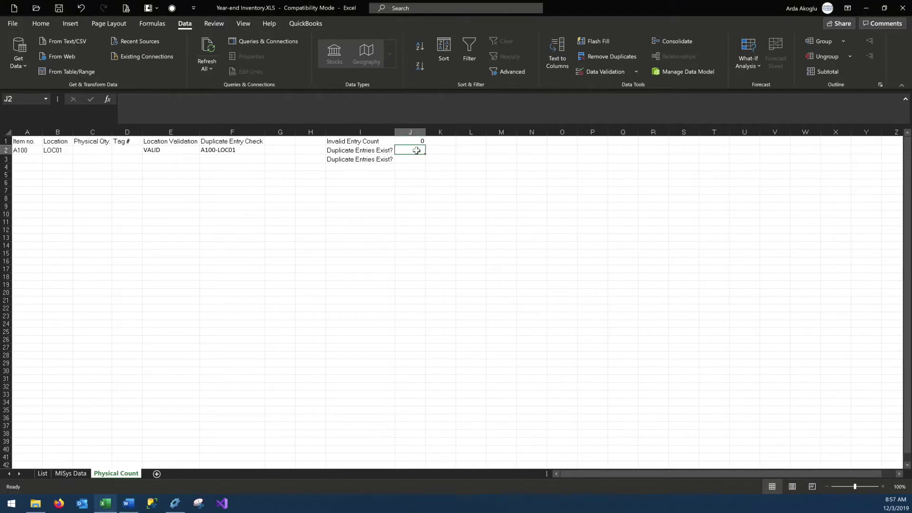
key("ctrl+v")
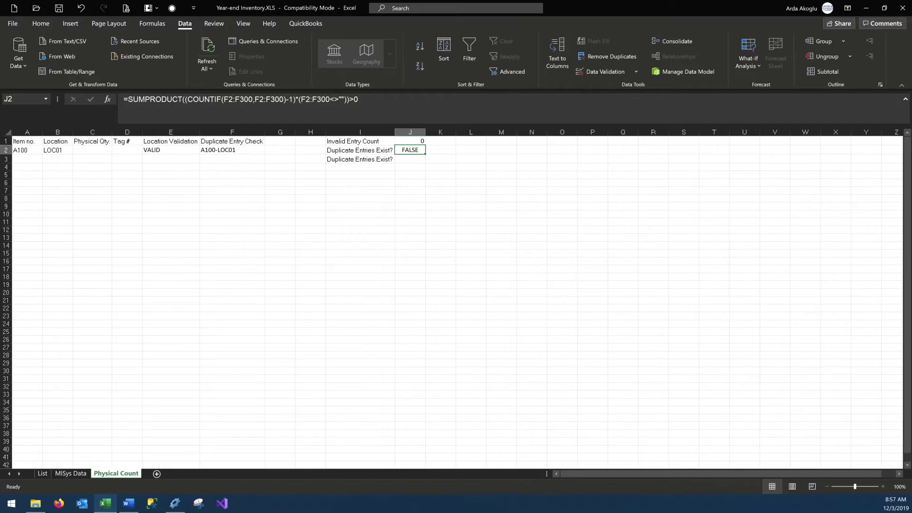
Paste the second SUMPRODUCT duplicate check, over column D, into J3
key("alt+Tab")
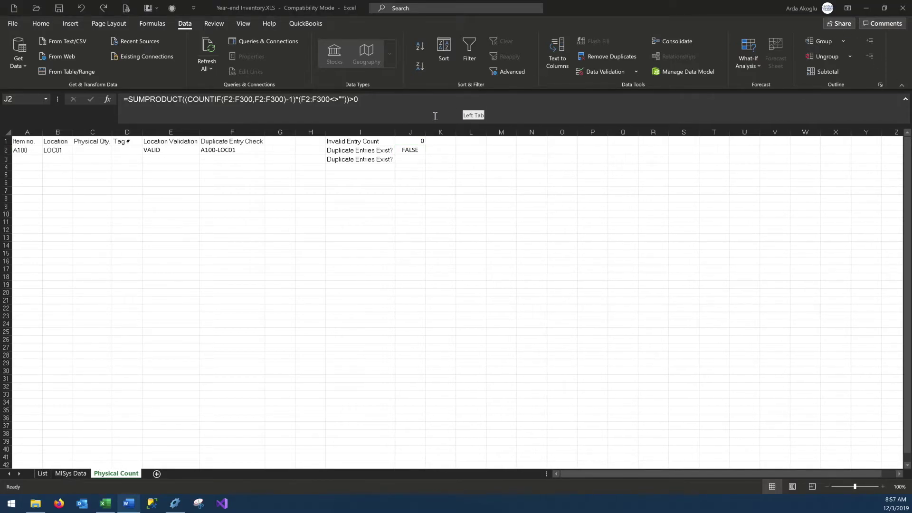
left_click(404, 160)
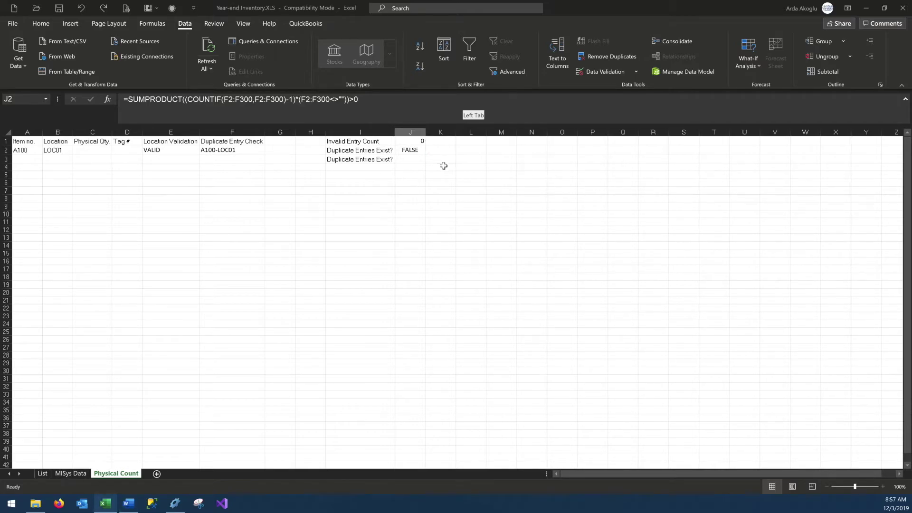
key("ctrl+v")
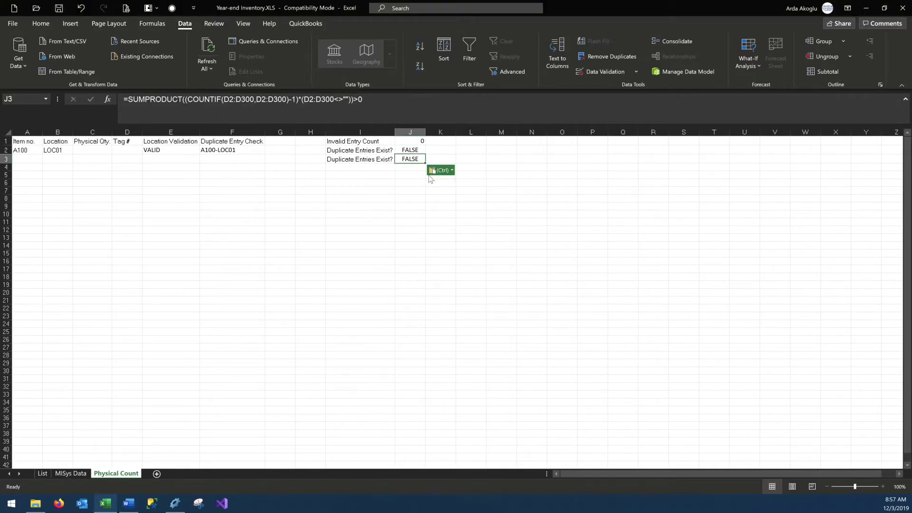
left_click(378, 200)
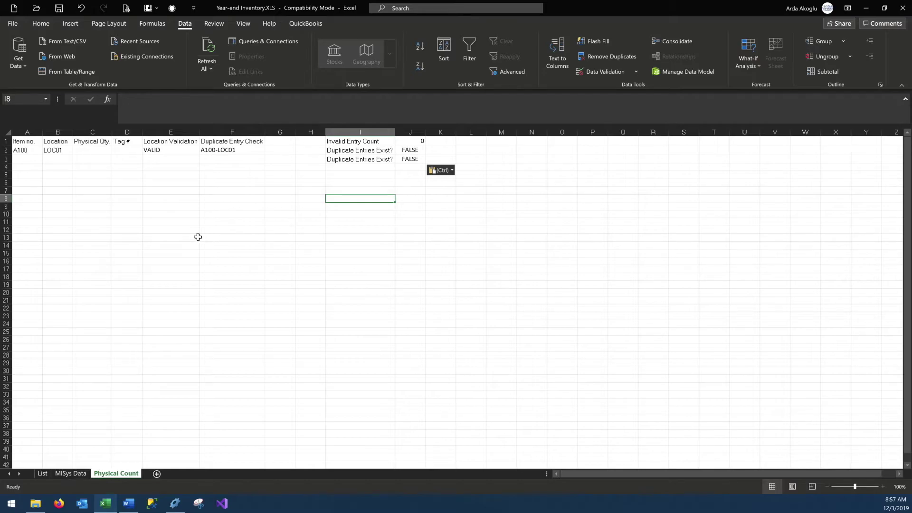
left_click(71, 474)
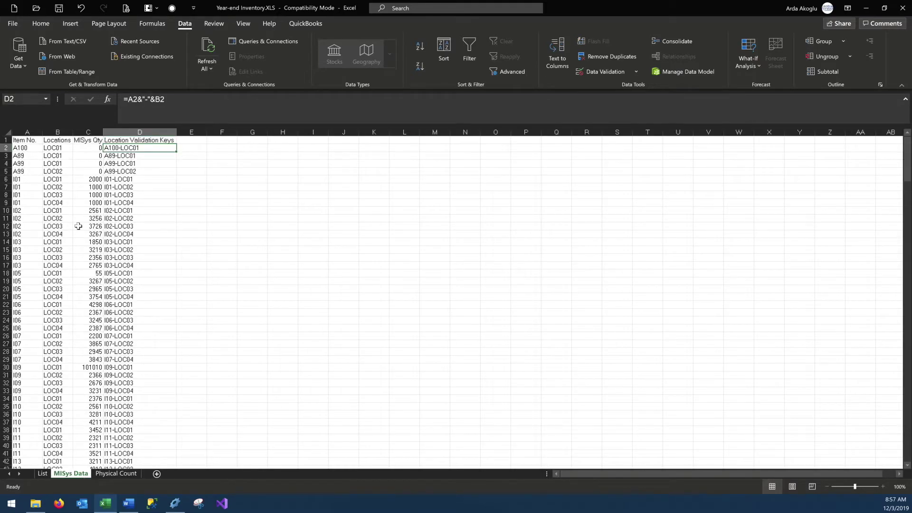
Copy the MISys Data item, location and quantity rows into Physical Count starting at A2
left_click_drag(27, 151, 82, 439)
key("ctrl+c")
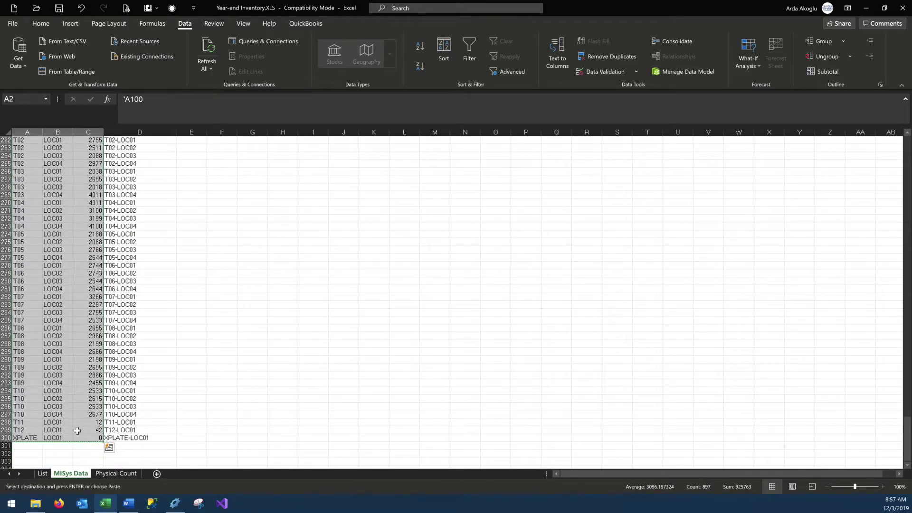
left_click(106, 474)
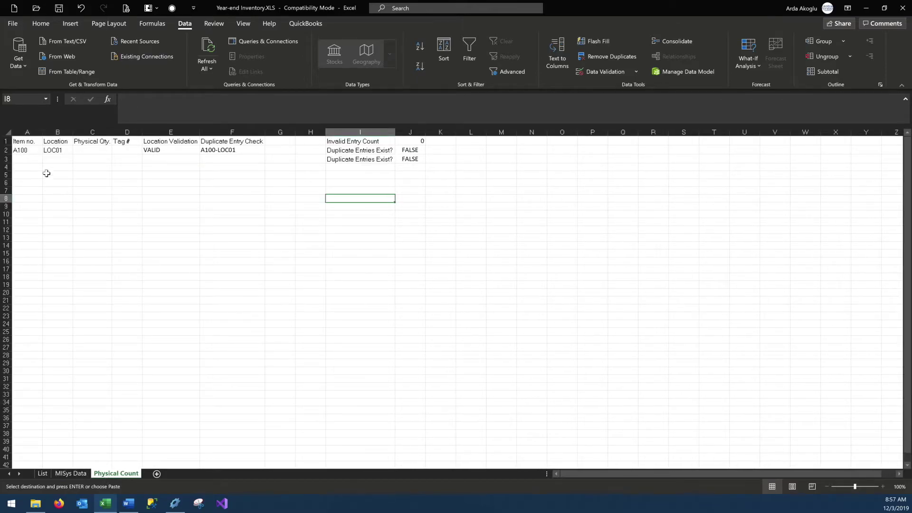
left_click(26, 151)
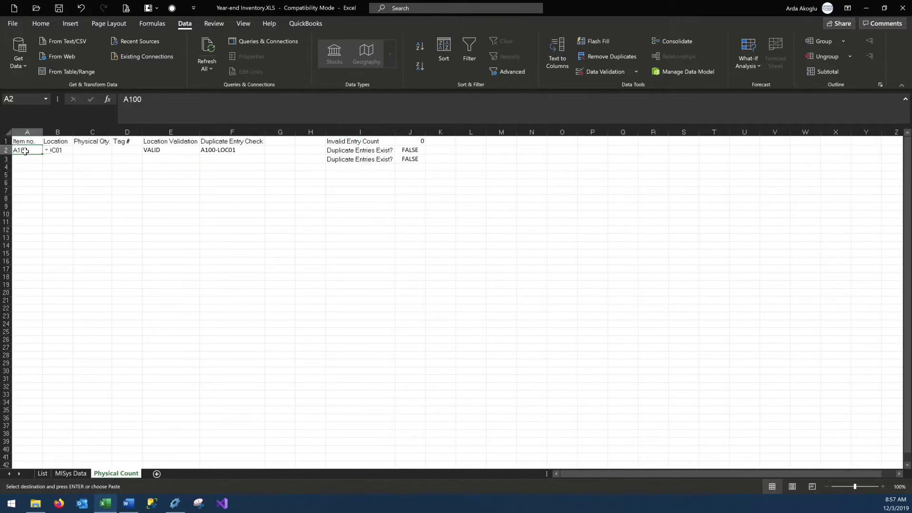
key("ctrl+v")
left_click(215, 227)
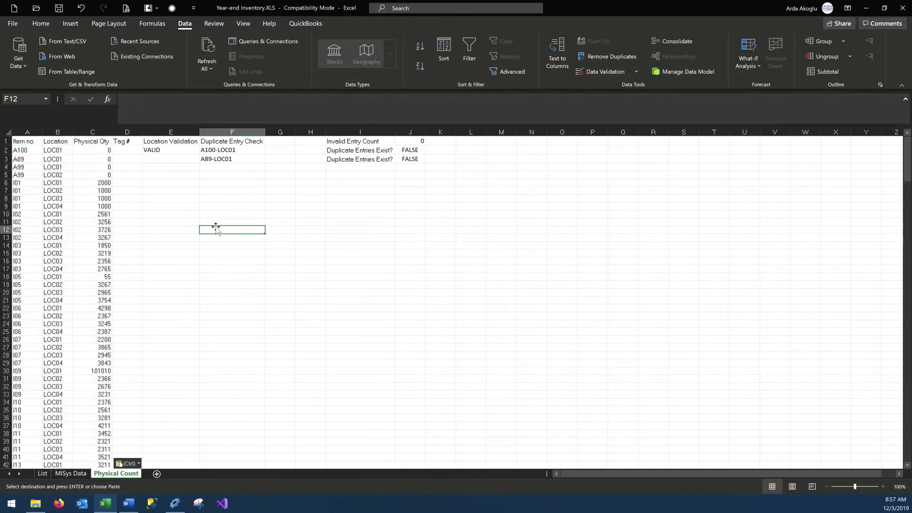
Clear F3 and fill the Location Validation and Duplicate Entry Check formulas down all rows
left_click_drag(179, 146, 245, 152)
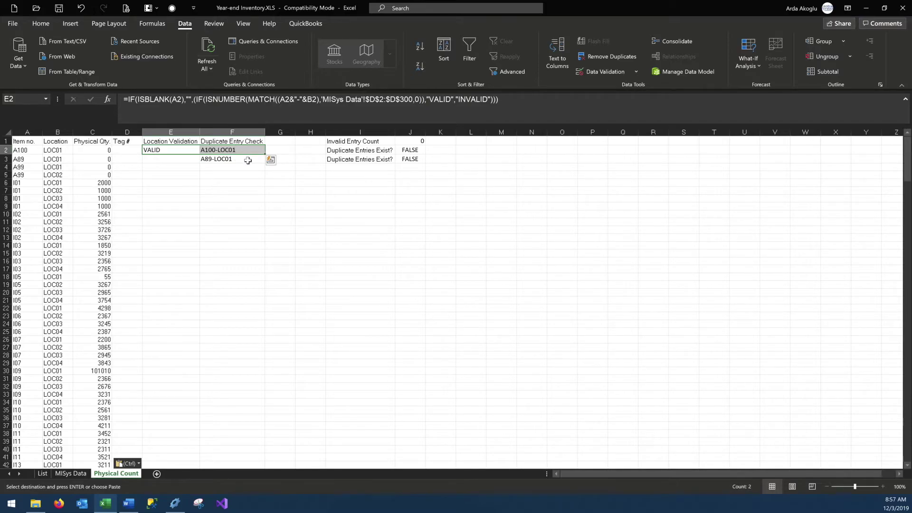
left_click(248, 160)
key("Delete")
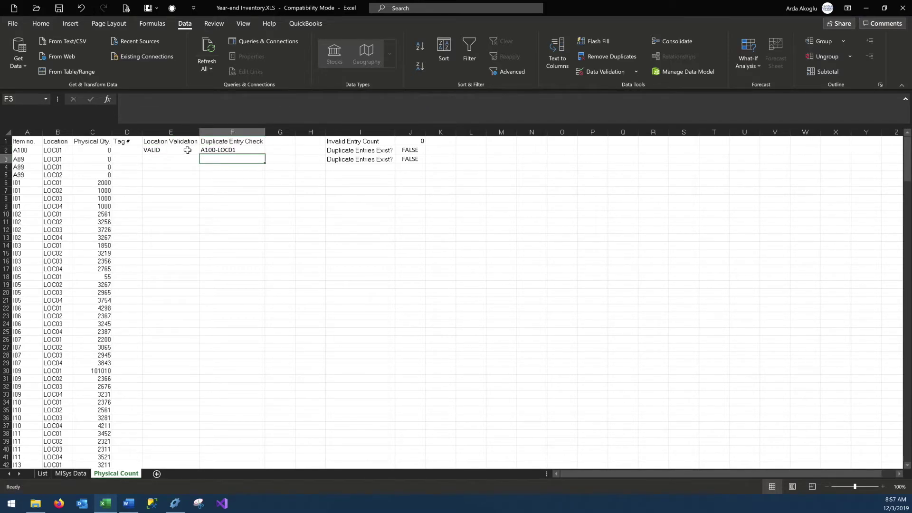
left_click_drag(188, 150, 228, 151)
double_click(265, 155)
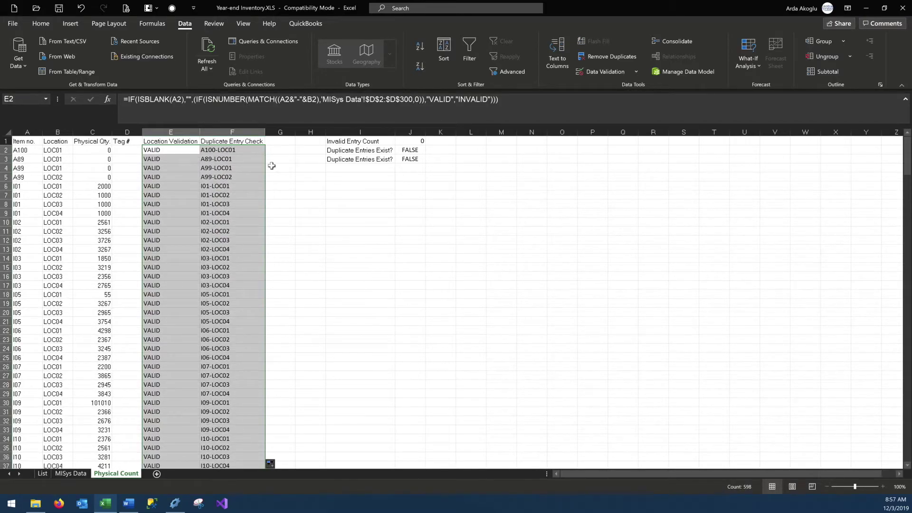
left_click(319, 268)
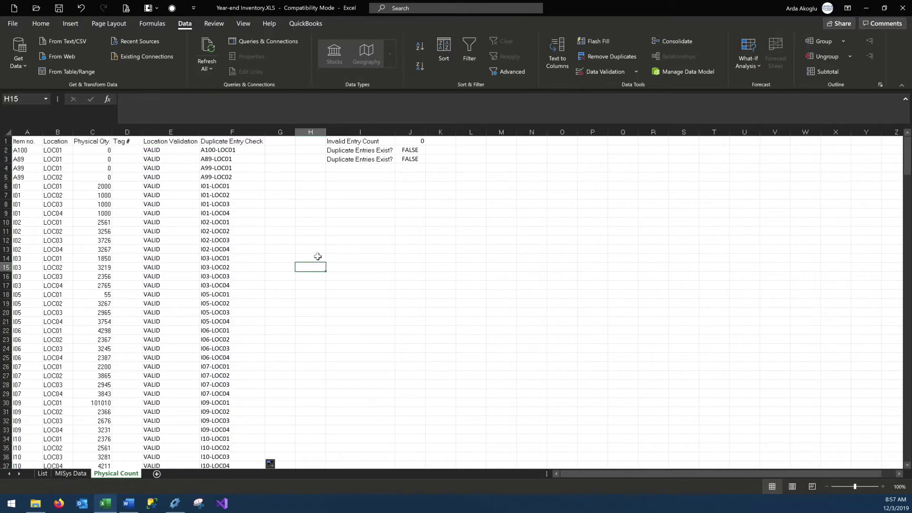
left_click(408, 142)
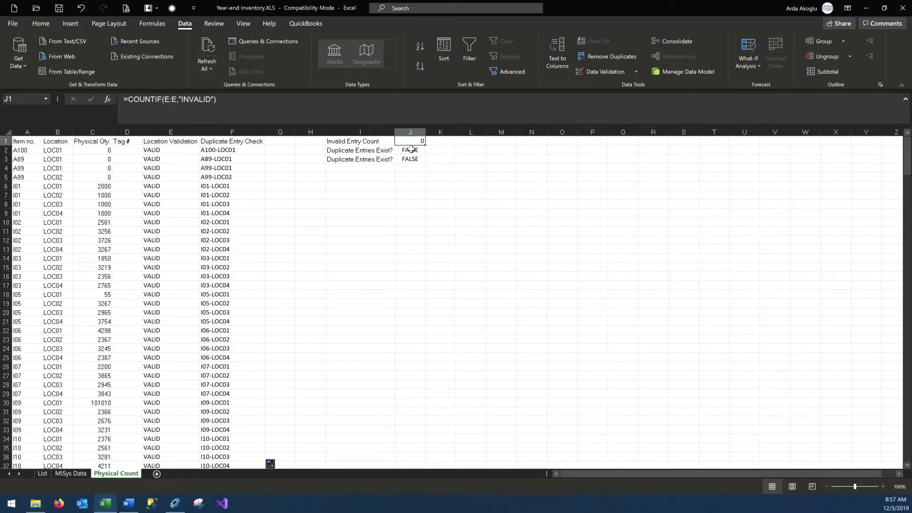
left_click(410, 150)
left_click(410, 158)
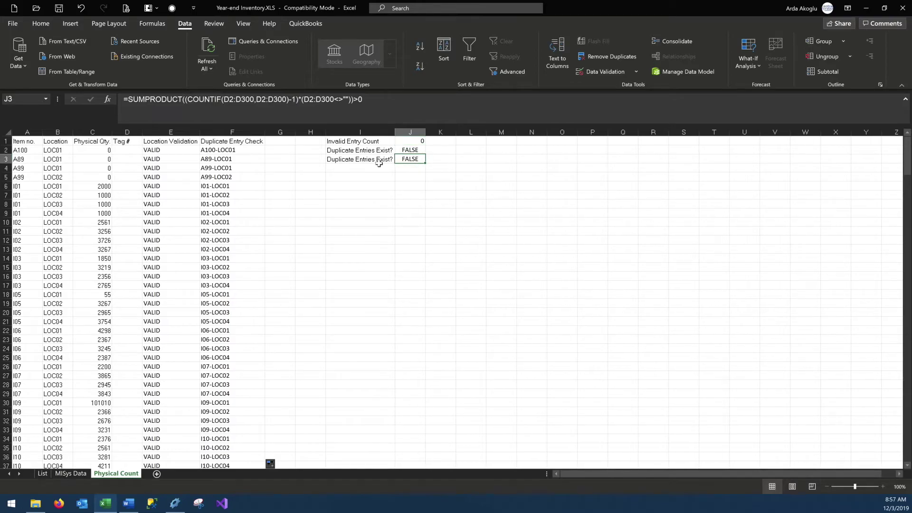
left_click(161, 133)
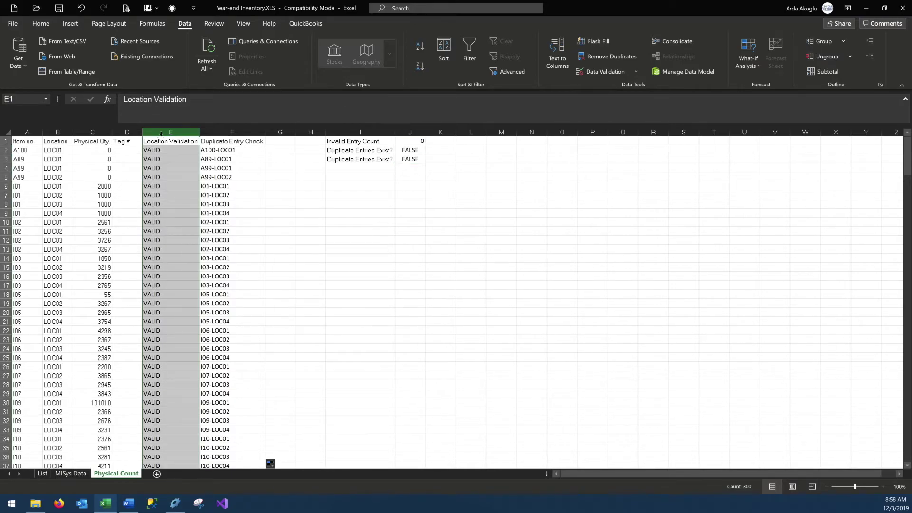
Apply a light red Equal To highlight rule to the Location Validation column
left_click(147, 9)
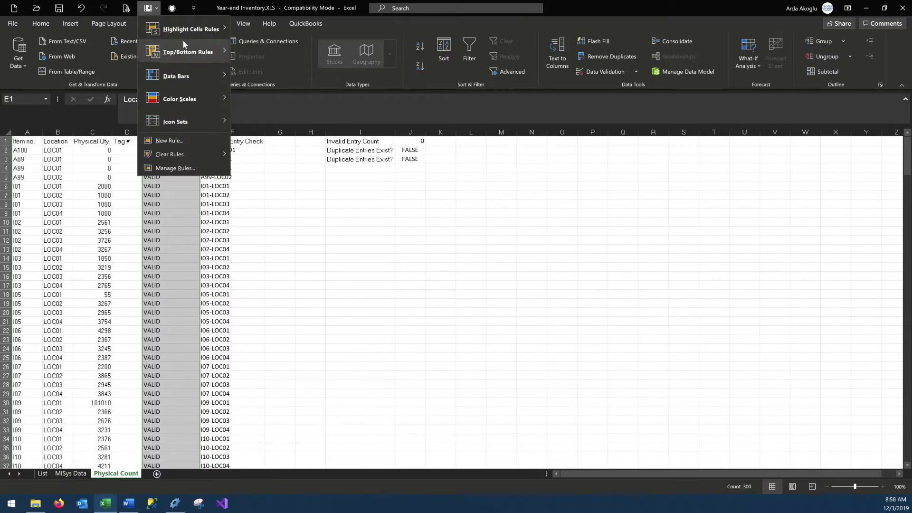
mouse_move(183, 36)
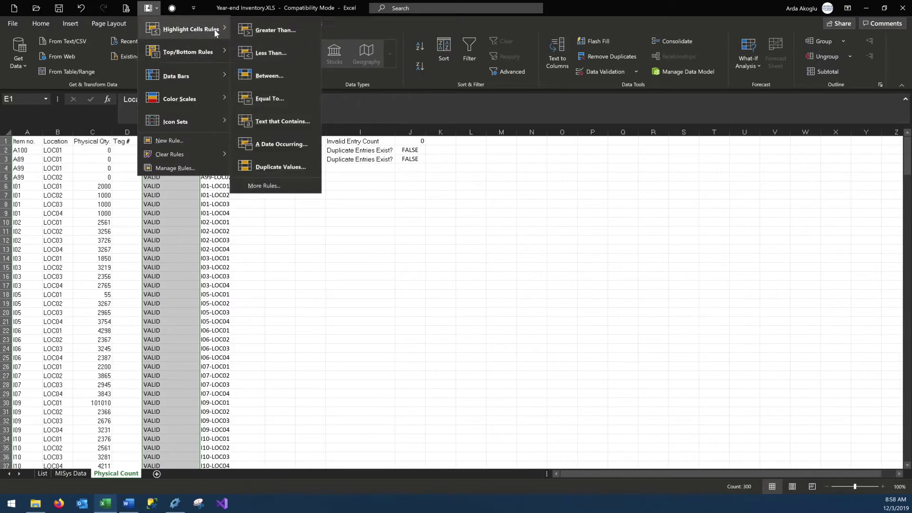
left_click(277, 94)
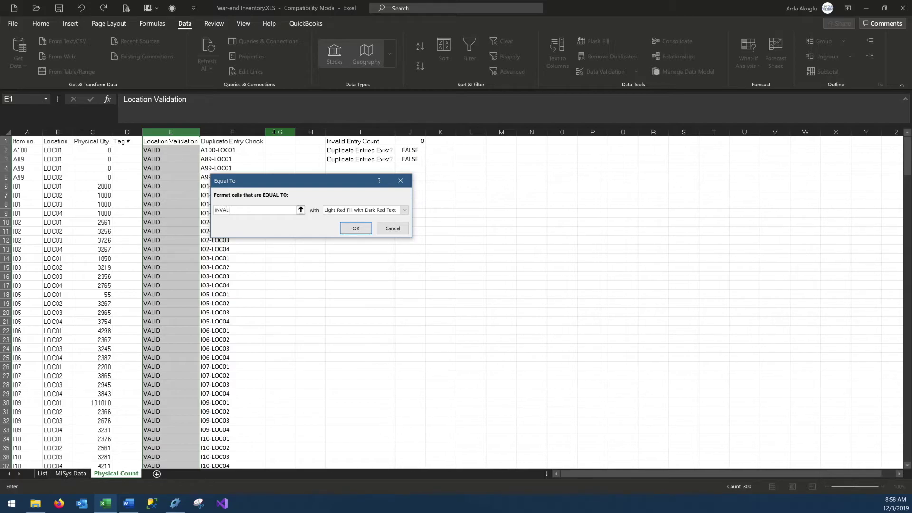
left_click(356, 228)
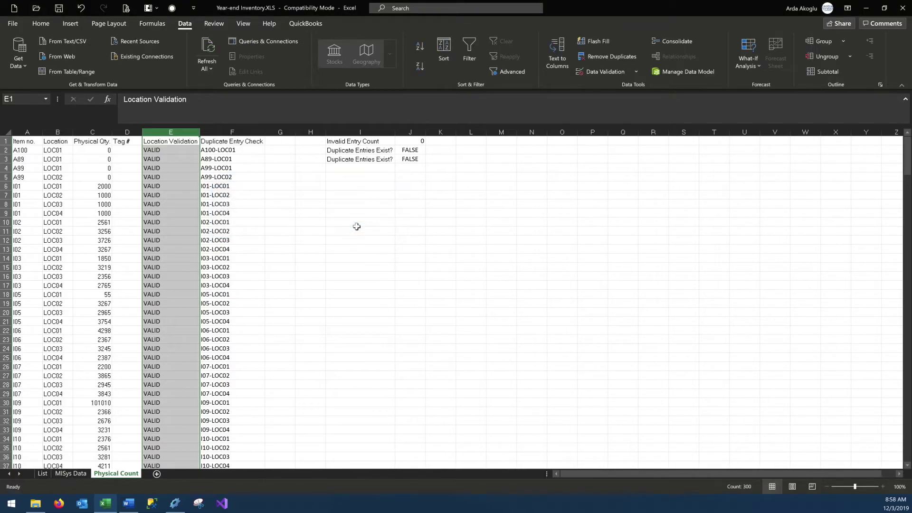
Apply red duplicate-value highlighting to the Duplicate Entry Check column
left_click(239, 133)
left_click(144, 8)
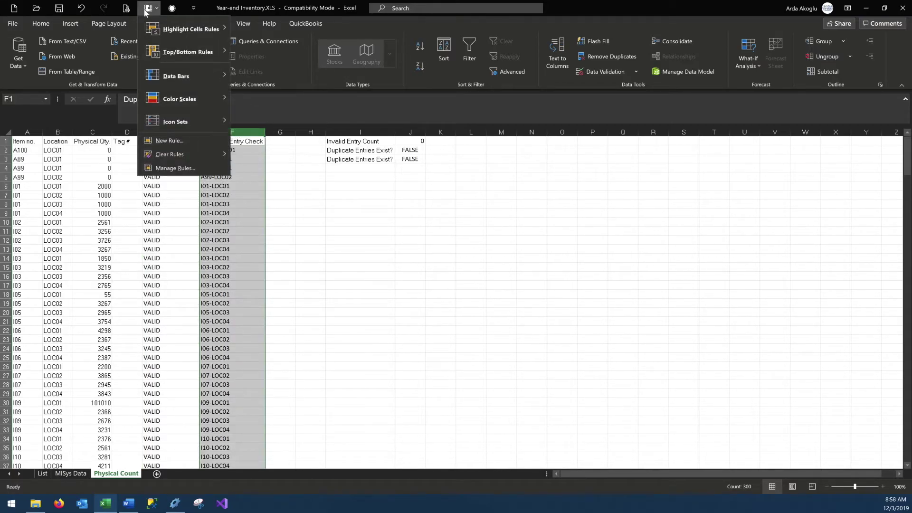
mouse_move(178, 29)
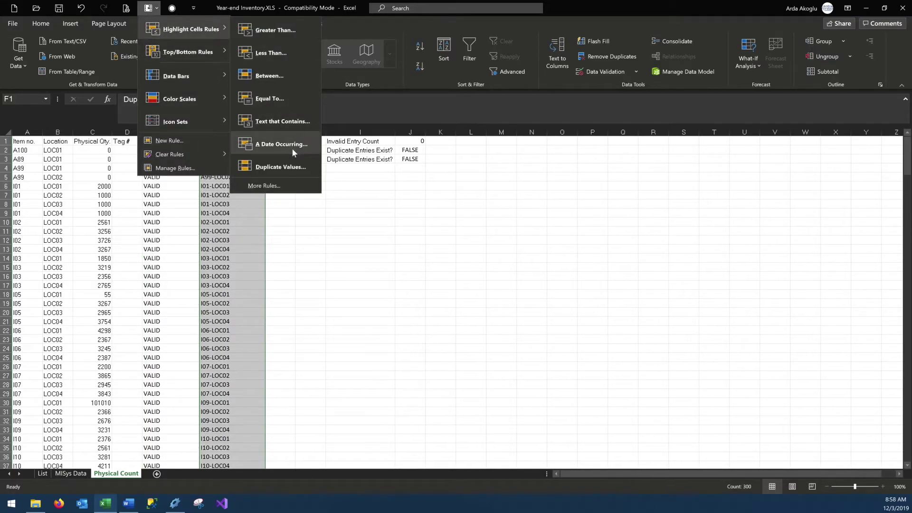
left_click(290, 166)
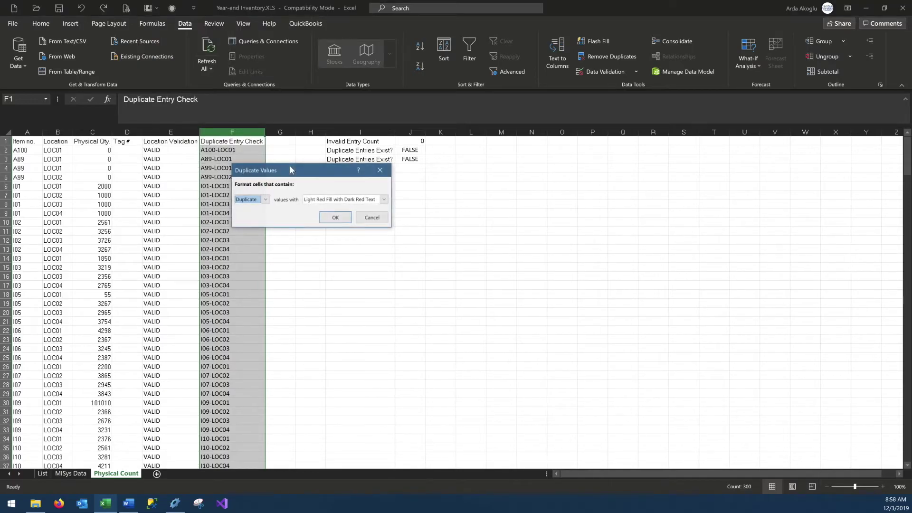
left_click(337, 219)
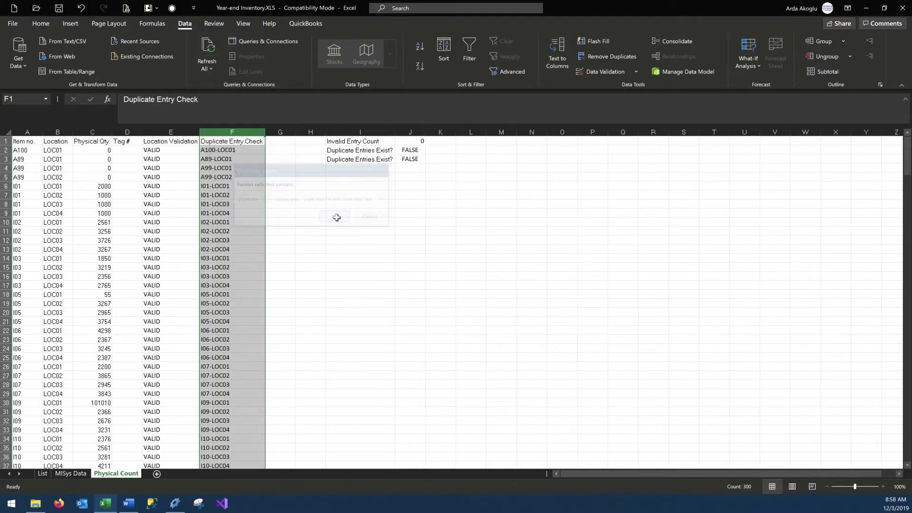
Set up a Greater Than highlight rule on the Invalid Entry Count result in J1
left_click(404, 142)
left_click(150, 8)
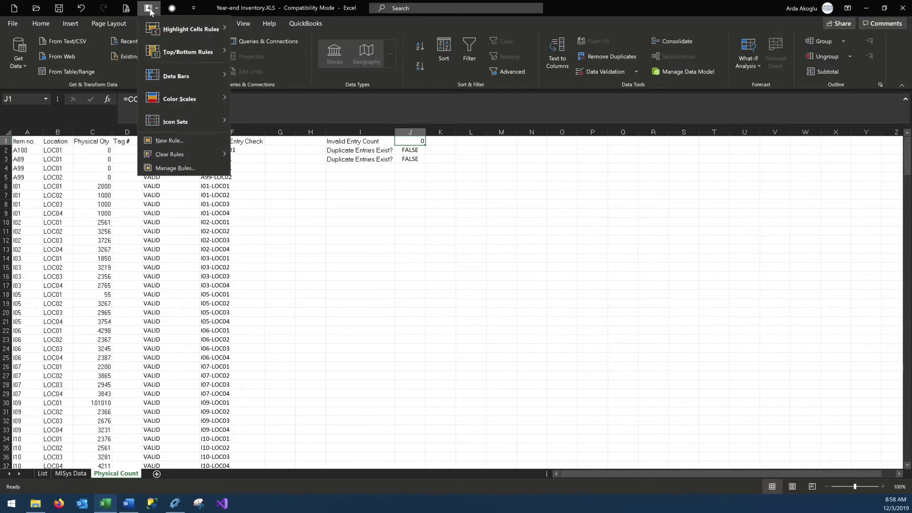
mouse_move(160, 29)
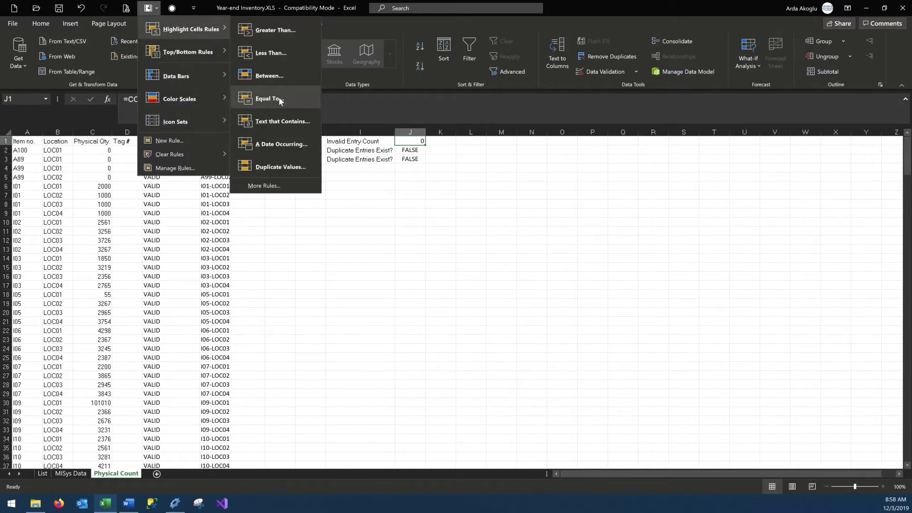
left_click(272, 28)
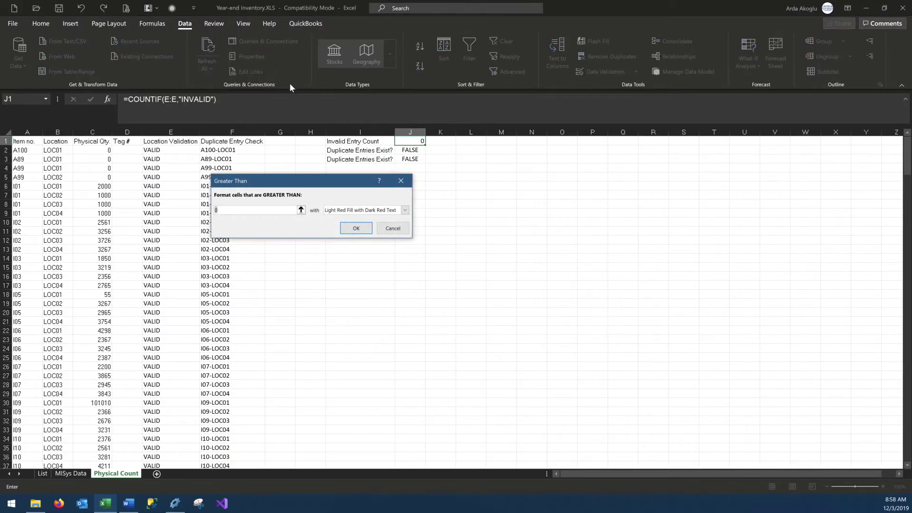
key("BackSpace")
left_click(393, 228)
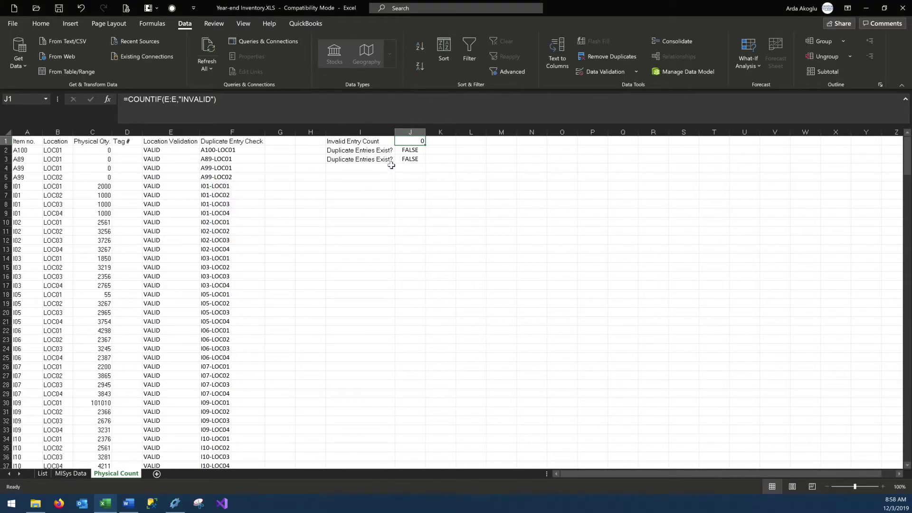
Highlight J2:J3 with Light Red Fill and Dark Red Text when equal to TRUE
left_click_drag(405, 149, 407, 154)
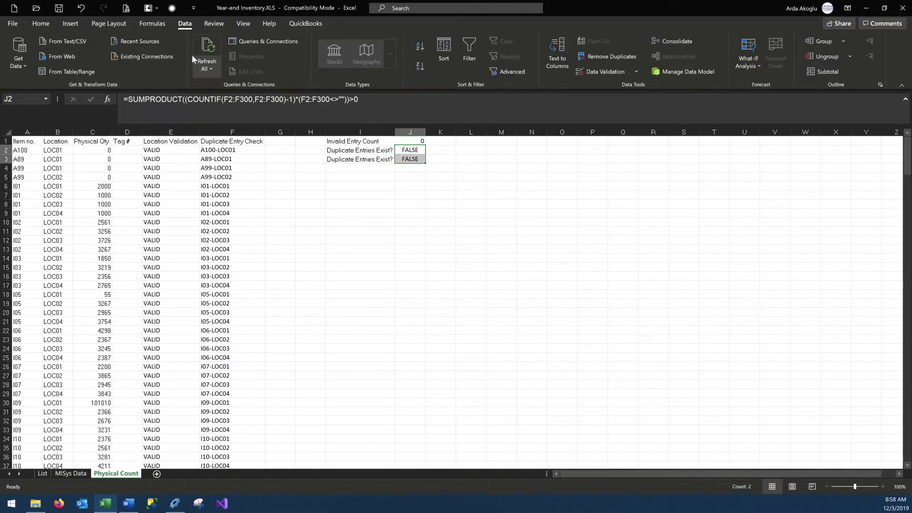
left_click(150, 8)
mouse_move(161, 32)
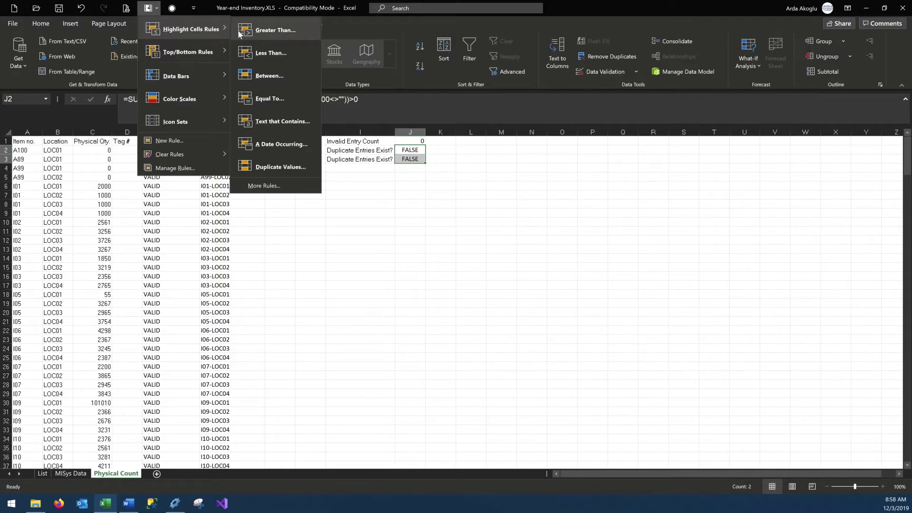
left_click(277, 99)
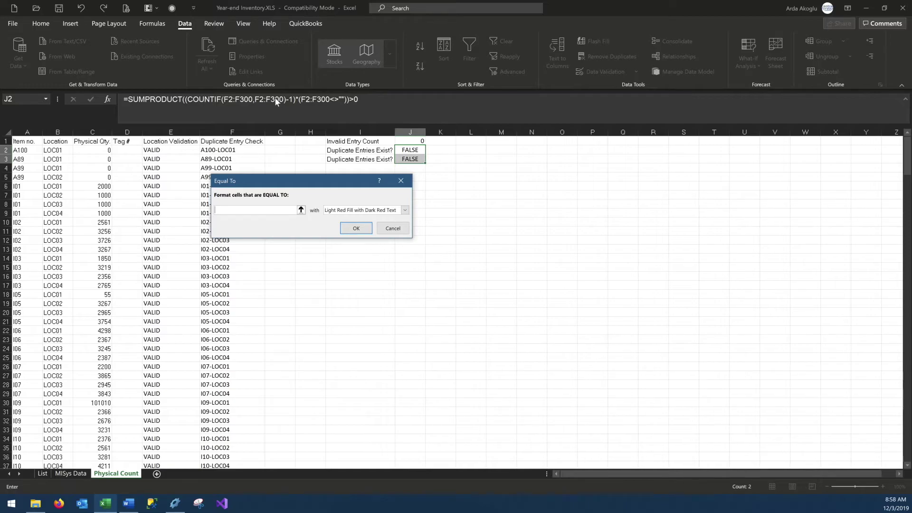
type("TRUE")
left_click(357, 229)
left_click(368, 247)
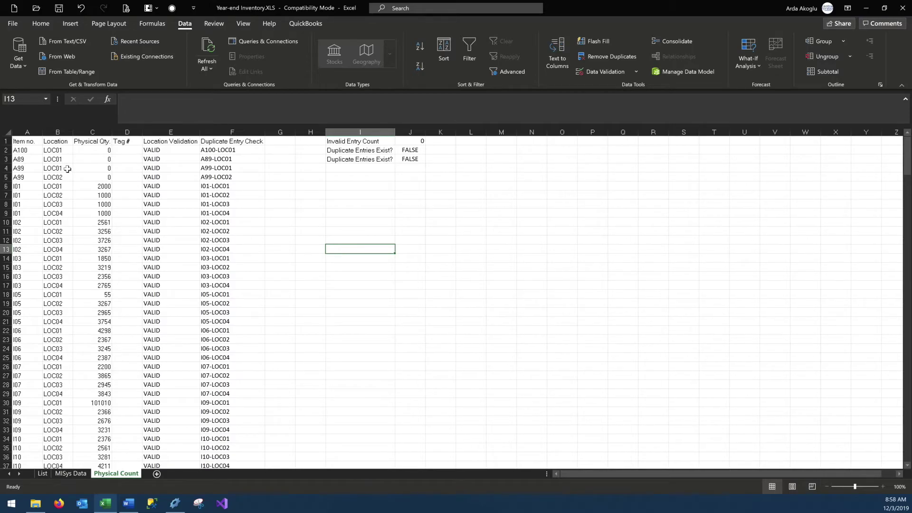
Set B2 to the invalid location LOC02 and B7 to LOC01, duplicating an I01 entry
left_click(66, 150)
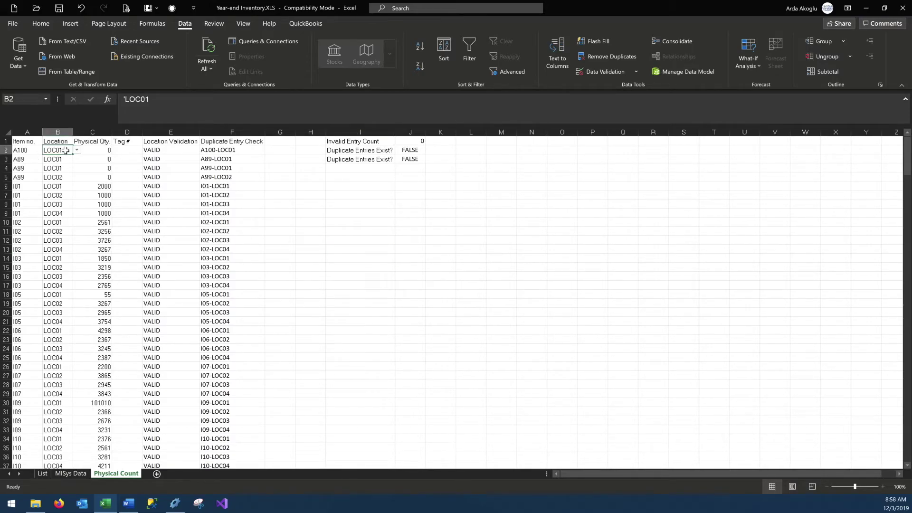
left_click(77, 151)
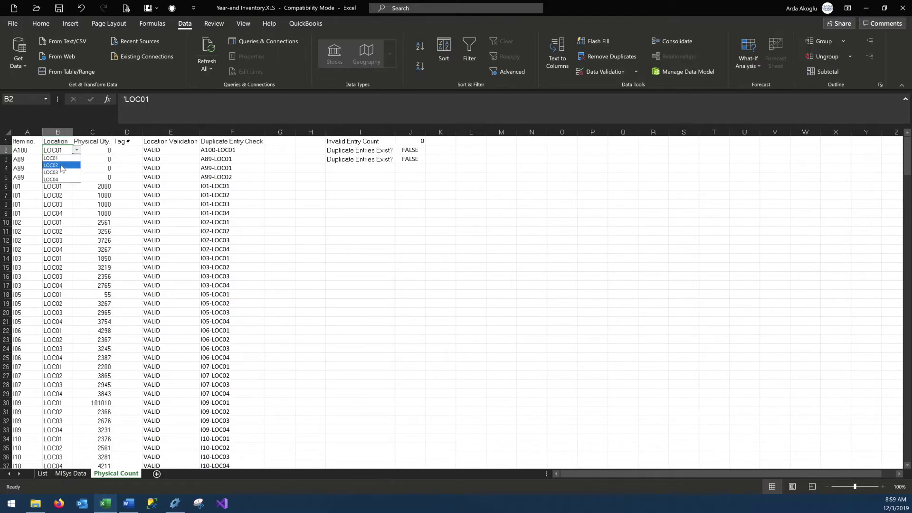
left_click(60, 165)
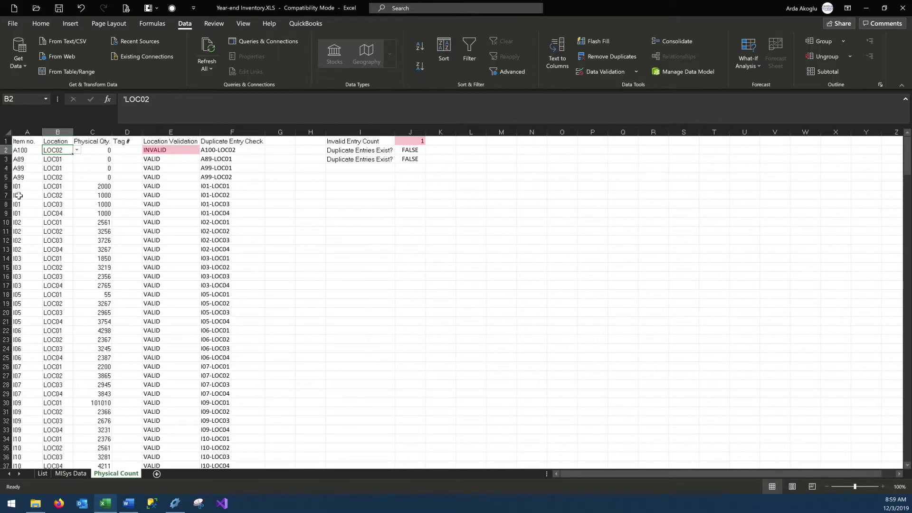
left_click(62, 197)
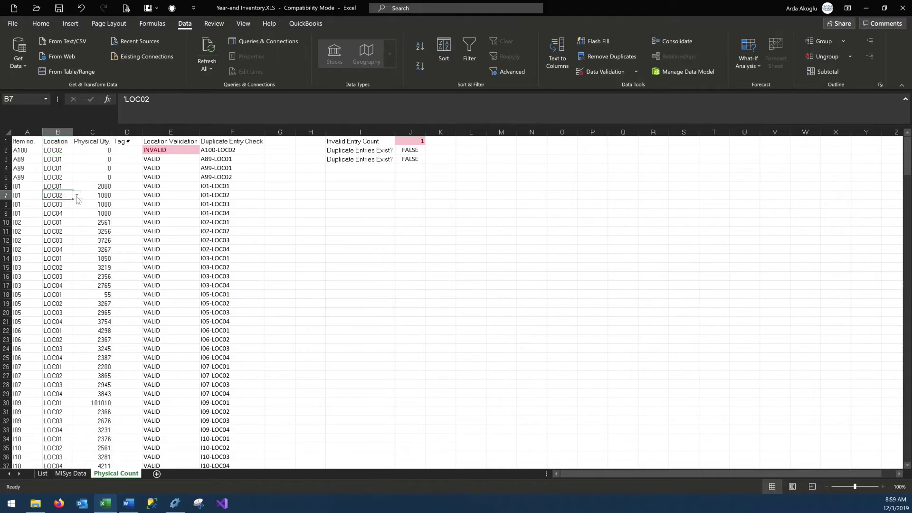
left_click(77, 195)
left_click(71, 204)
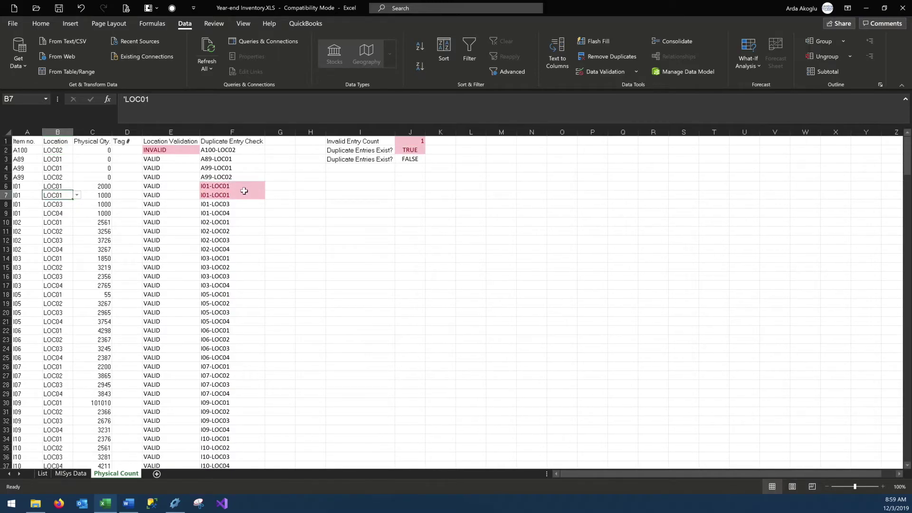
left_click(411, 151)
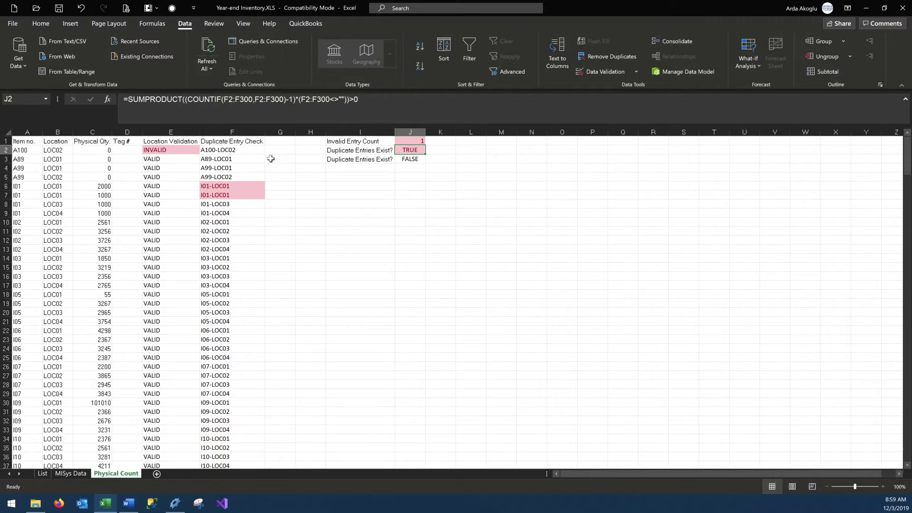
Enter the duplicate tag number 123 in both D2 and D3
left_click(126, 151)
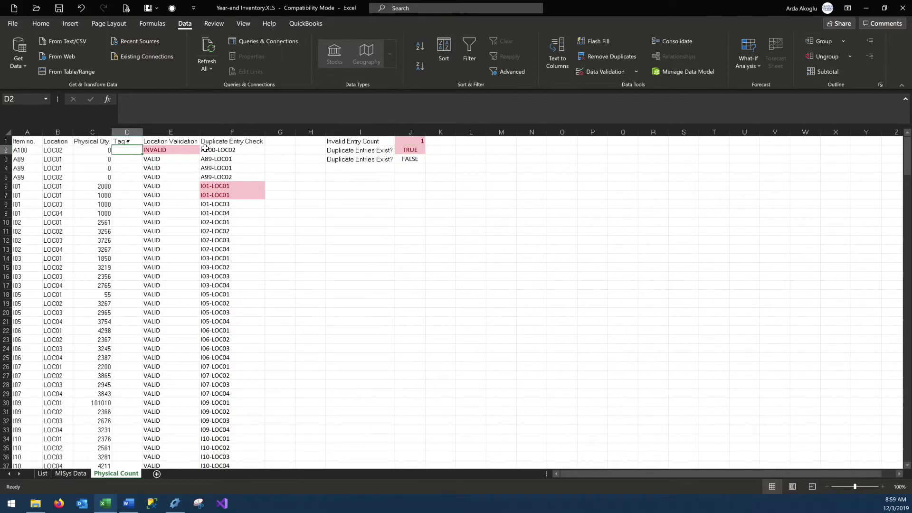
type("123")
key("Return")
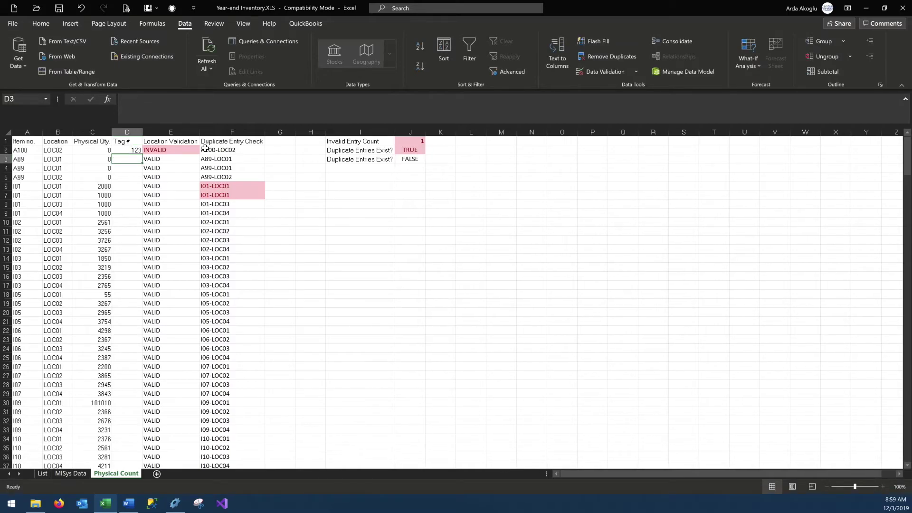
type("123")
key("Return")
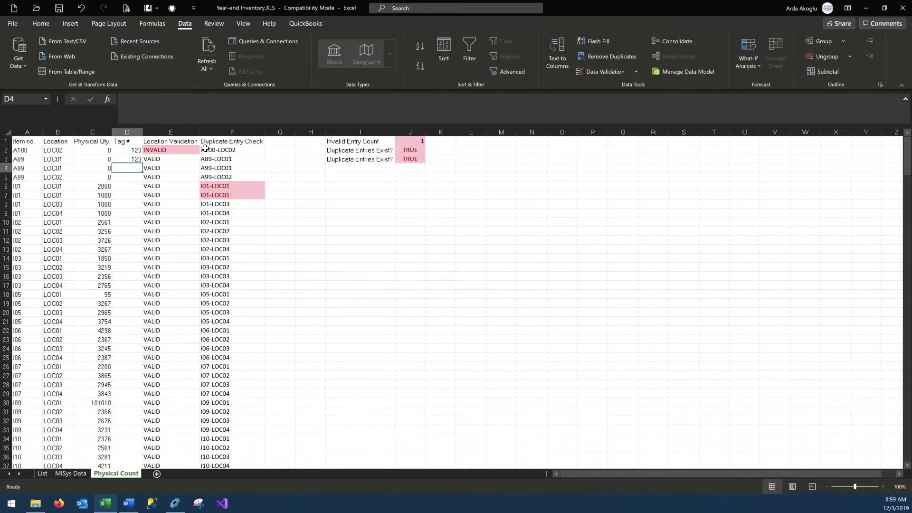
scroll(214, 144, "down", 1)
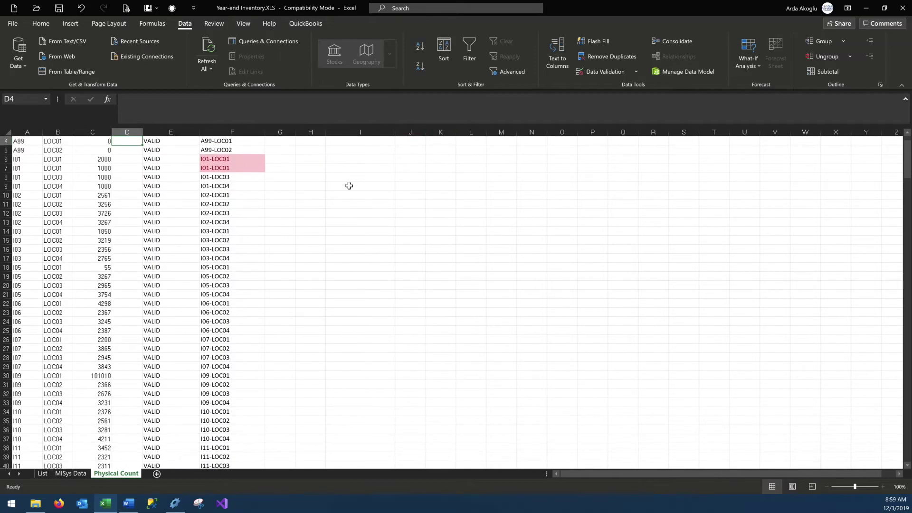
scroll(351, 186, "up", 1)
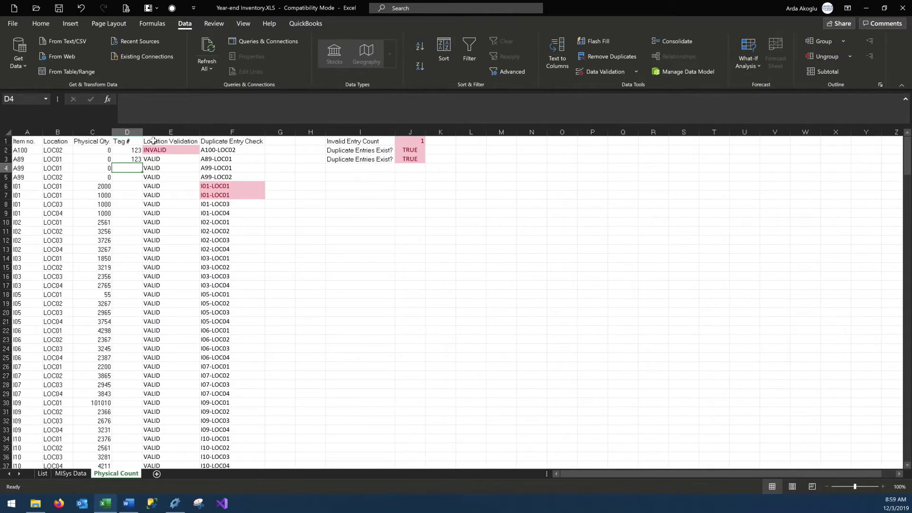
left_click(126, 132)
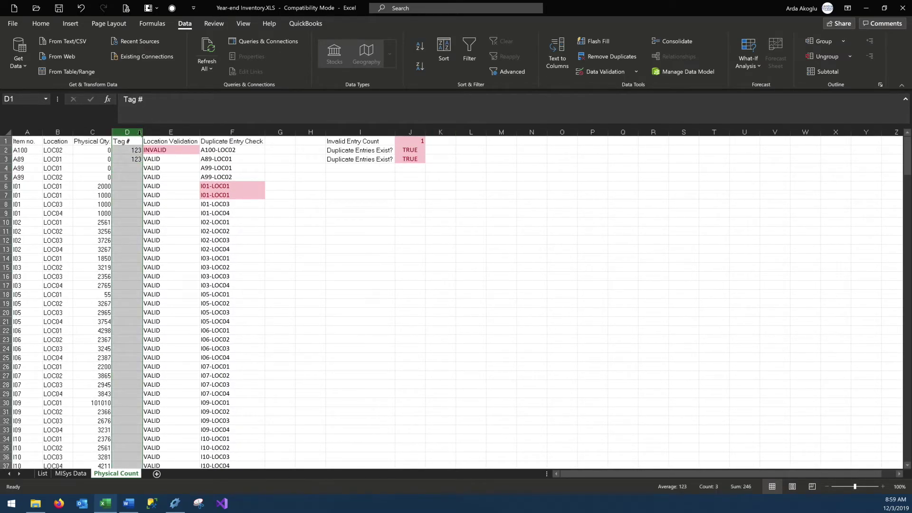
Highlight duplicate Tag # values in column D with the default light red fill, then select D3
left_click(149, 8)
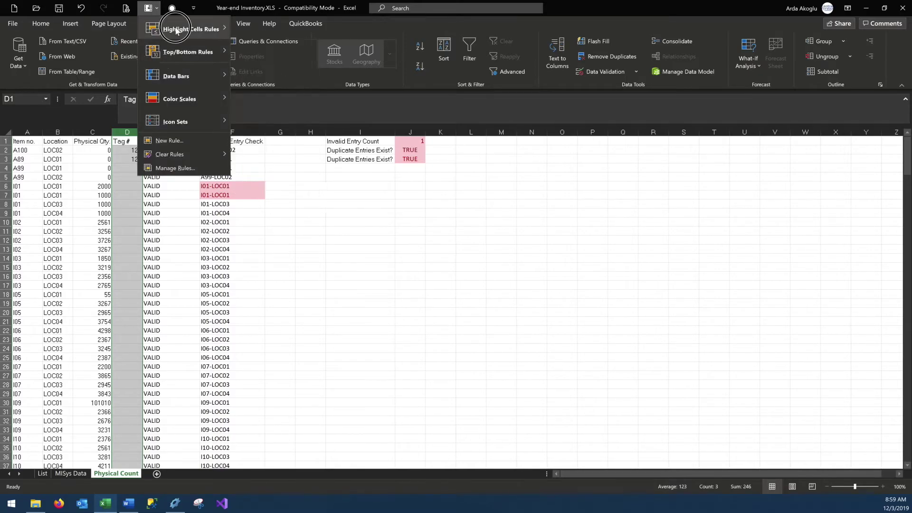
mouse_move(181, 29)
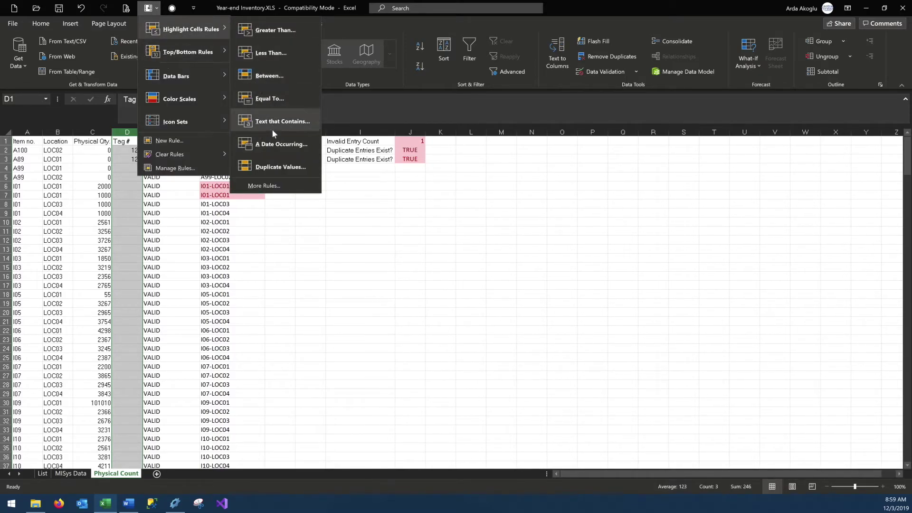
left_click(279, 167)
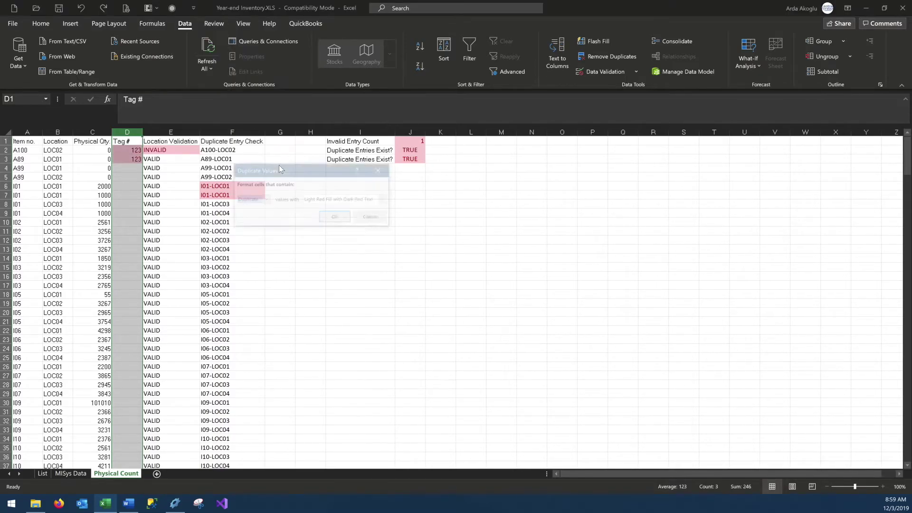
left_click(334, 217)
left_click(333, 234)
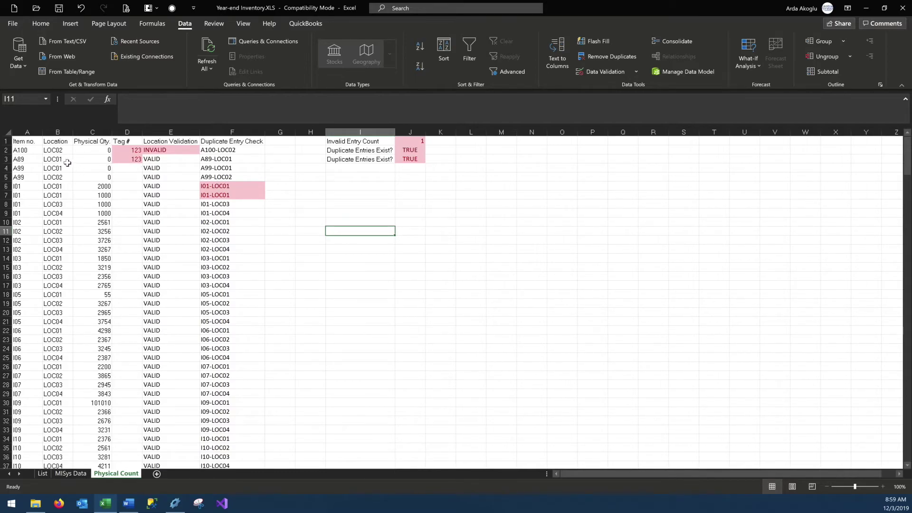
left_click(123, 159)
Restore tag 124 in D3, location LOC01 in B2 and LOC02 in B7
type("124")
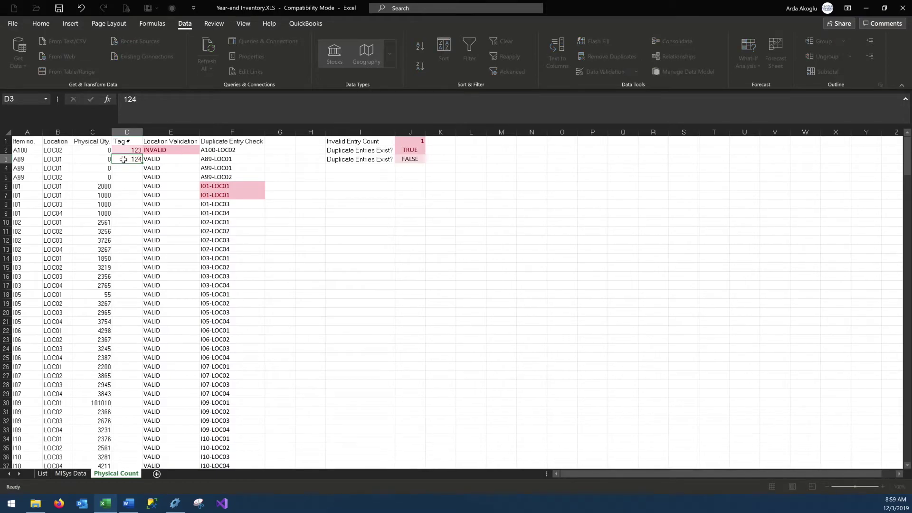
key("Return")
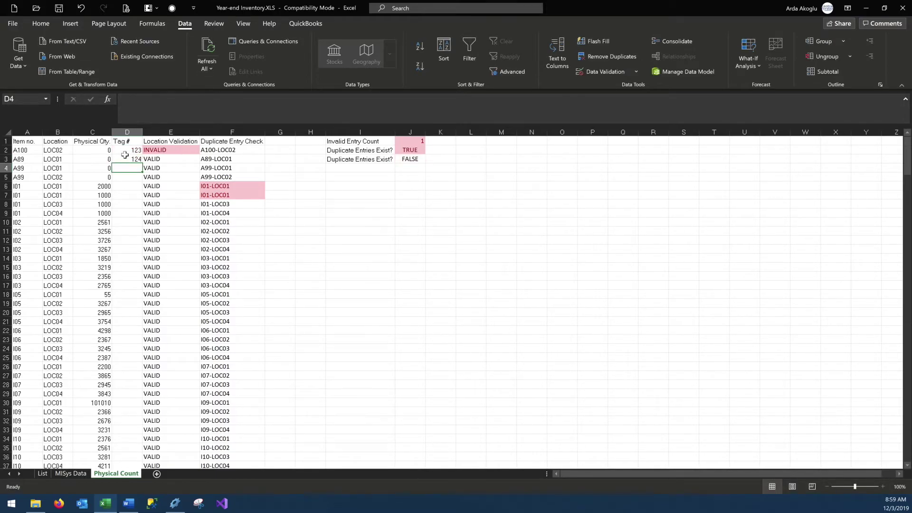
left_click(66, 151)
left_click(76, 151)
left_click(59, 159)
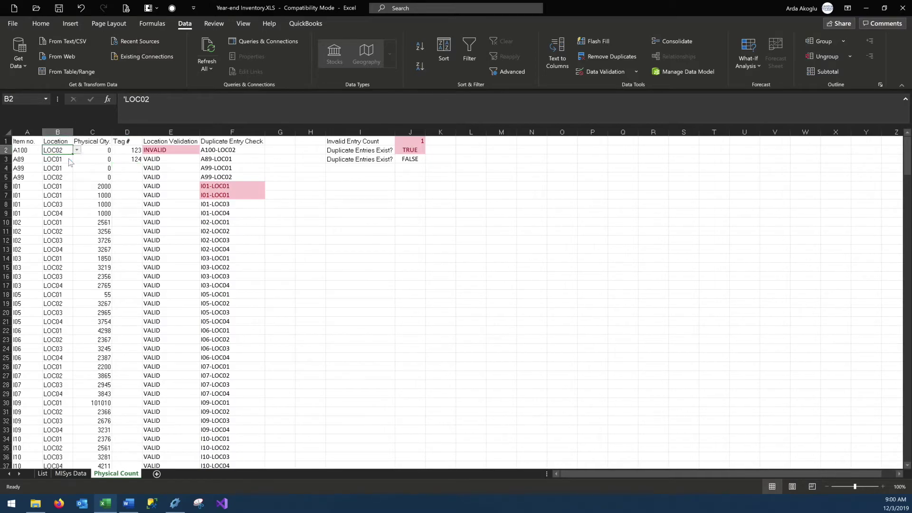
left_click(68, 195)
left_click(77, 195)
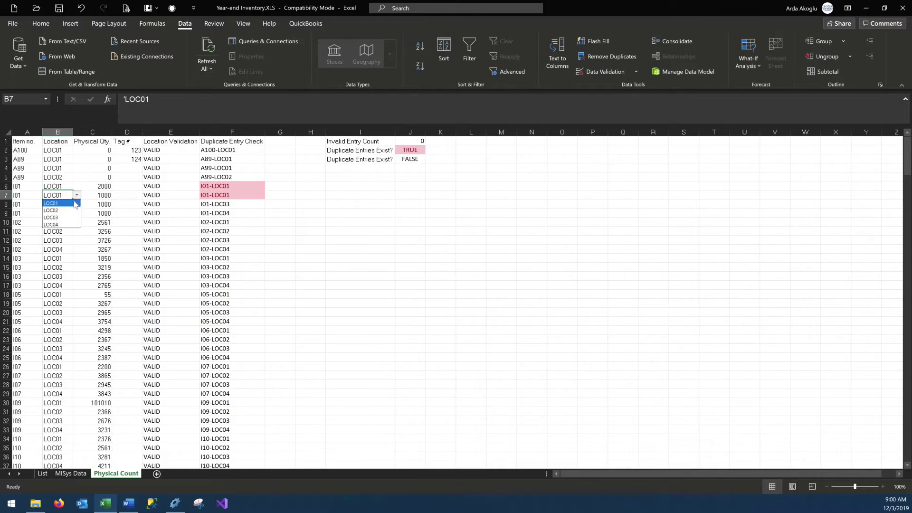
left_click(60, 213)
left_click(476, 242)
Enter I01's physical counts of 1966 in C6 and 1100 in C7
scroll(476, 242, "down", 2)
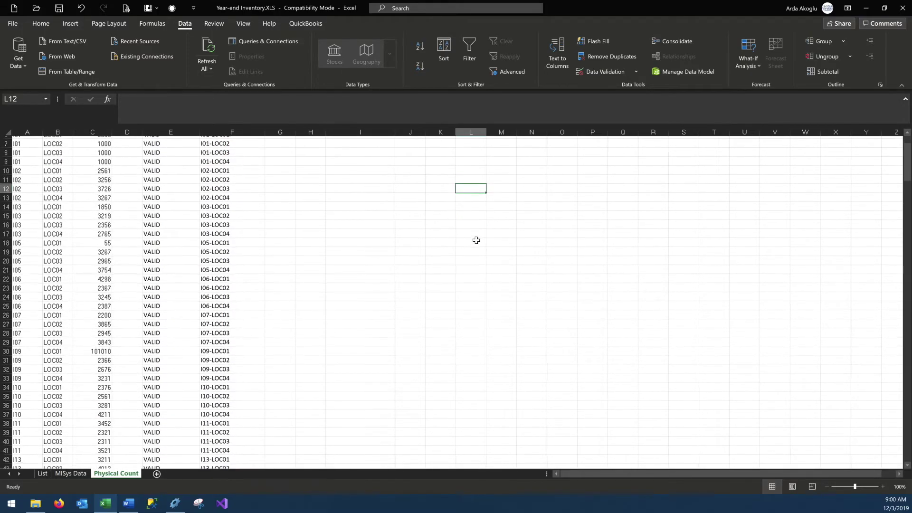
scroll(476, 243, "up", 2)
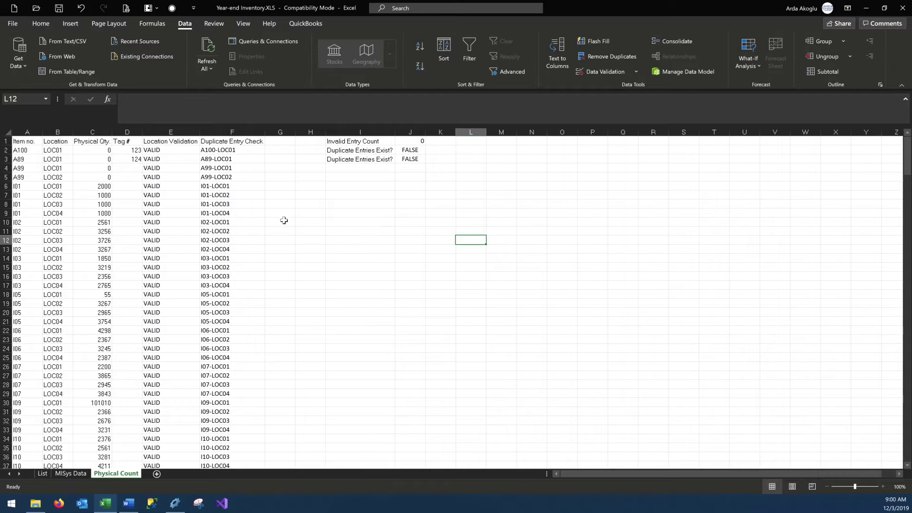
left_click(98, 187)
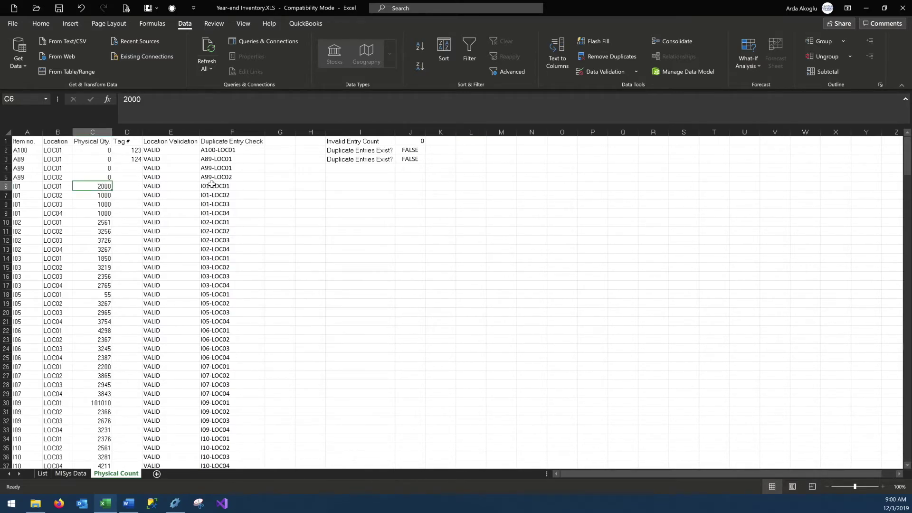
type("1966")
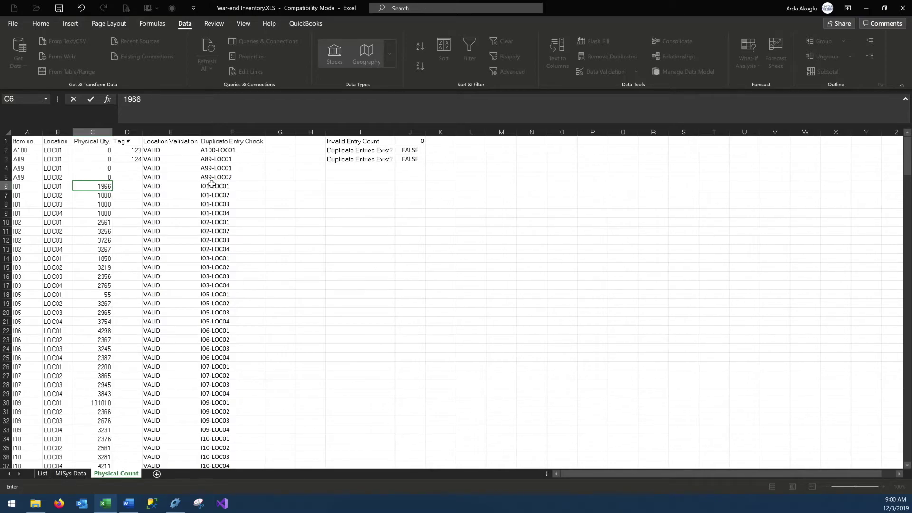
key("Return")
type("1100")
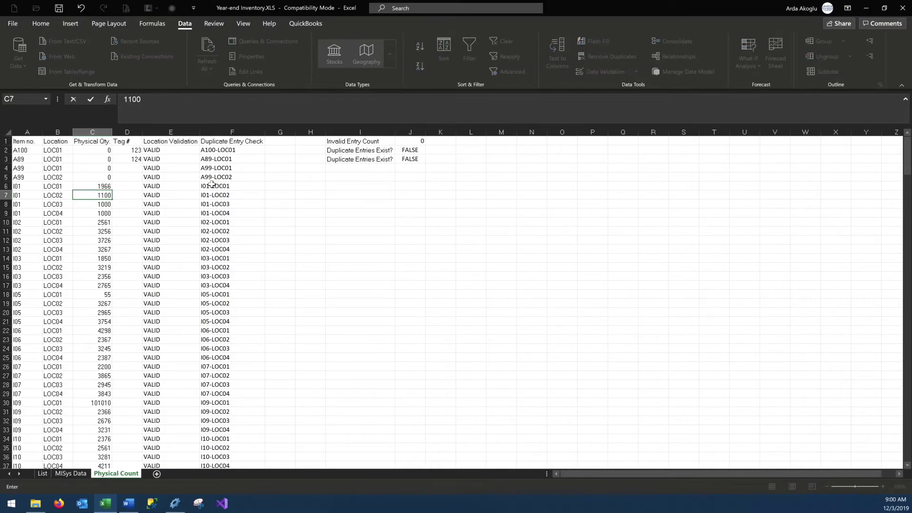
key("Return")
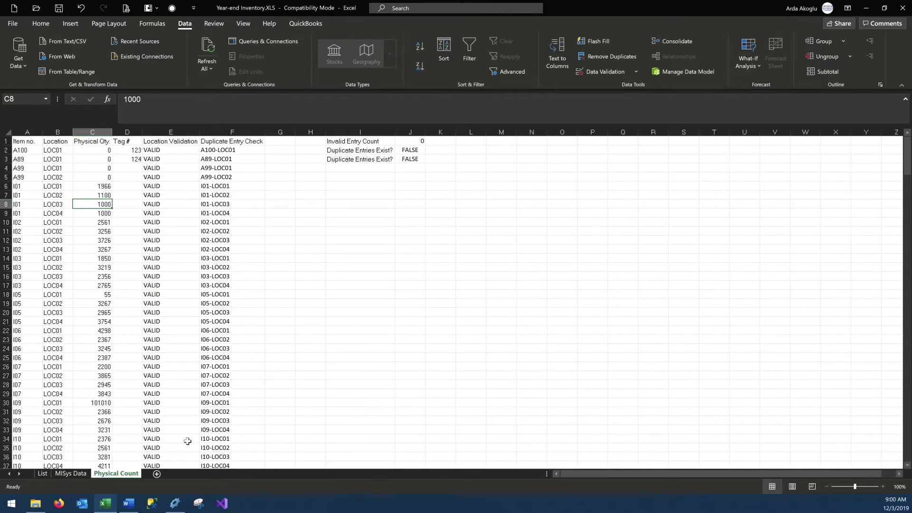
Add a new worksheet named Comparison
left_click(156, 474)
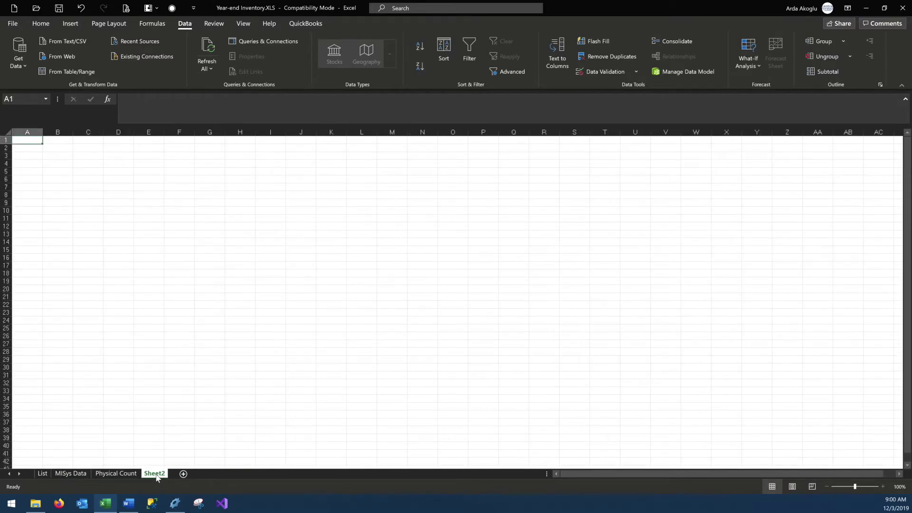
type("C")
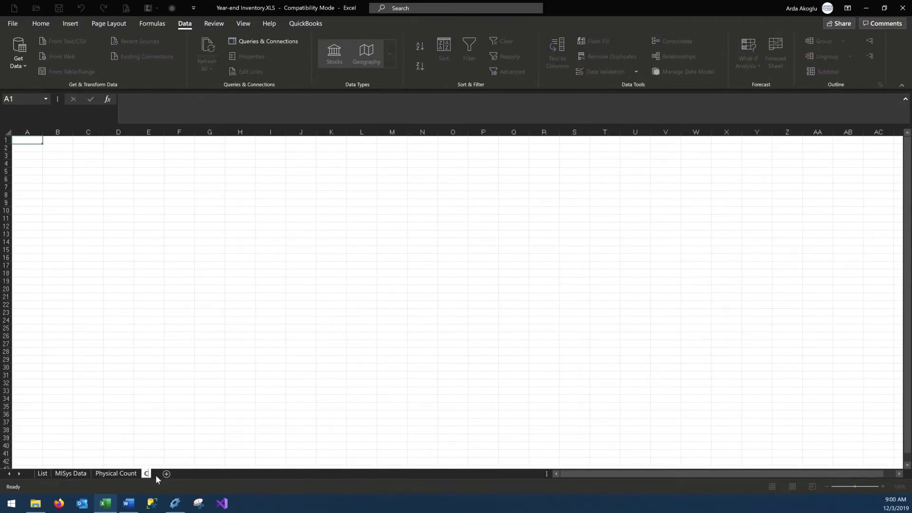
type("omparison")
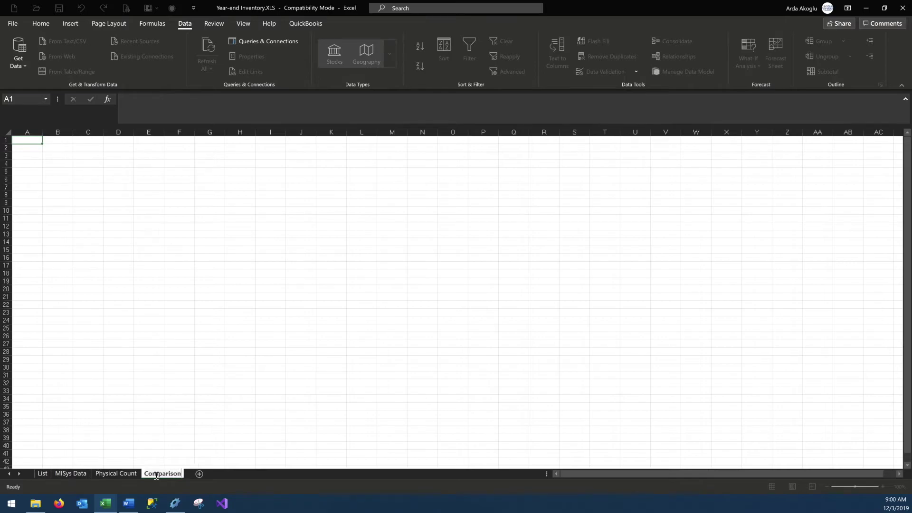
key("Return")
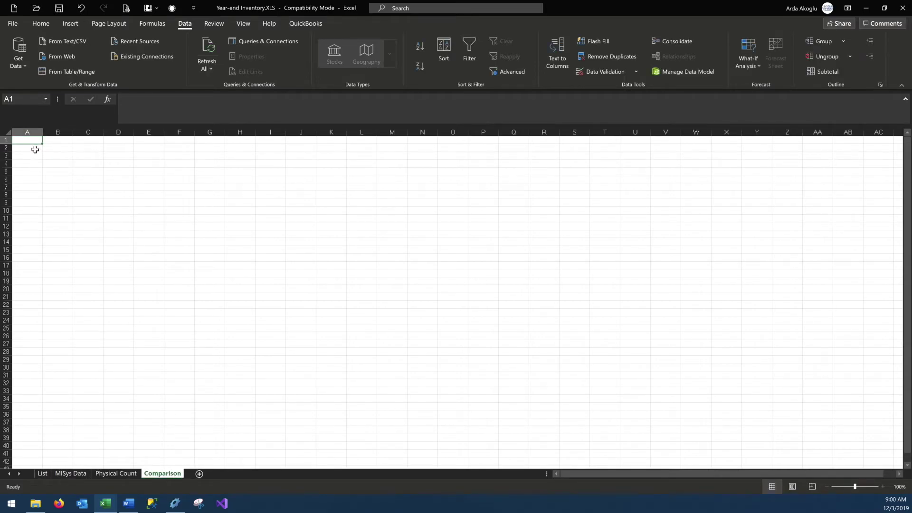
Link A1 to MISys Data!A1 and fill the link across to C and down to row 314
type("=")
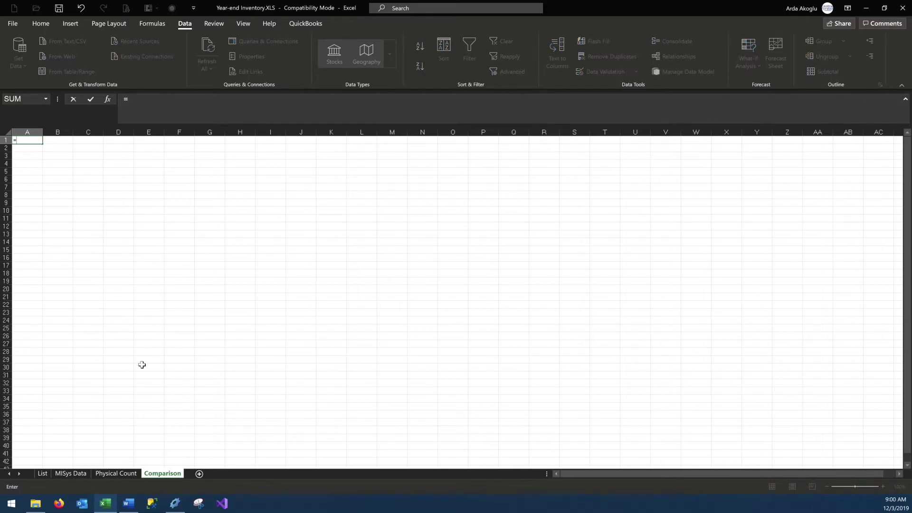
left_click(66, 474)
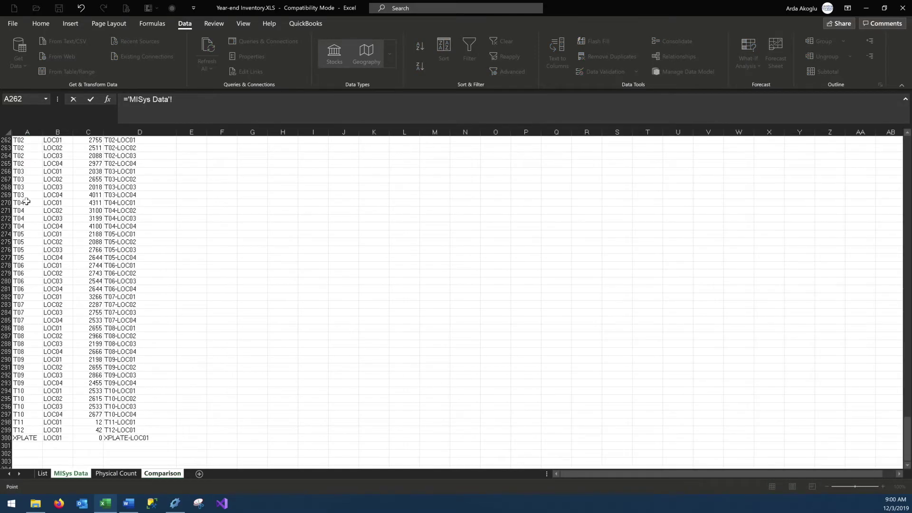
scroll(38, 191, "up", 20)
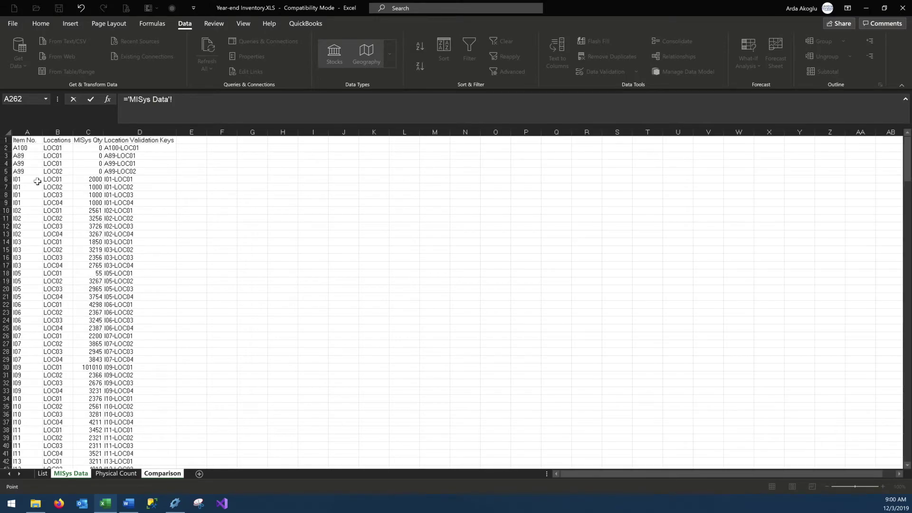
left_click(32, 143)
key("Return")
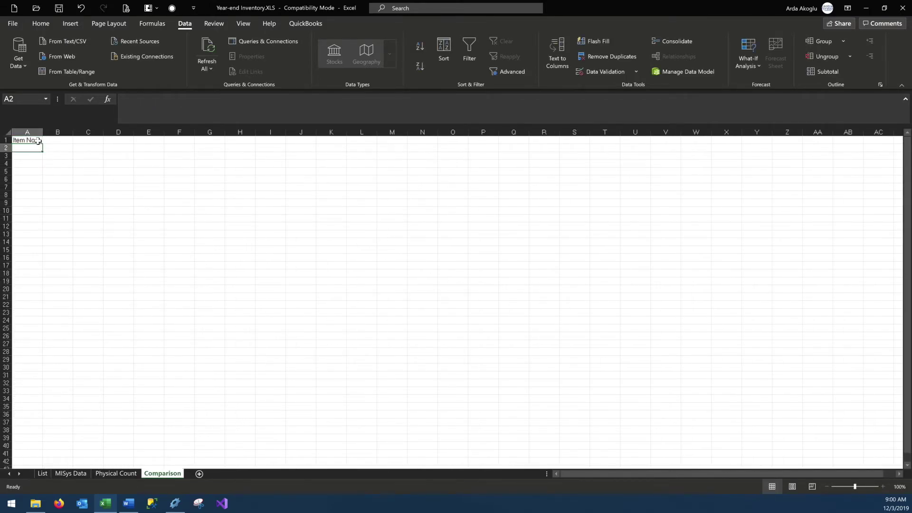
left_click(40, 141)
left_click_drag(41, 143, 90, 142)
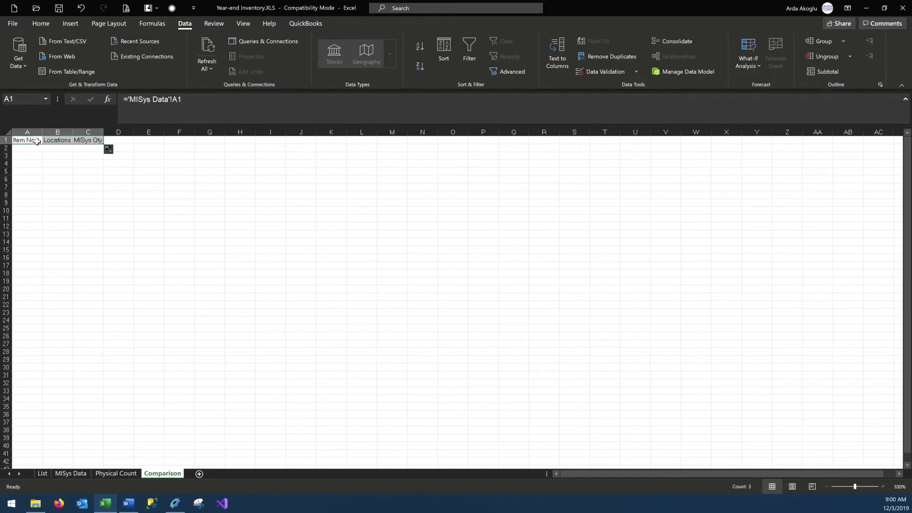
left_click(104, 144)
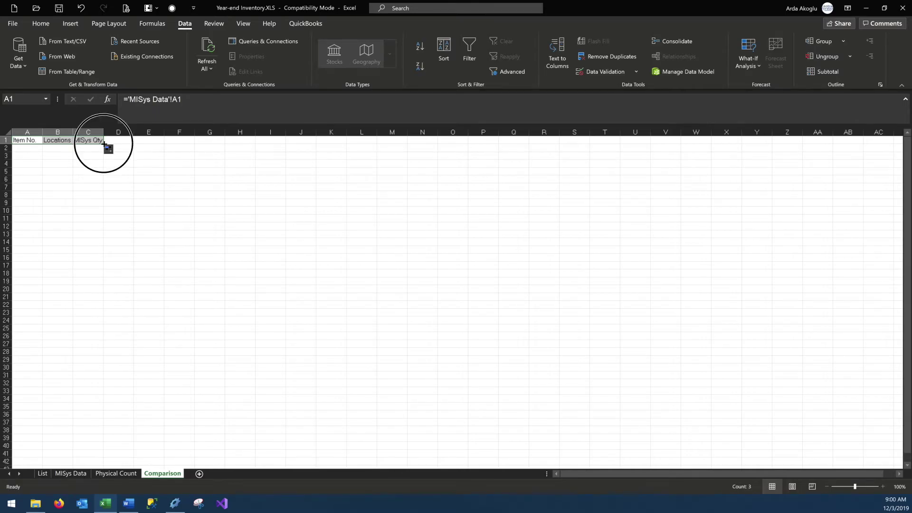
left_click_drag(104, 144, 96, 350)
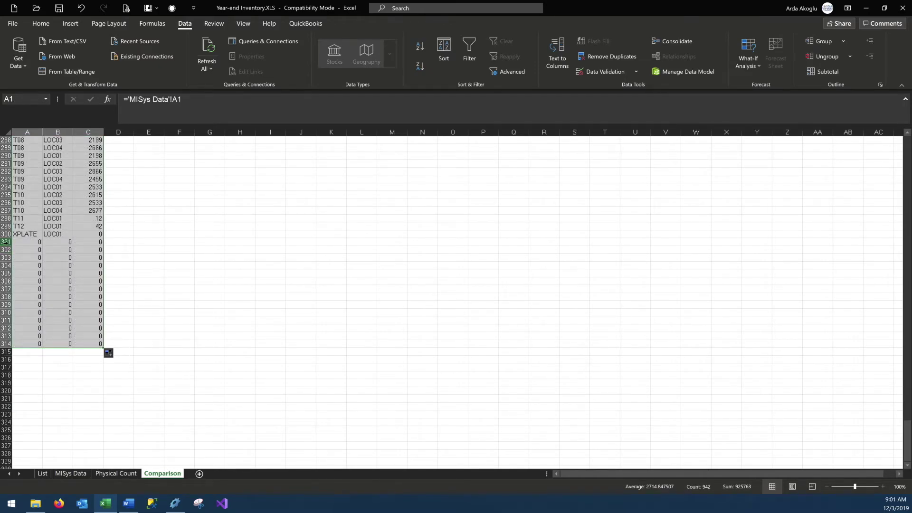
Delete the surplus zero-filled rows 301–314
left_click_drag(6, 242, 21, 344)
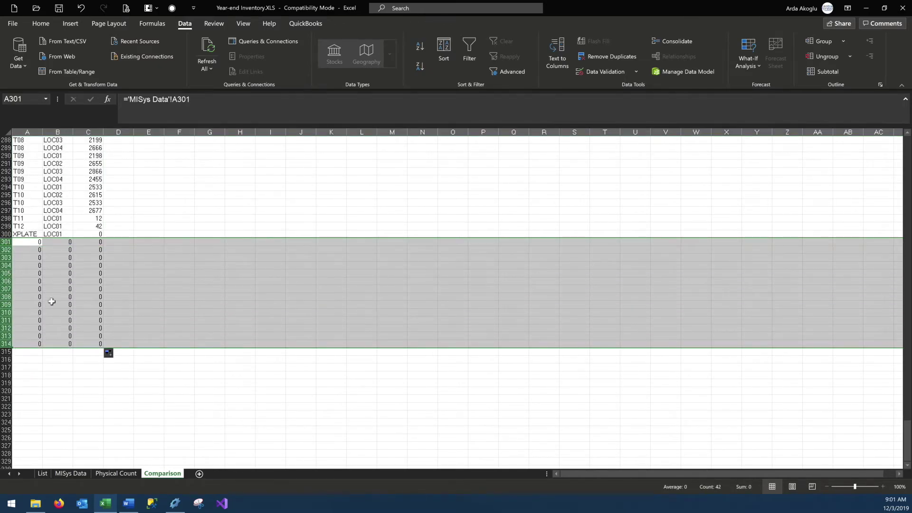
right_click(57, 300)
left_click(101, 391)
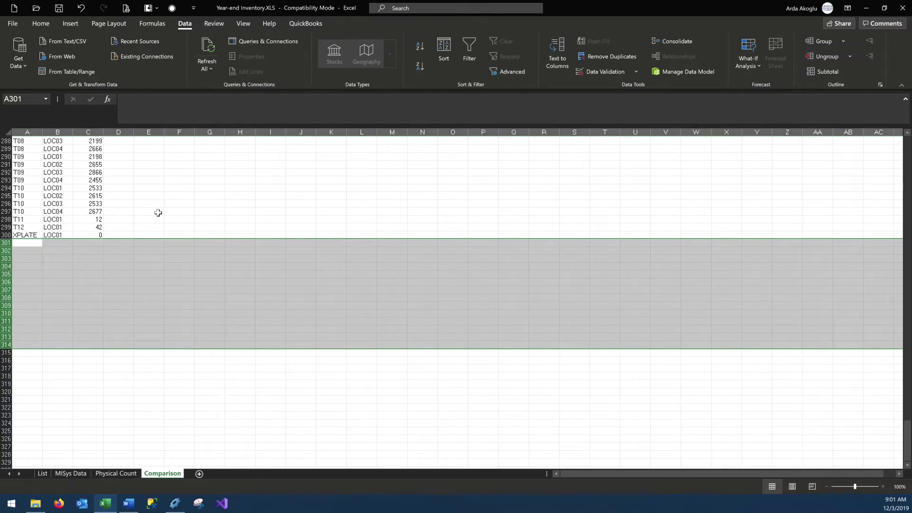
scroll(158, 212, "up", 20)
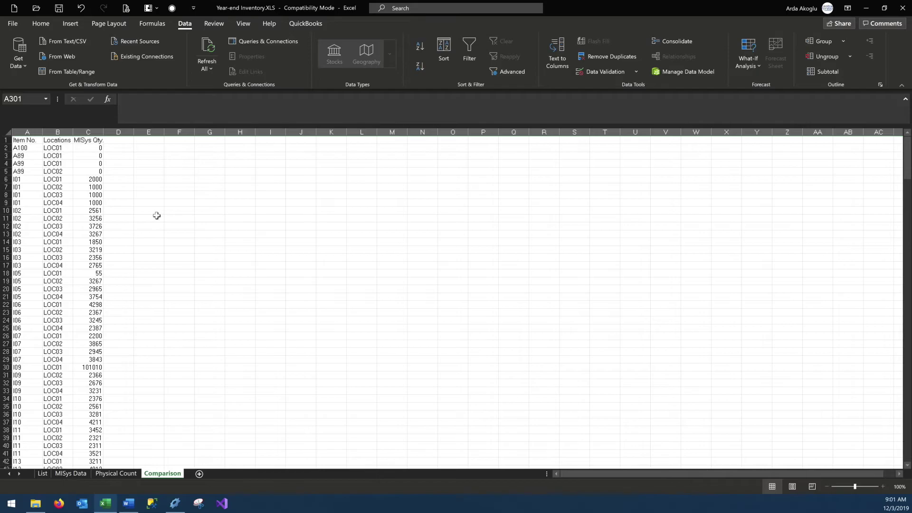
Add a 'Physical Qty' header in D1 and autofit column D
left_click(115, 143)
type("Physical")
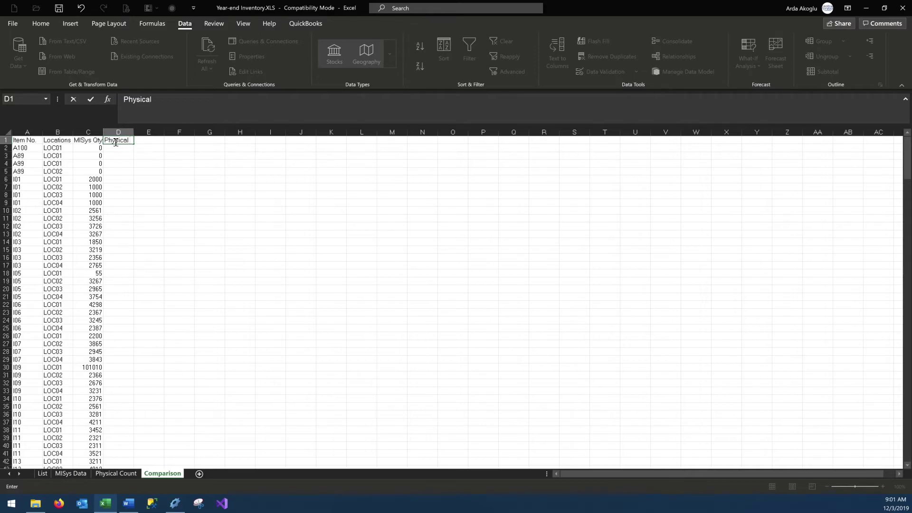
type(" Qty")
key("Return")
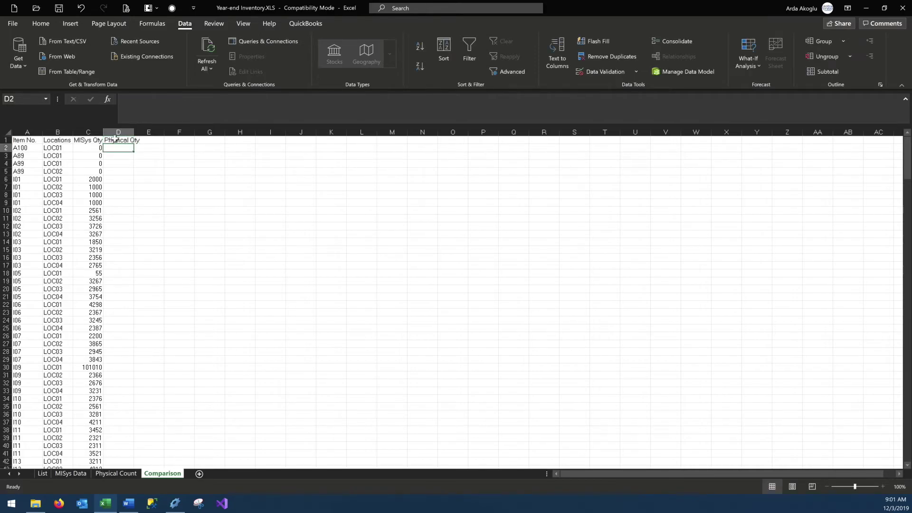
double_click(134, 132)
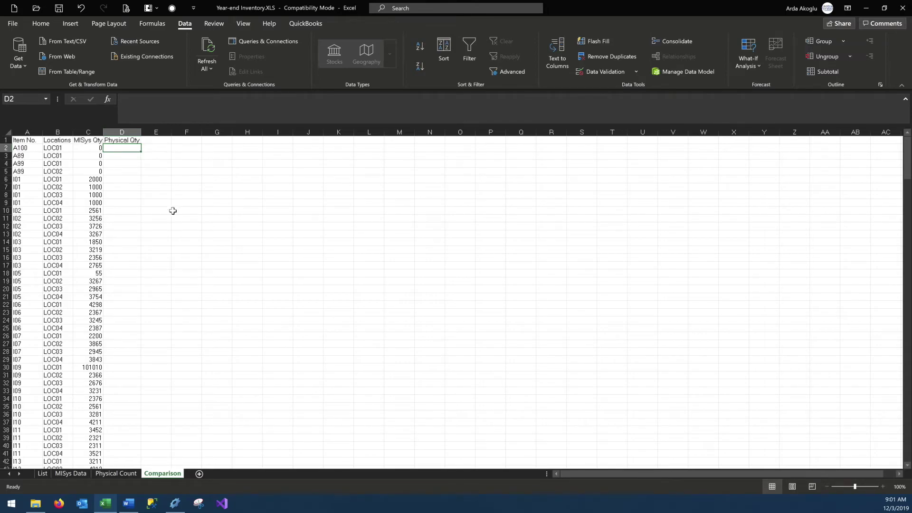
left_click(24, 147)
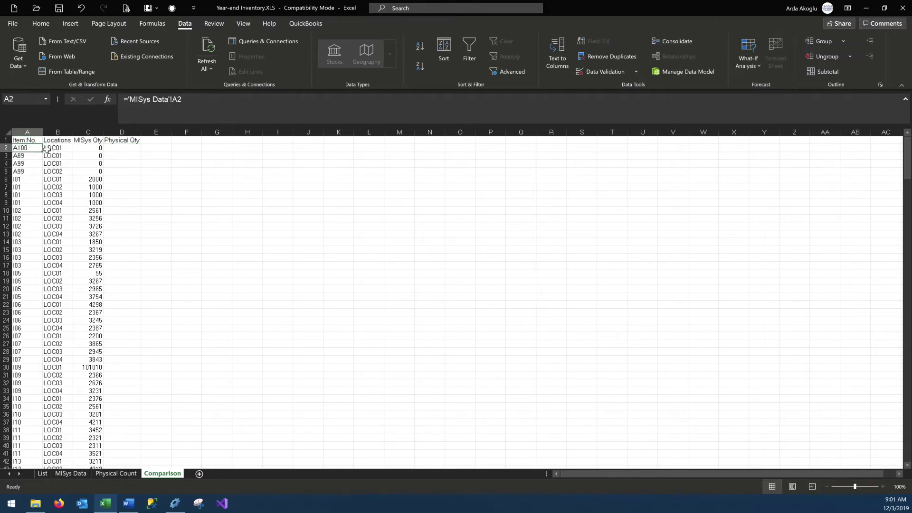
left_click(48, 149)
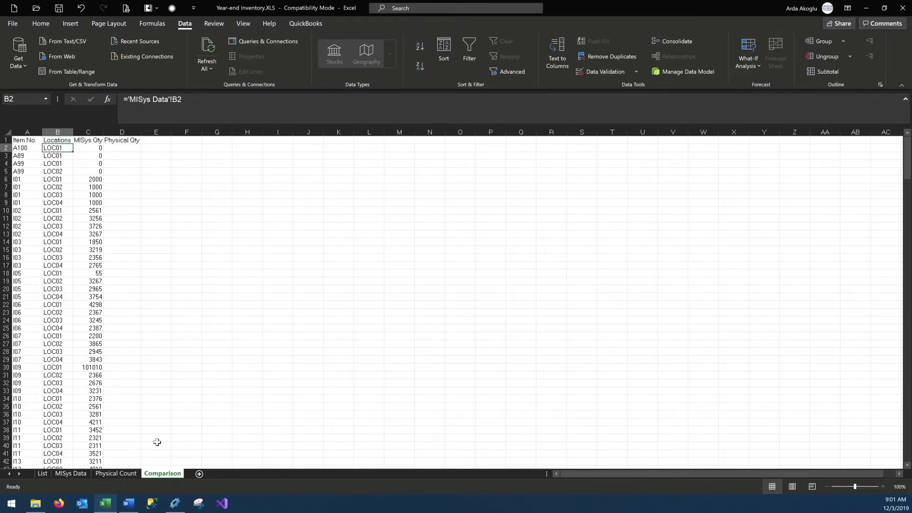
Paste the prepared SUMIFS formula from Word into D2
left_click(117, 475)
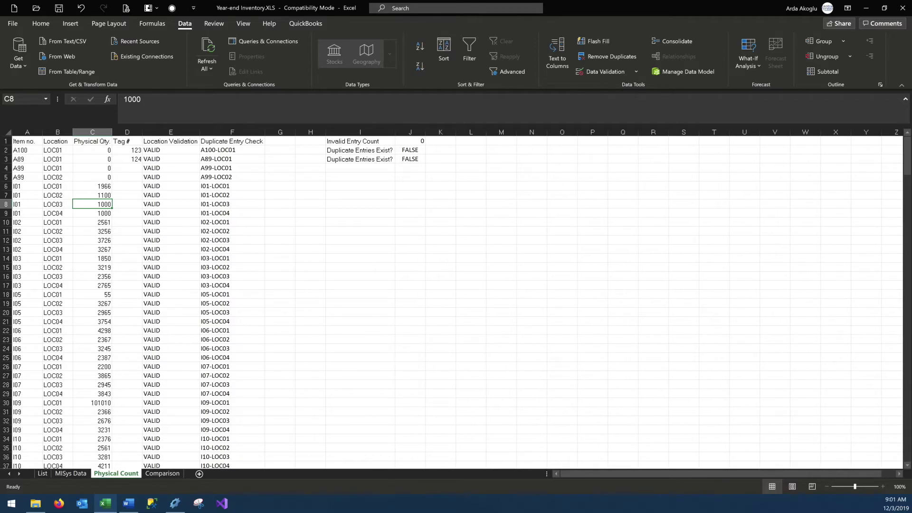
left_click(128, 503)
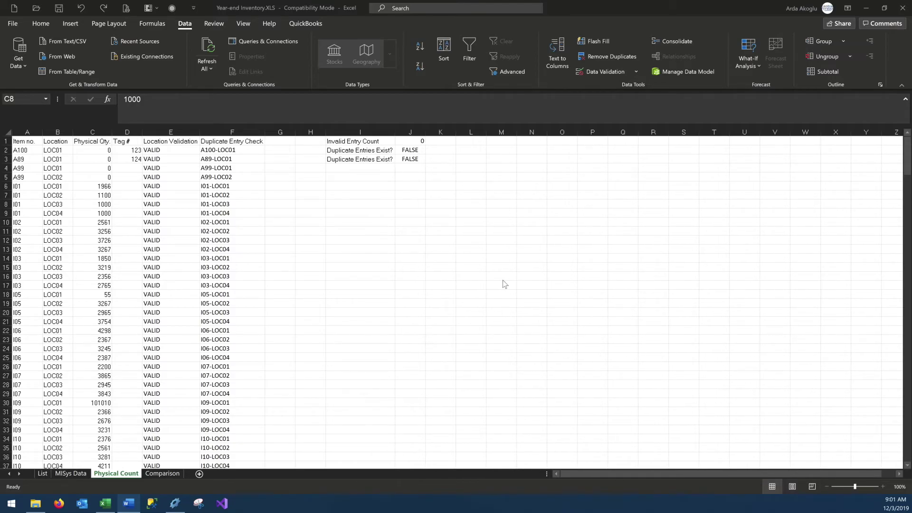
left_click(174, 476)
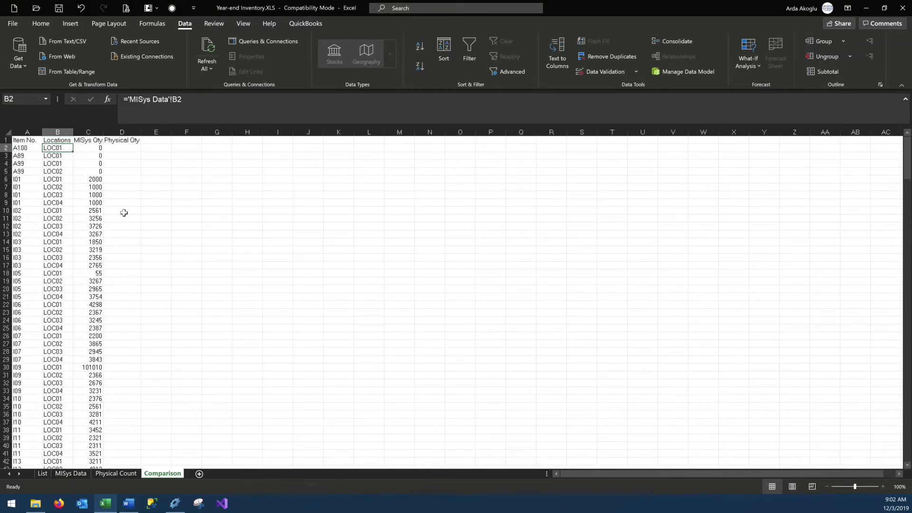
left_click(121, 149)
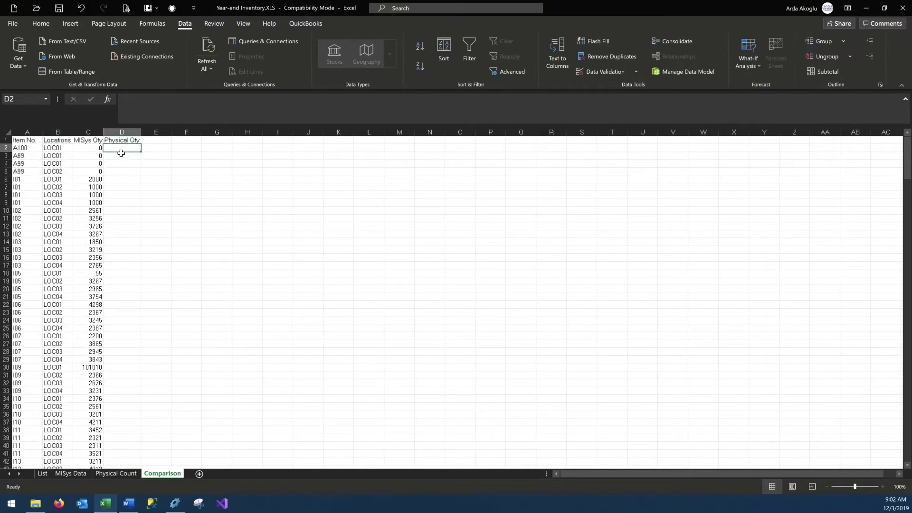
key("ctrl+v")
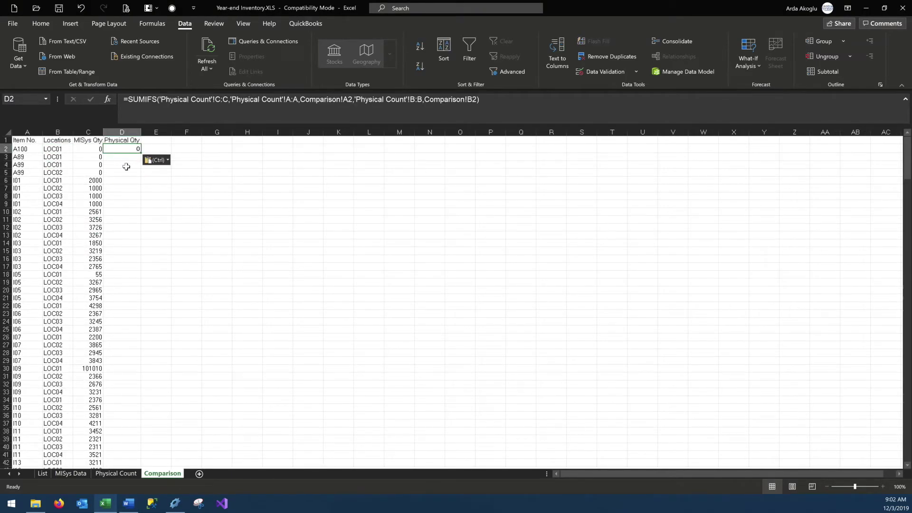
left_click(146, 140)
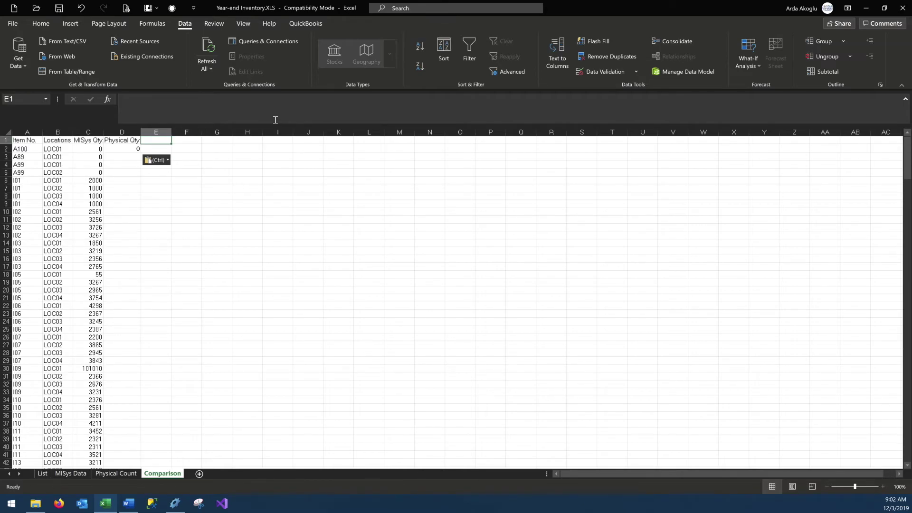
Add a Delta column with =D2-C2 in E2 and fill D2:E2 down the list
type("Delta")
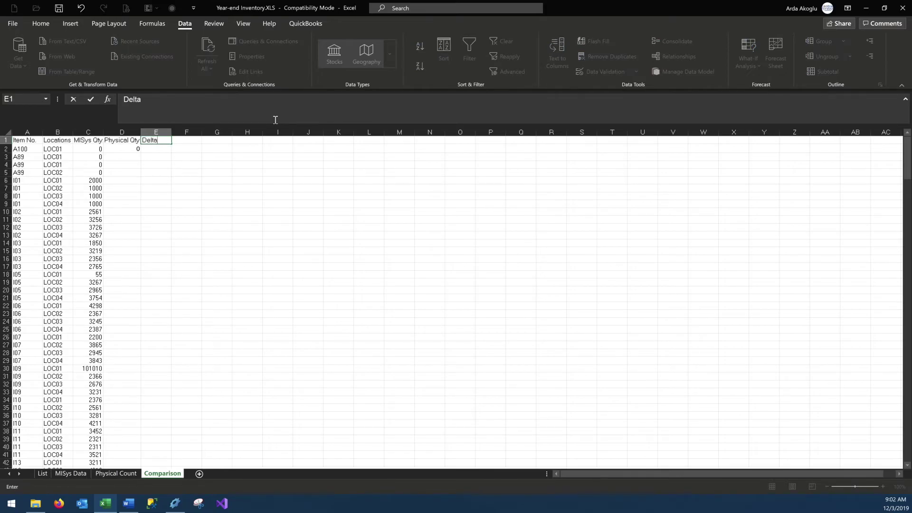
left_click(150, 150)
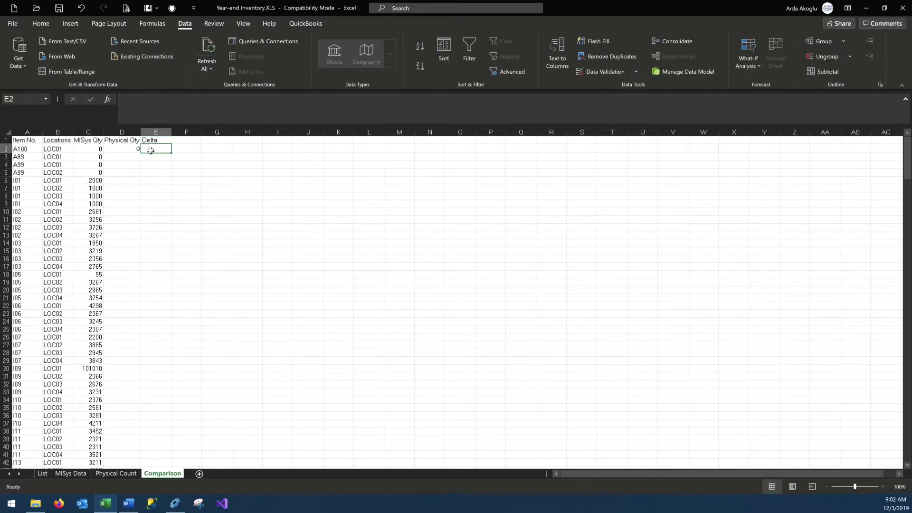
type("=")
left_click(129, 151)
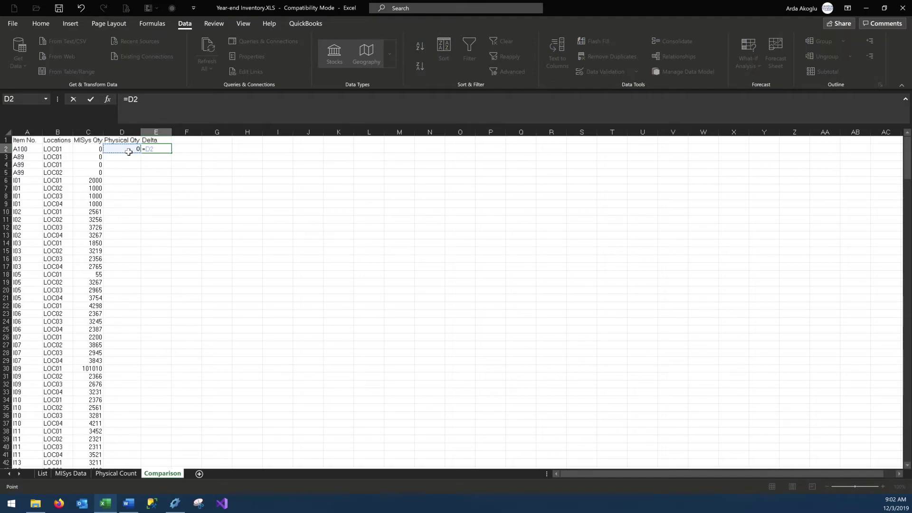
type("-")
left_click(93, 150)
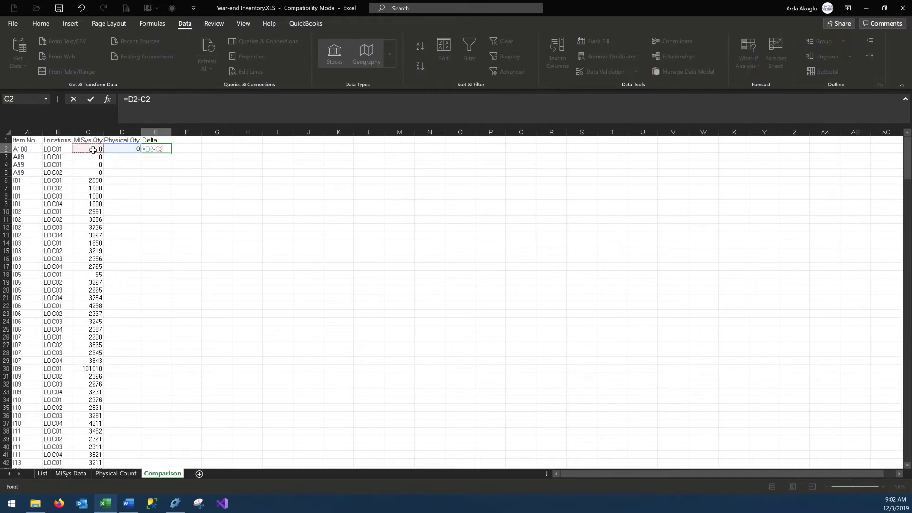
key("Return")
left_click_drag(133, 150, 156, 150)
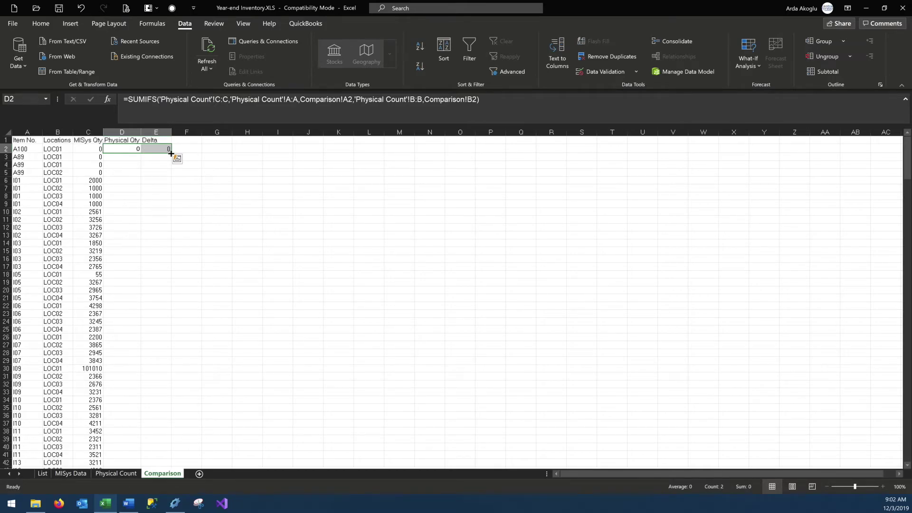
double_click(171, 153)
Rename E1 to 'Delta Qty' and confirm the 100 difference for I01 LOC02
double_click(163, 140)
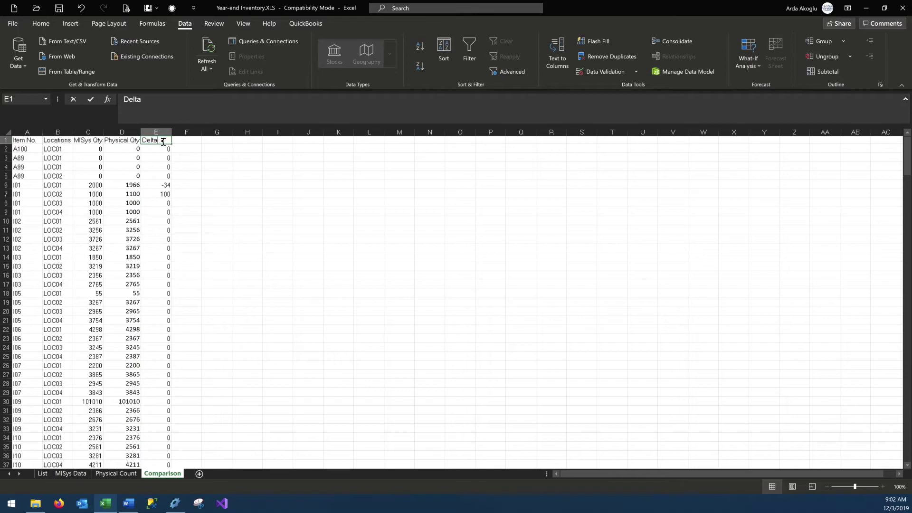
type("Qty")
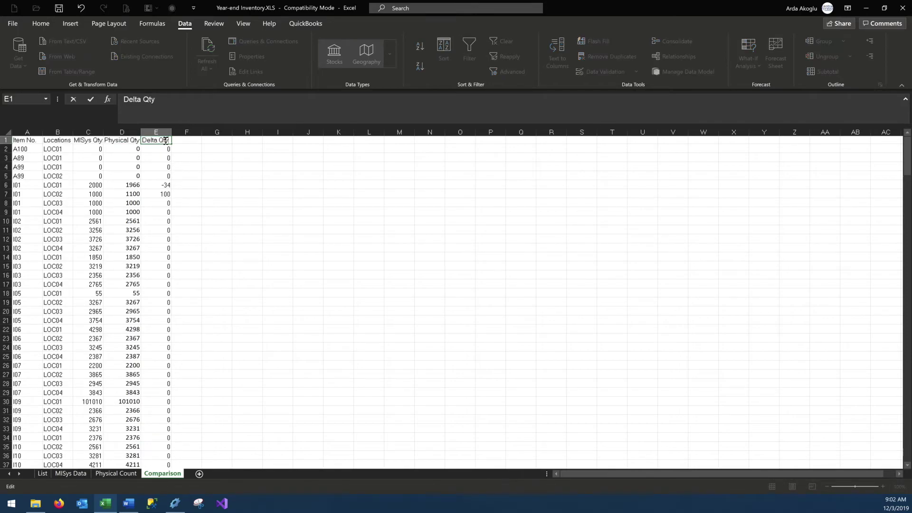
key("Return")
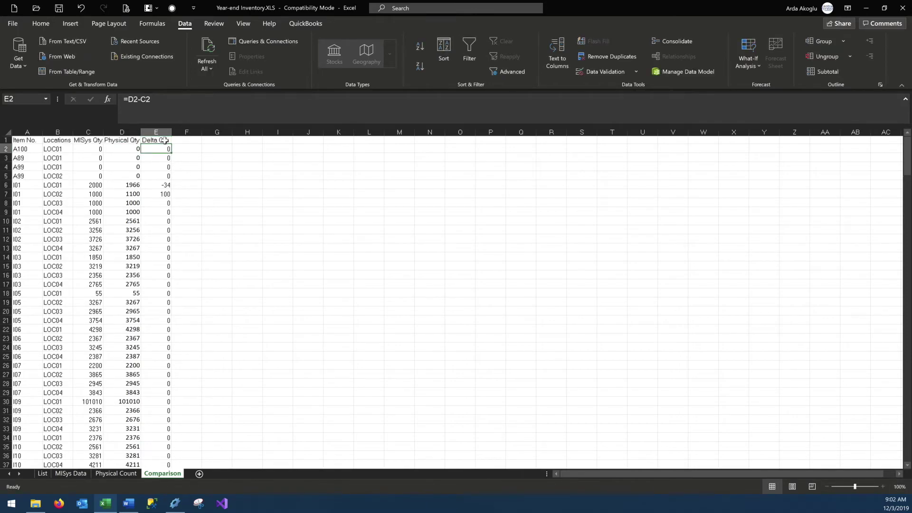
left_click(161, 194)
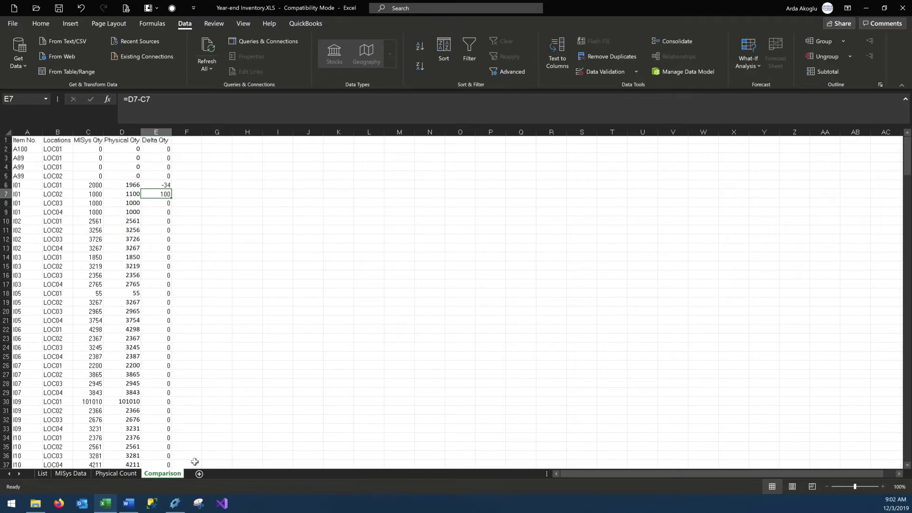
left_click(177, 505)
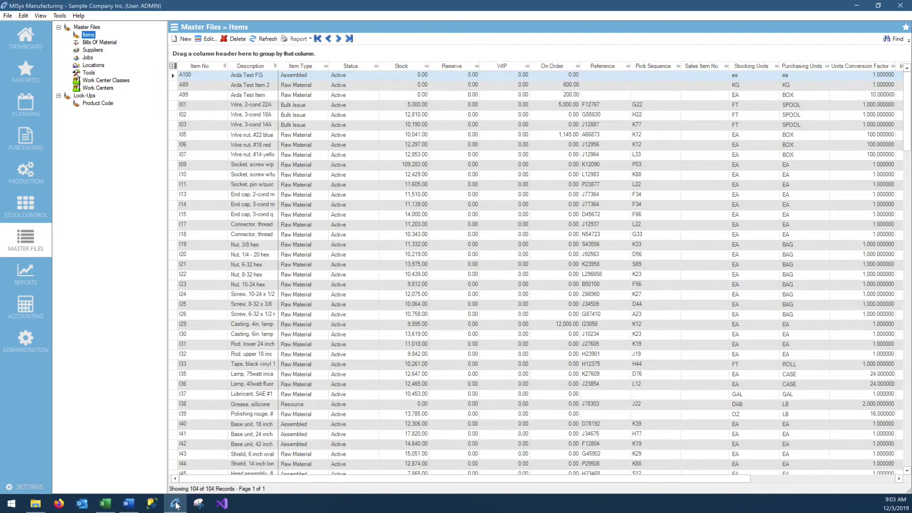
Open physical inventory batch 000001 and start exporting its Batch and SLT Detail tables
left_click(46, 213)
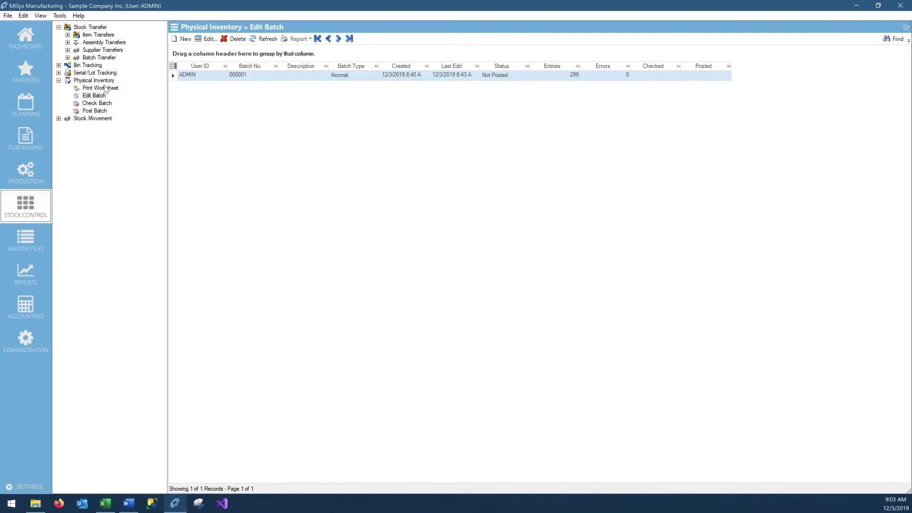
double_click(173, 75)
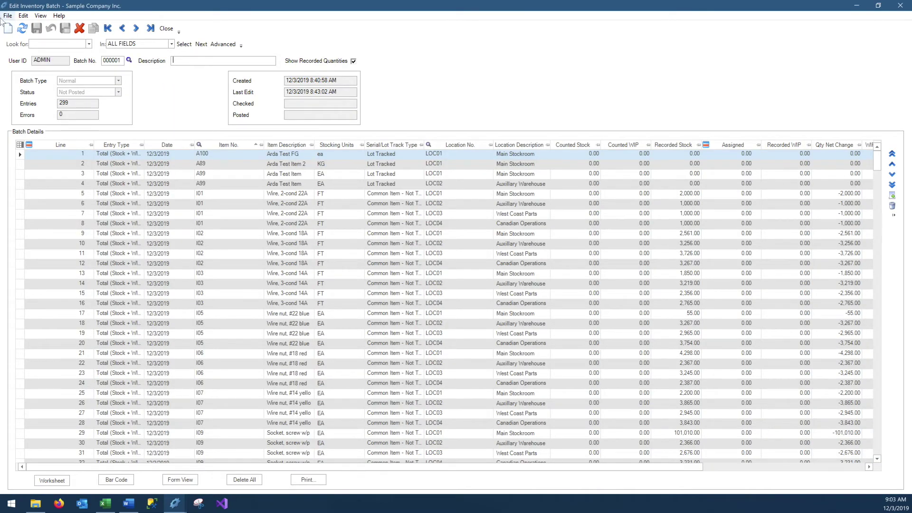
left_click(7, 16)
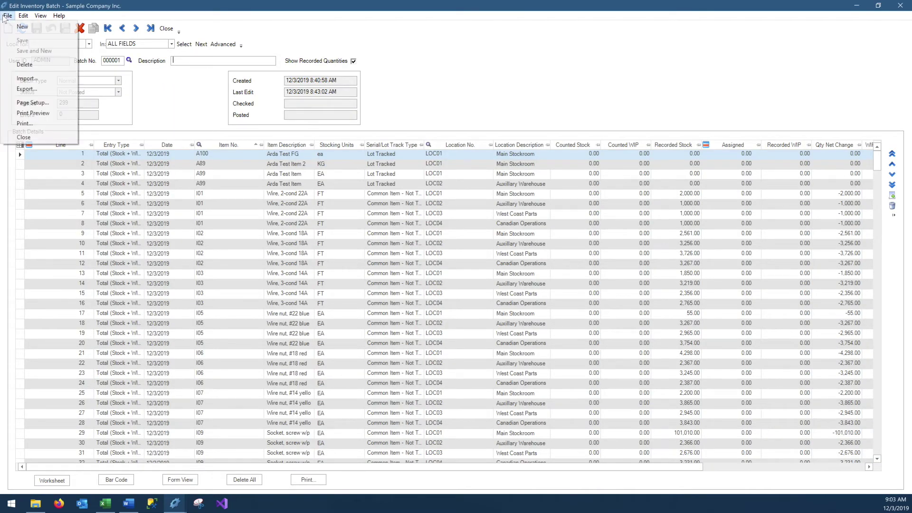
left_click(34, 90)
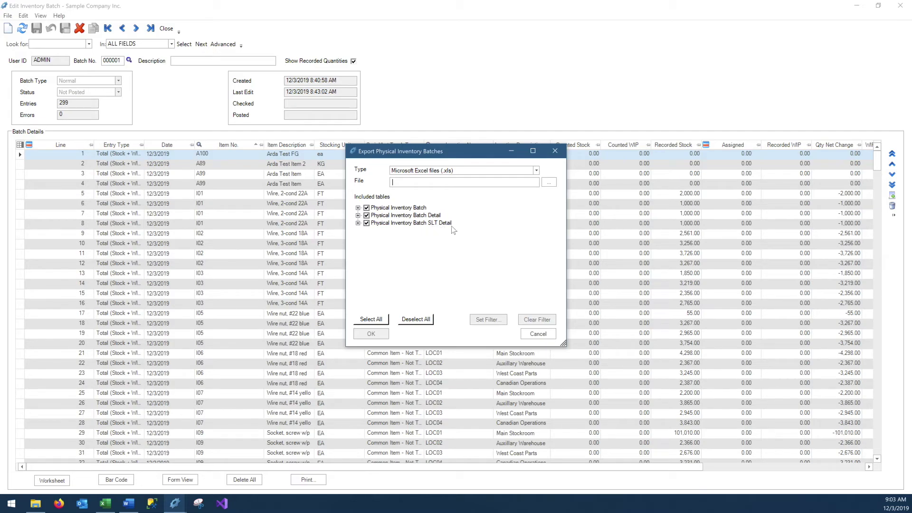
left_click(446, 223)
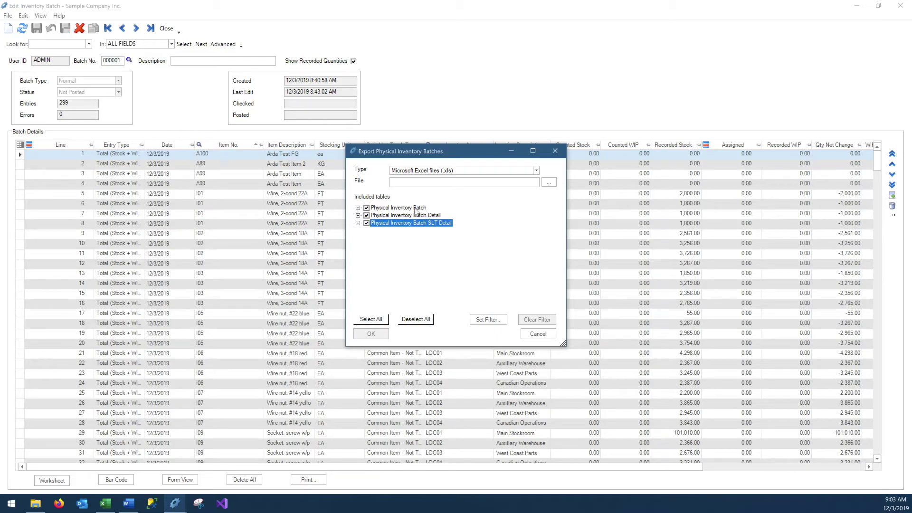
left_click(415, 209)
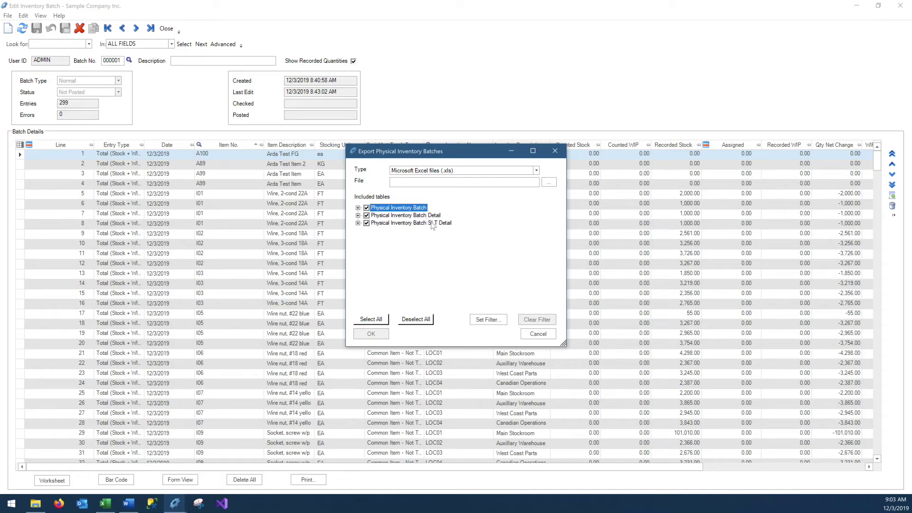
Save the export as MIPIBH.XLS on the Desktop and run it
left_click(550, 183)
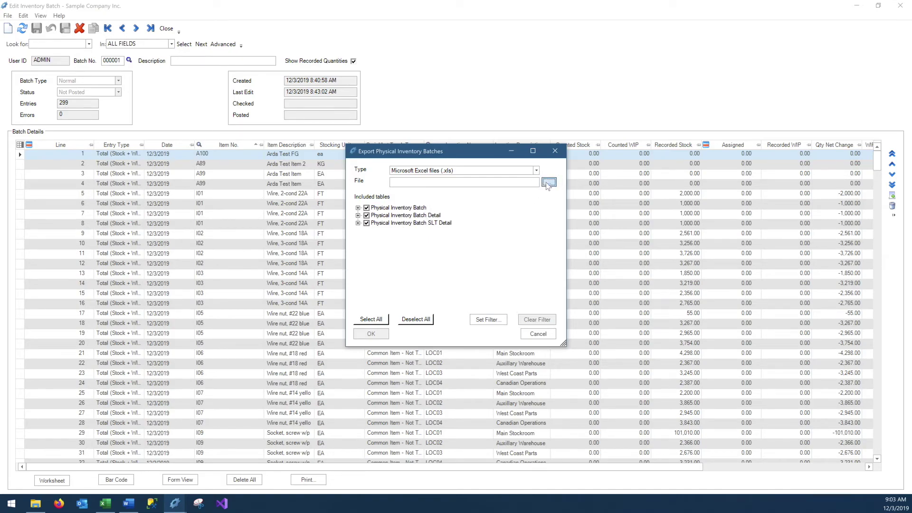
left_click(390, 241)
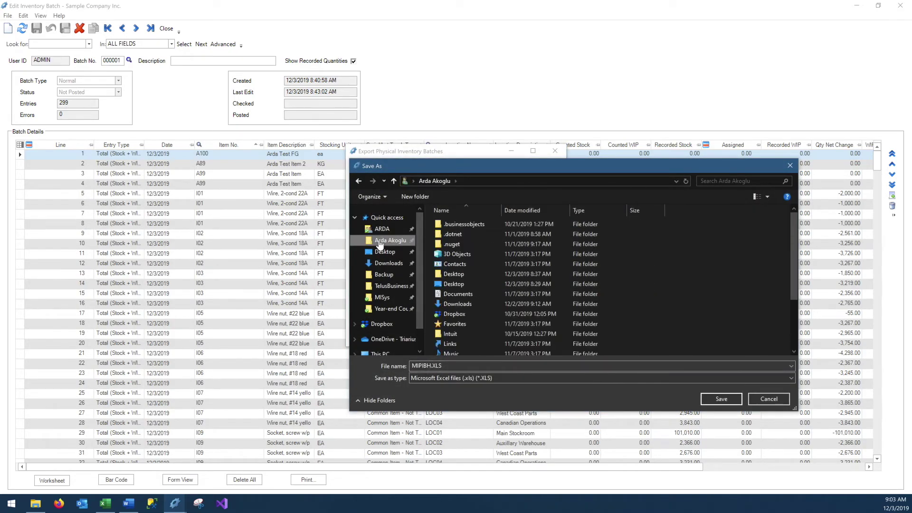
double_click(459, 285)
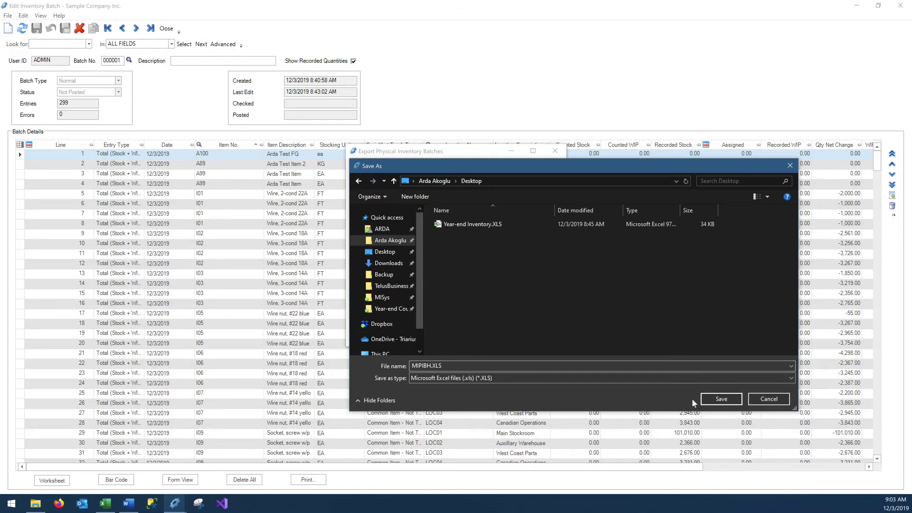
left_click(721, 399)
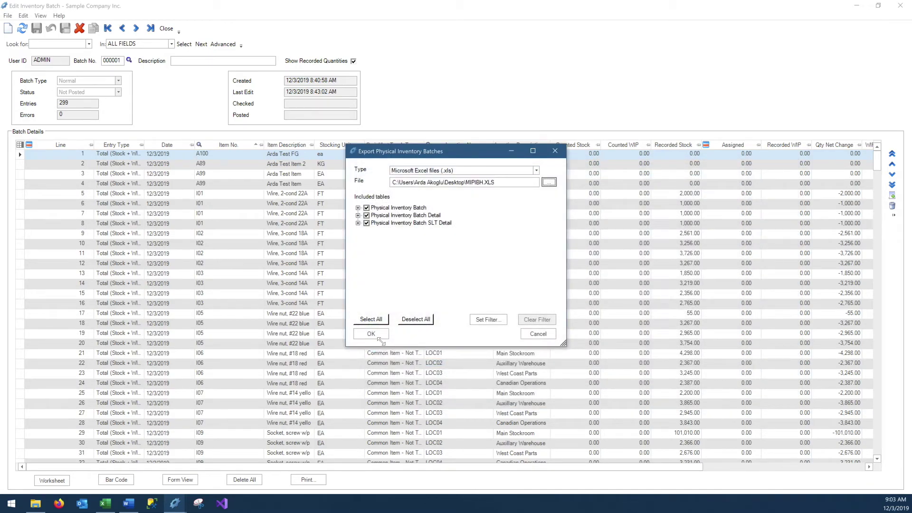
left_click(374, 339)
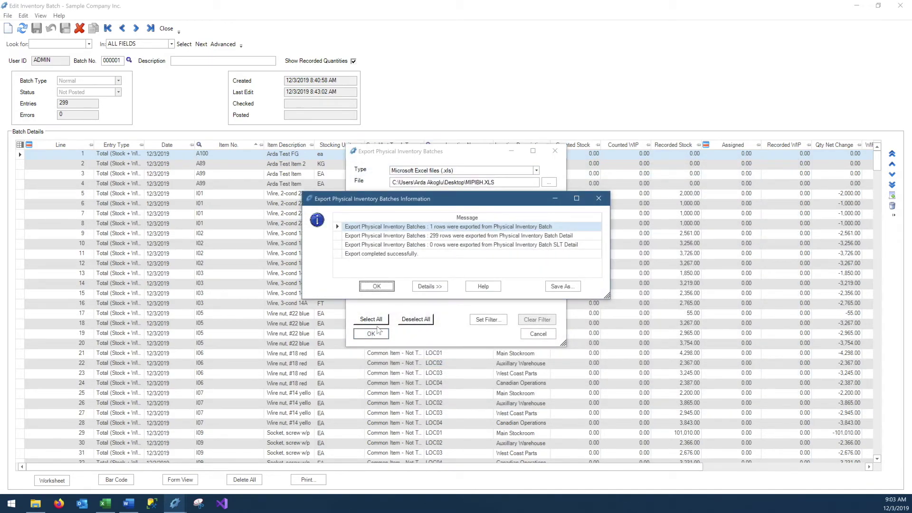
left_click(387, 288)
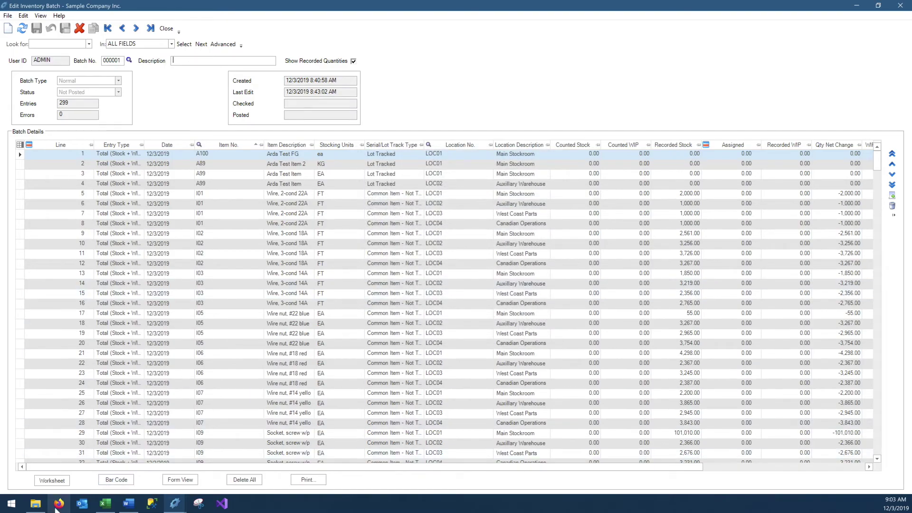
Switch to Excel and bring the exported MIPIBH.XLS workbook to the front
left_click(105, 505)
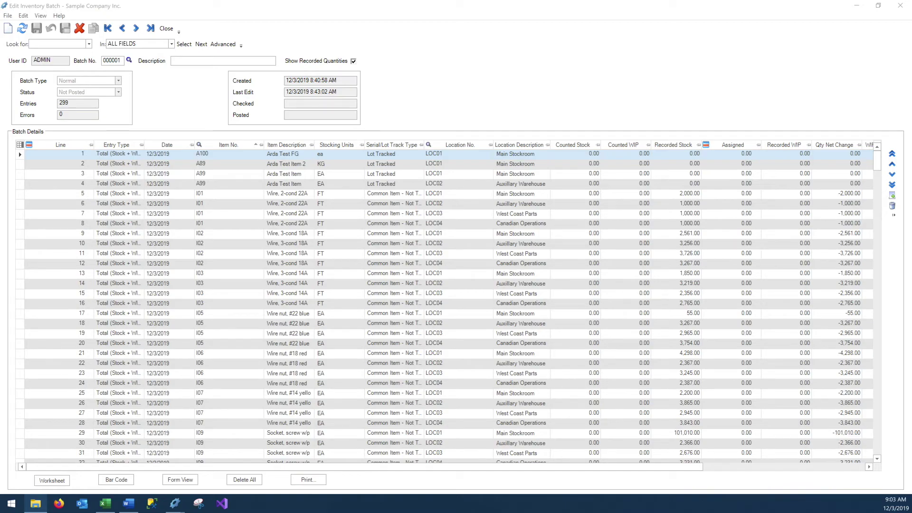
key("alt+Tab")
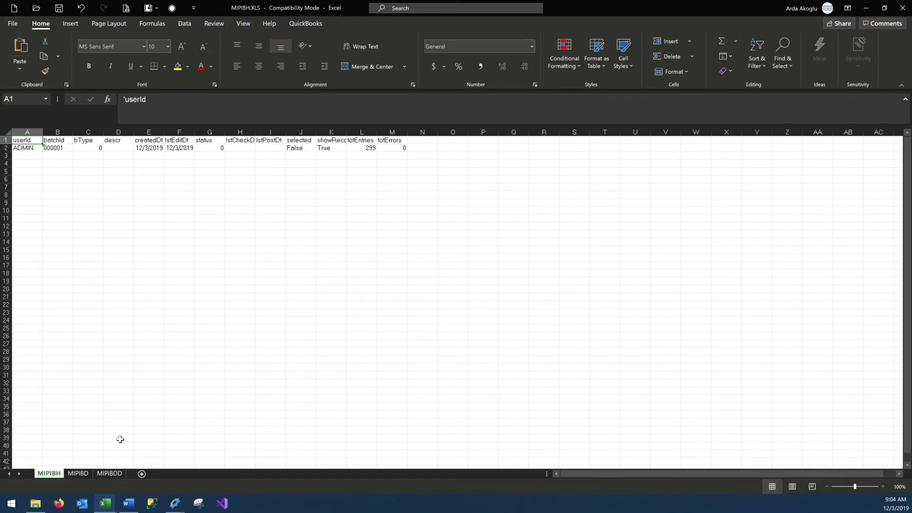
Check the 299 entries, then go to MIPIBD's qty cell J2 for item A100 at LOC01
left_click(372, 149)
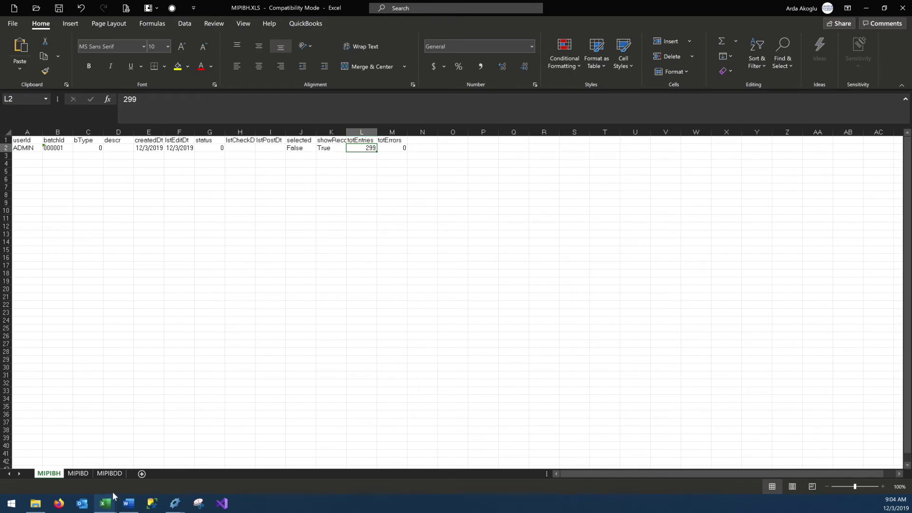
left_click(109, 474)
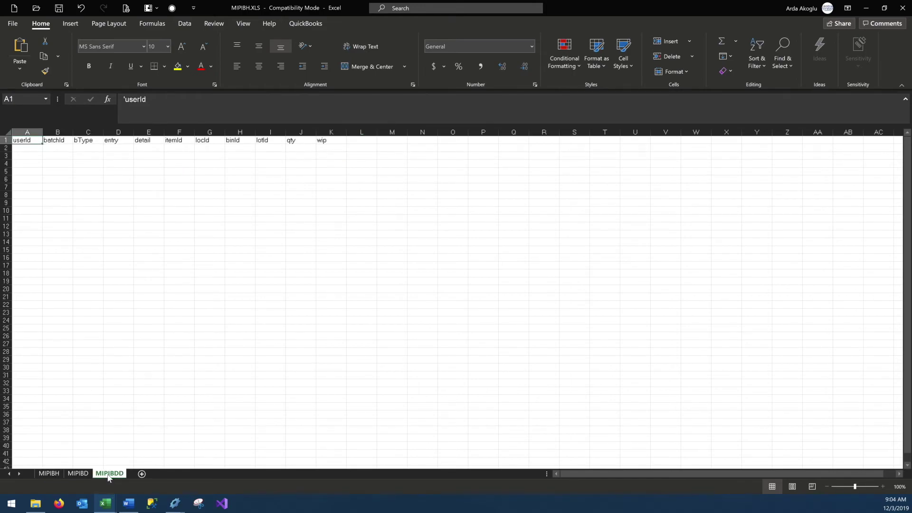
left_click(83, 475)
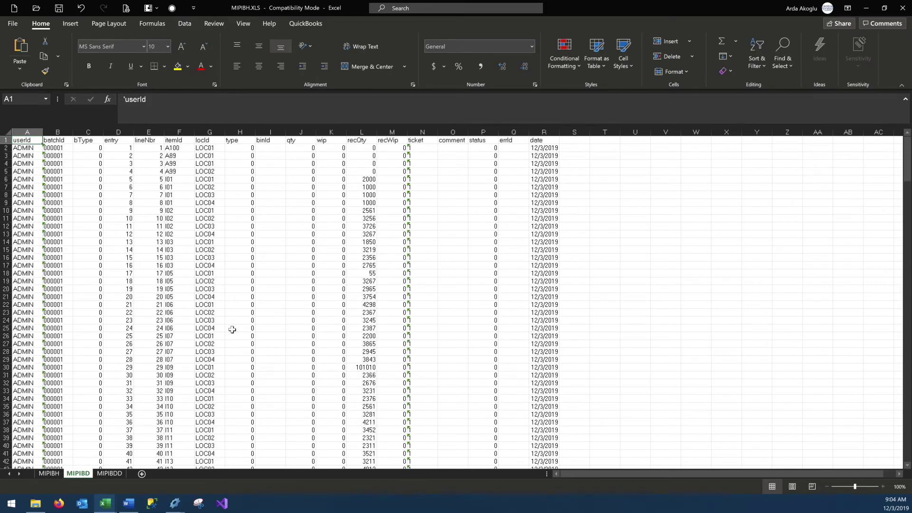
left_click(292, 130)
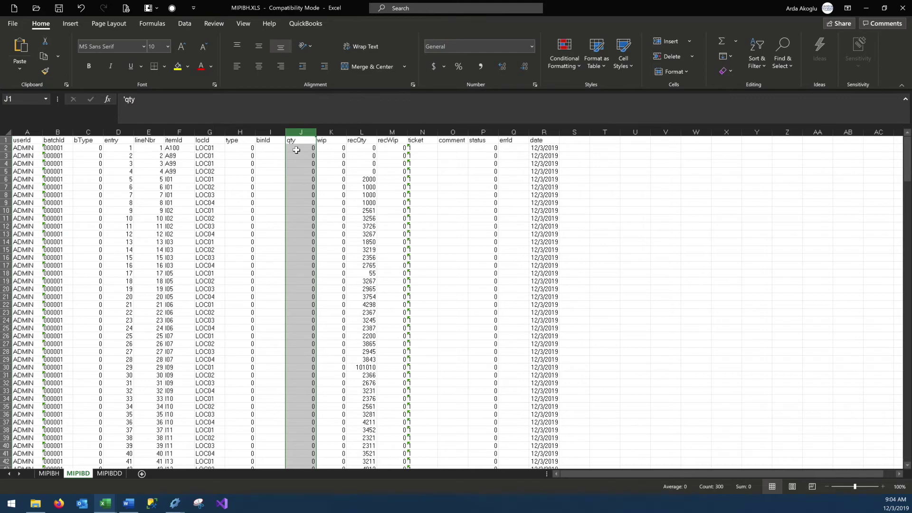
left_click(362, 132)
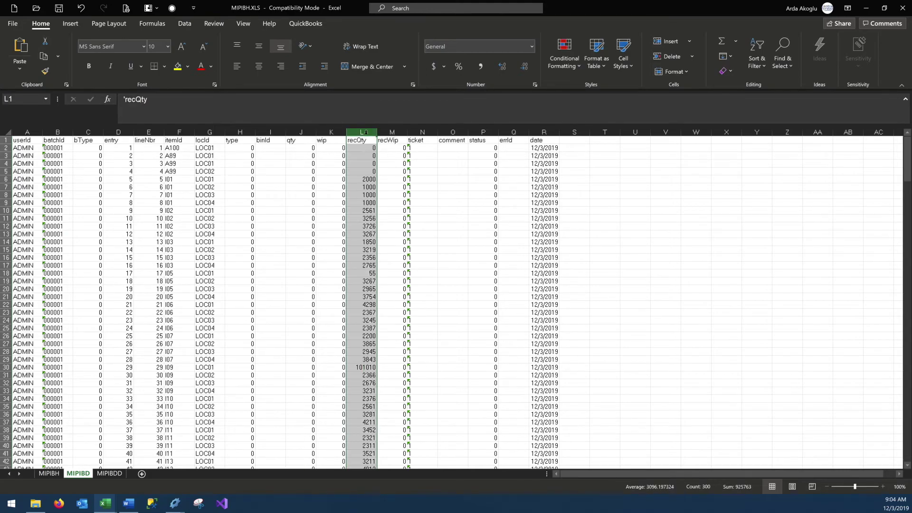
left_click(303, 149)
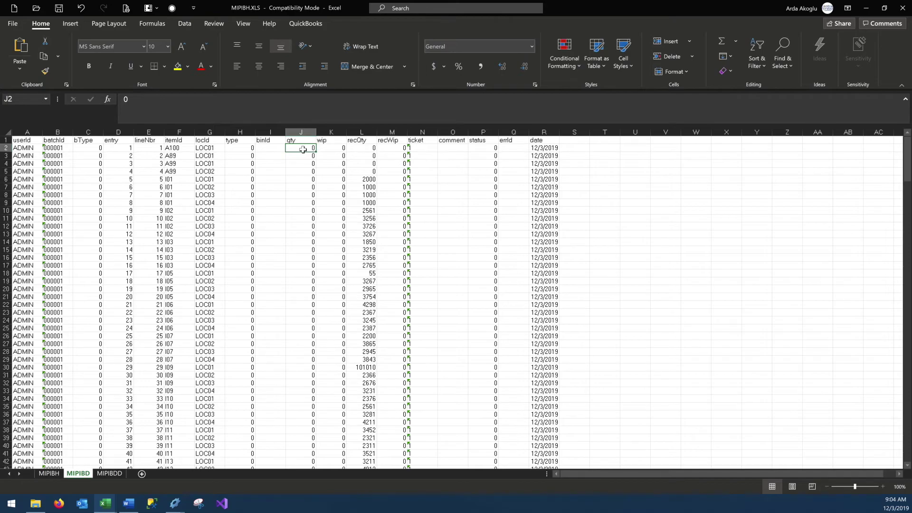
left_click(179, 148)
left_click(206, 149)
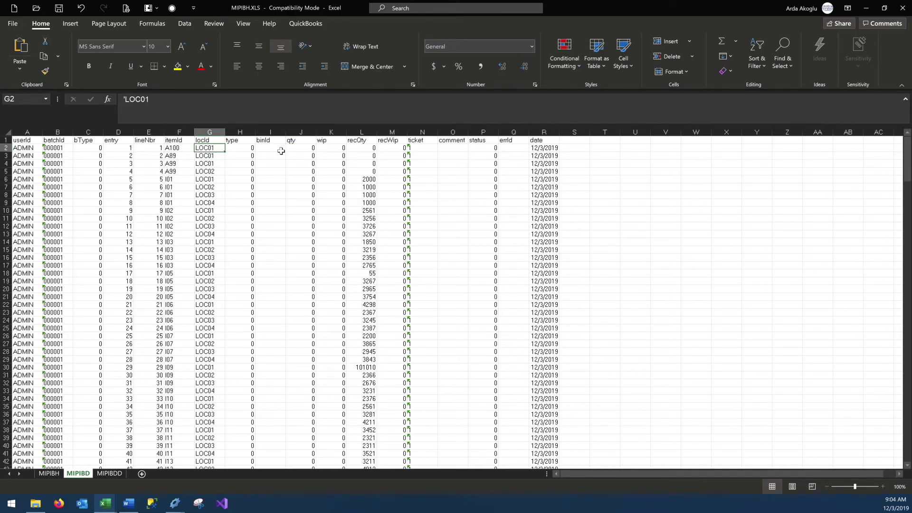
left_click(296, 150)
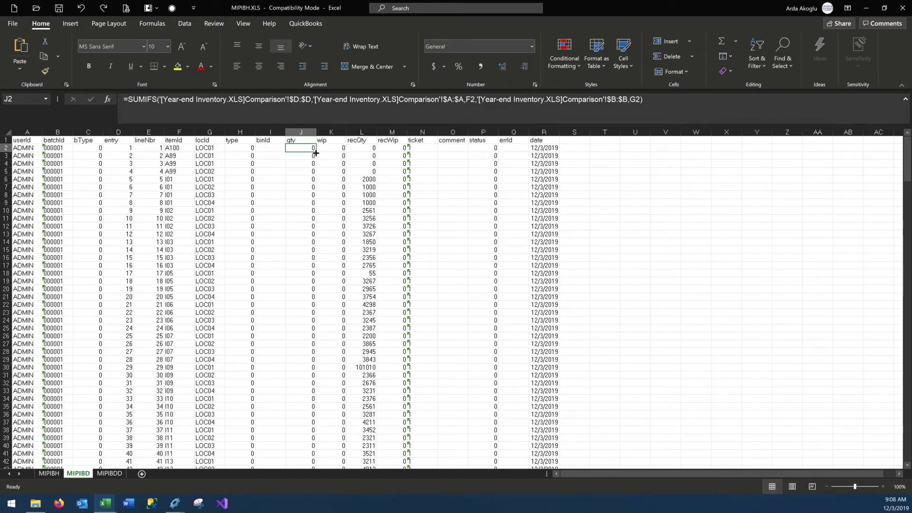
Fill J2 down the qty column, convert it to values like 1966 and 2765, and save
double_click(316, 153)
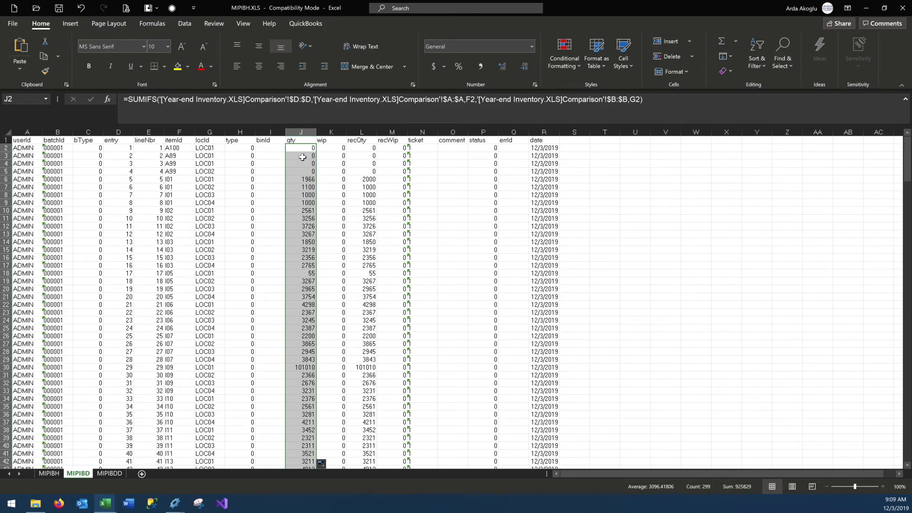
right_click(303, 157)
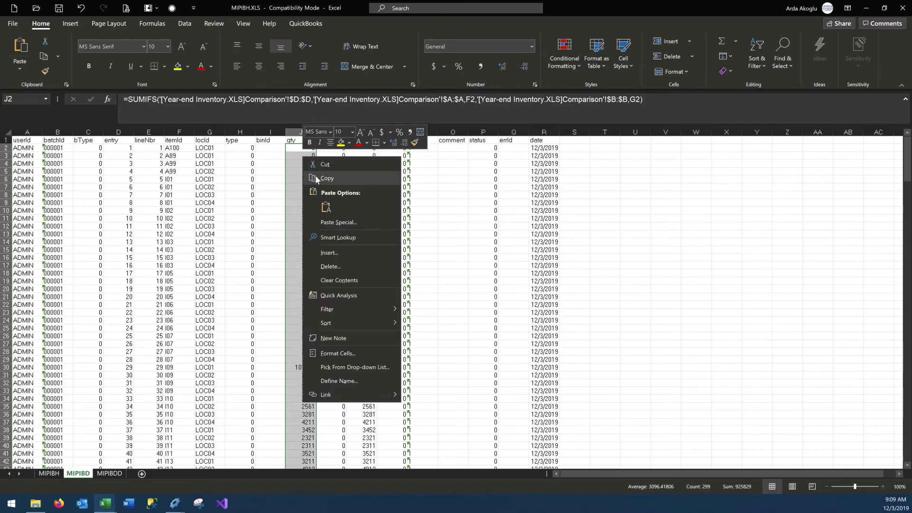
left_click(314, 178)
right_click(302, 156)
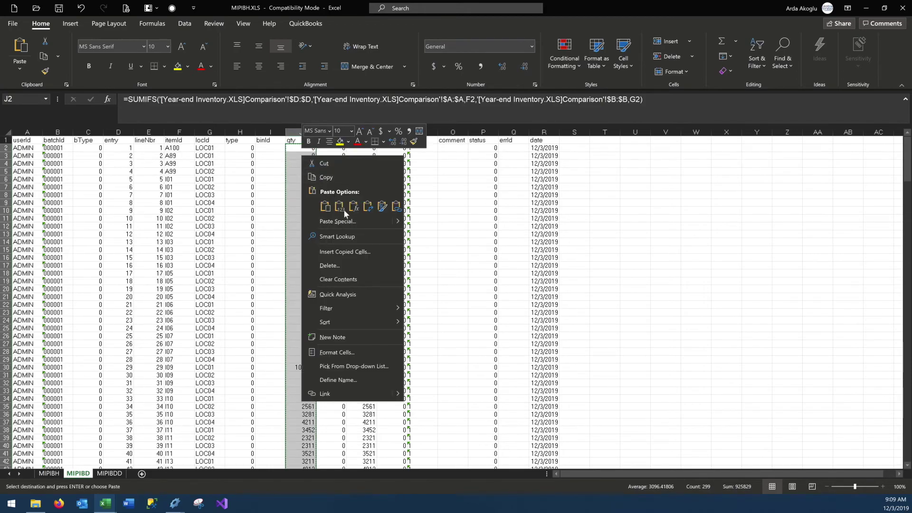
left_click(341, 206)
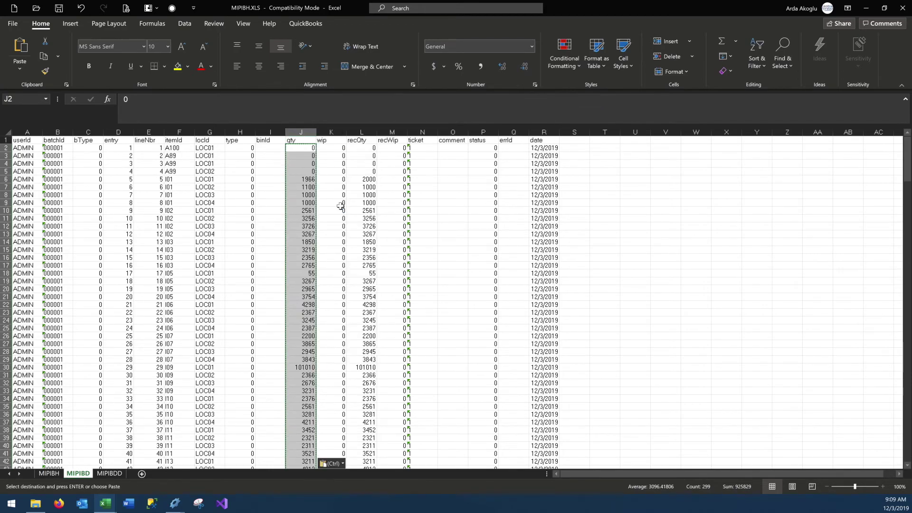
left_click(298, 194)
left_click(305, 219)
left_click(303, 265)
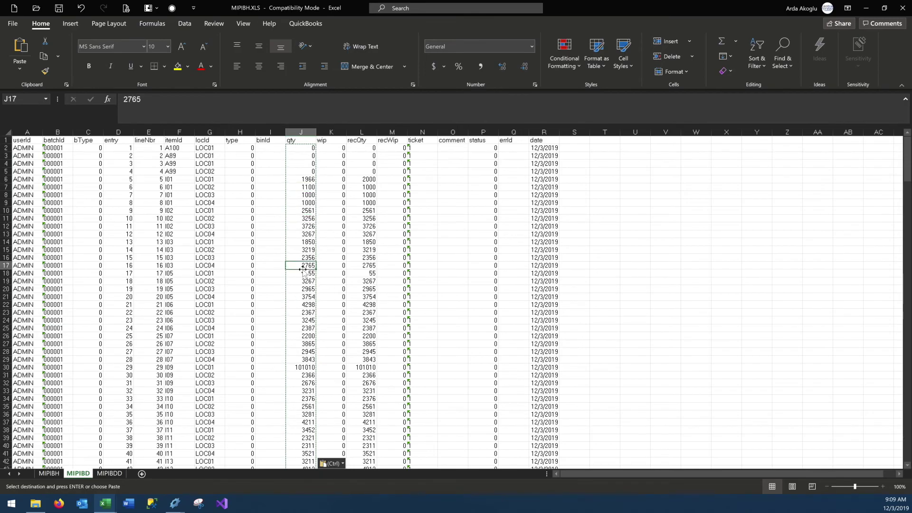
left_click(60, 9)
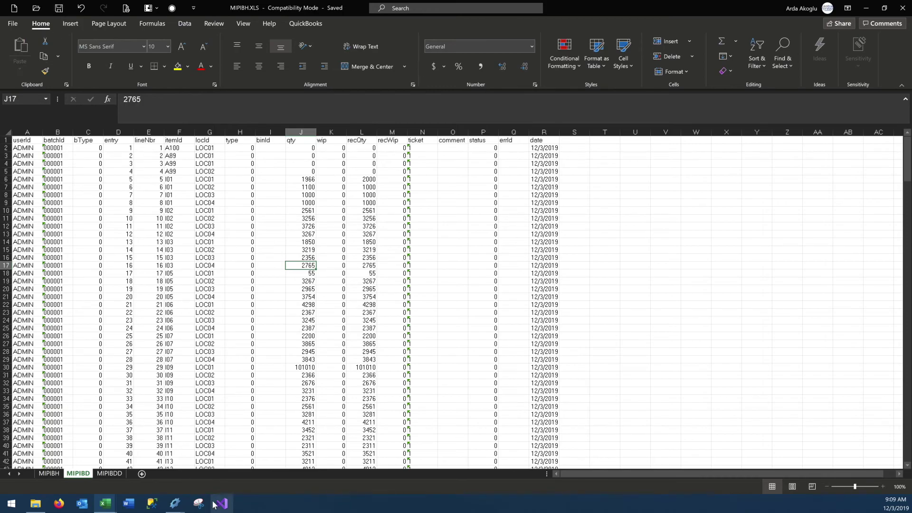
Import MIPIBH.XLS from the Desktop into batch 000001, accepting the default field mapping
mouse_move(175, 503)
left_click(227, 488)
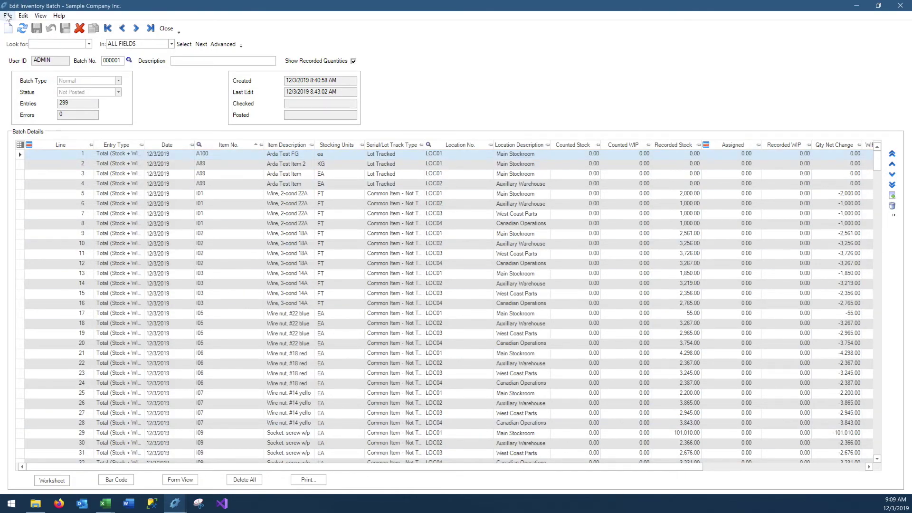
left_click(7, 15)
left_click(44, 79)
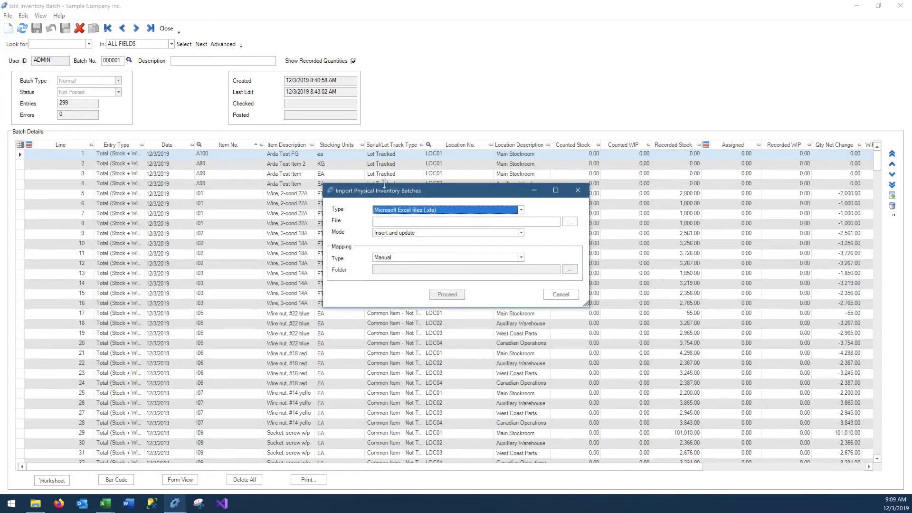
left_click(571, 223)
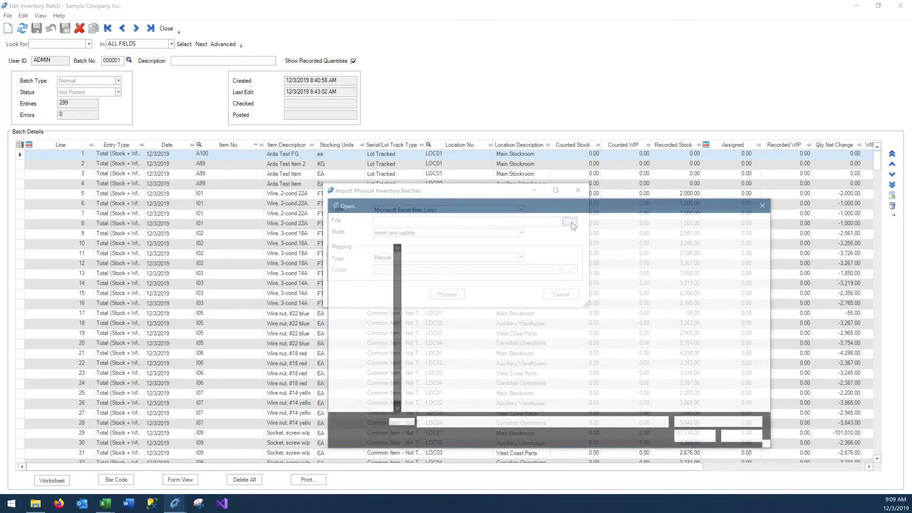
left_click(366, 282)
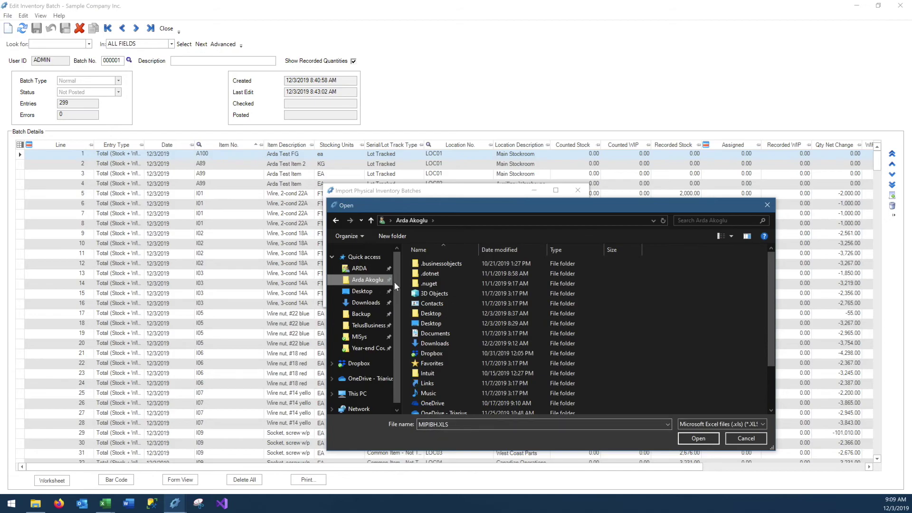
double_click(443, 325)
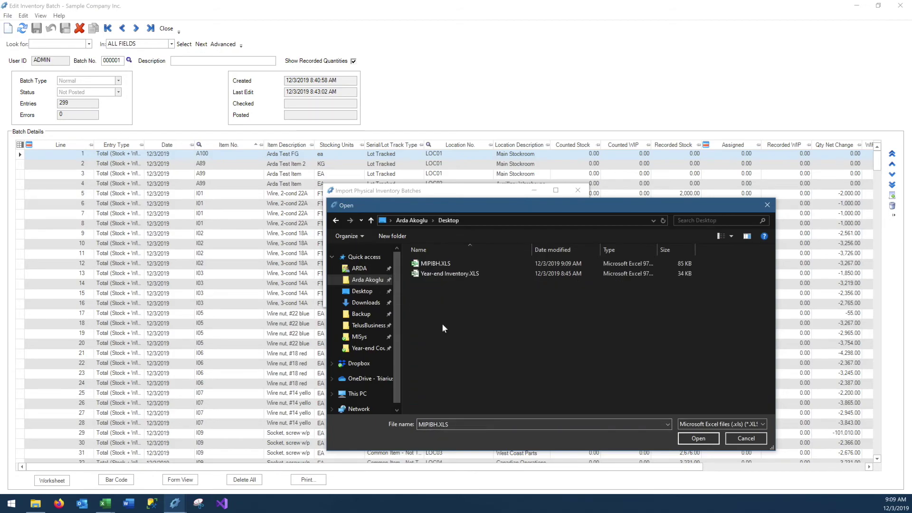
double_click(424, 265)
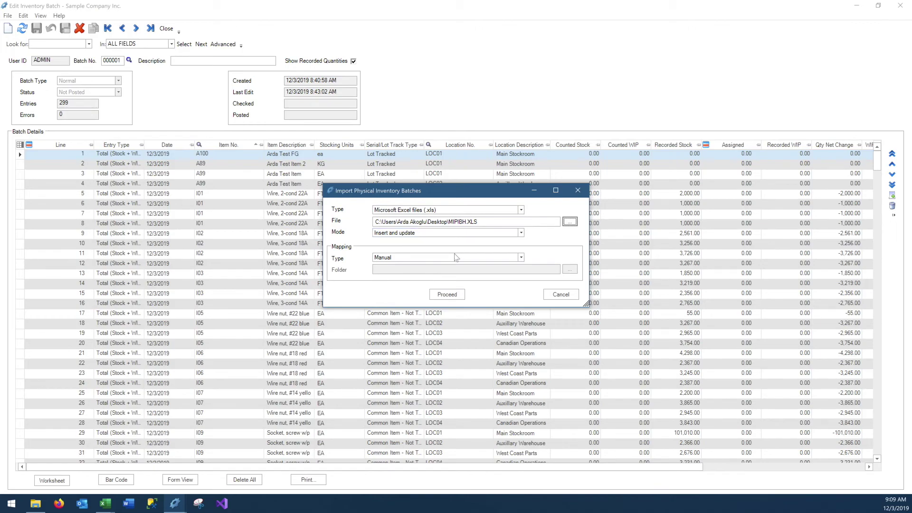
left_click(454, 298)
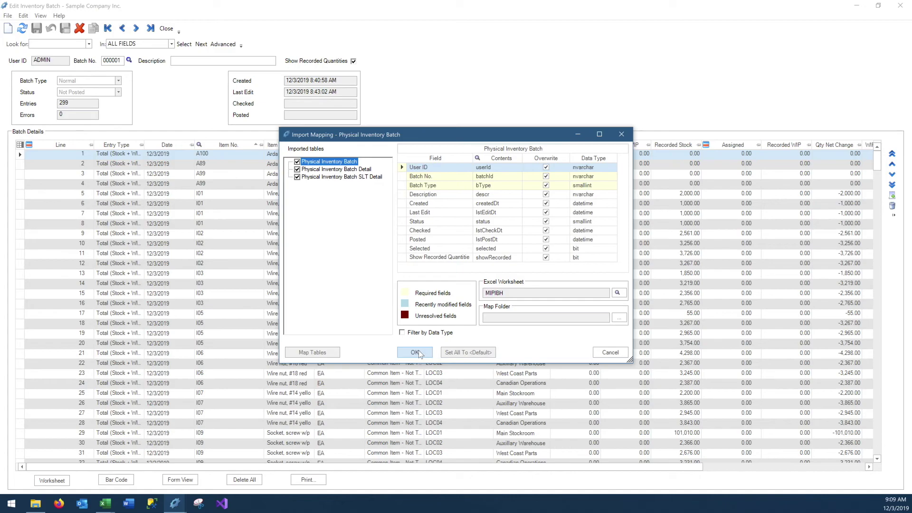
left_click(415, 352)
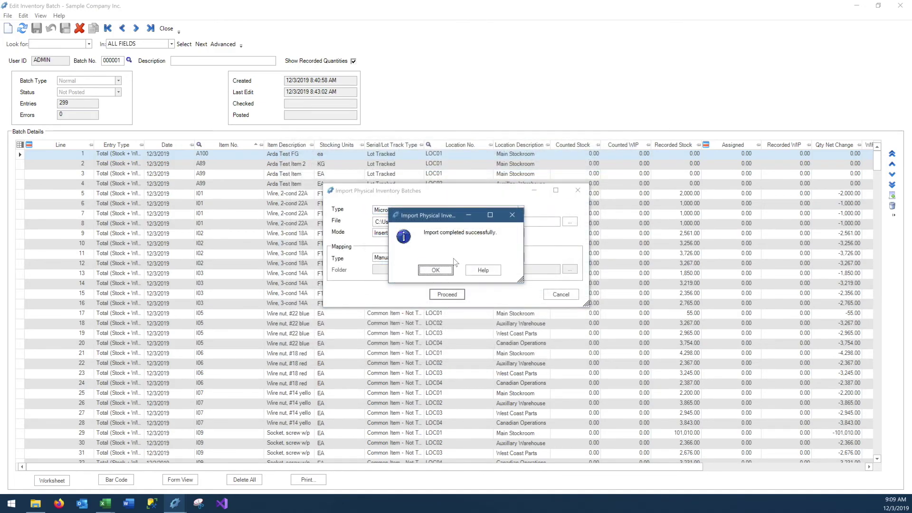
left_click(437, 267)
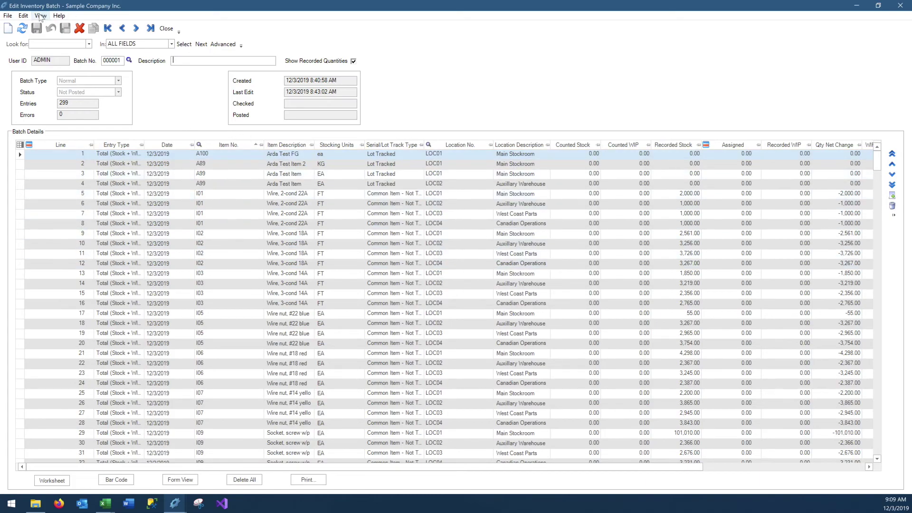
Refresh batch 000001 and confirm I01 changes −34 and 100 against Excel Delta Qty E6:E7
left_click(22, 29)
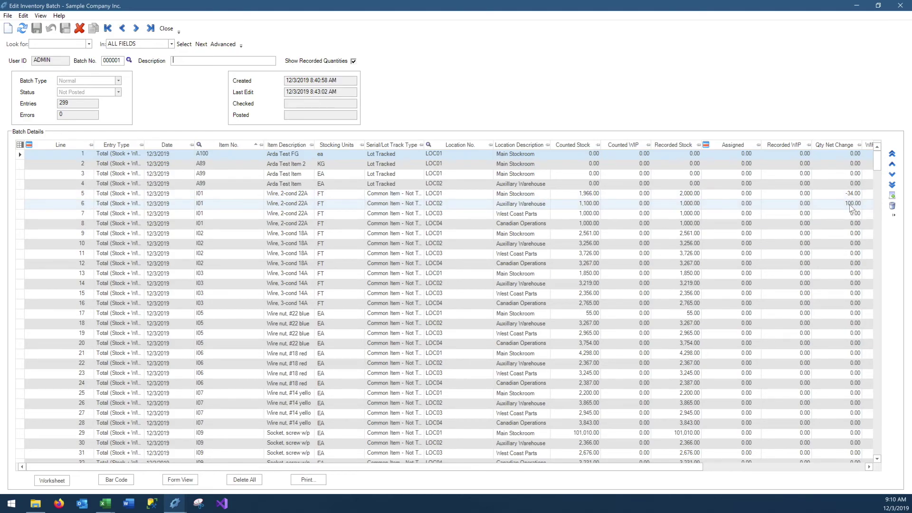
left_click(107, 506)
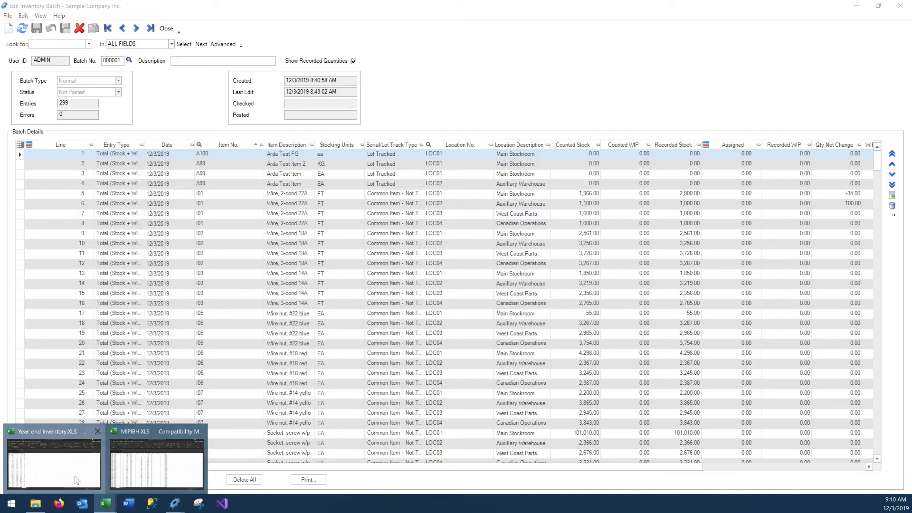
left_click(77, 480)
left_click(221, 185)
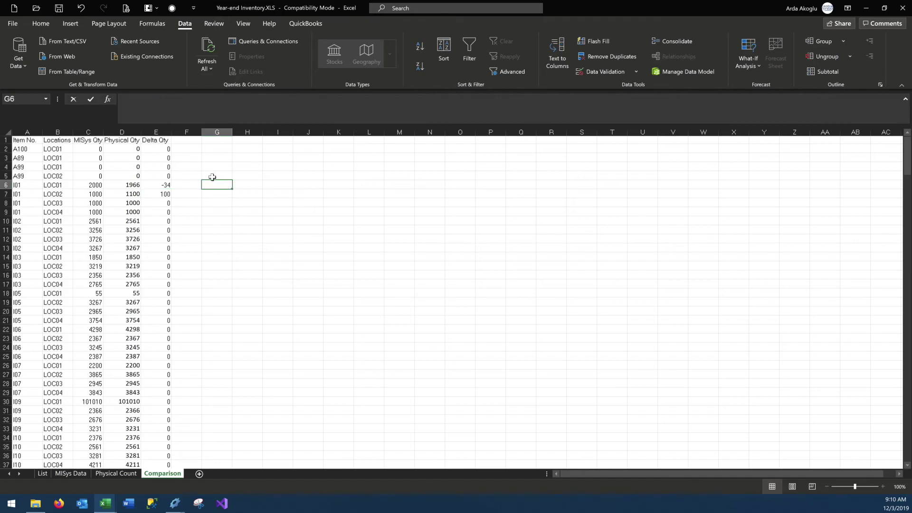
left_click(167, 185)
left_click(165, 193)
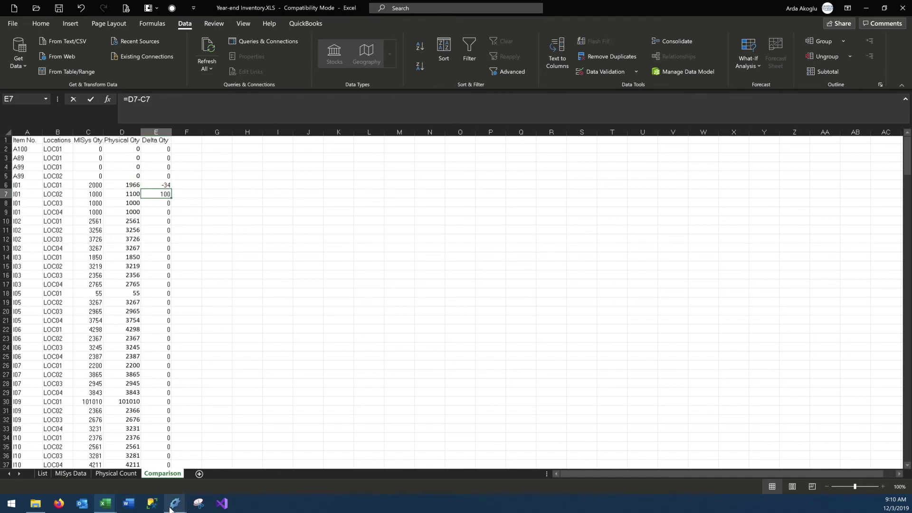
mouse_move(172, 505)
left_click(196, 480)
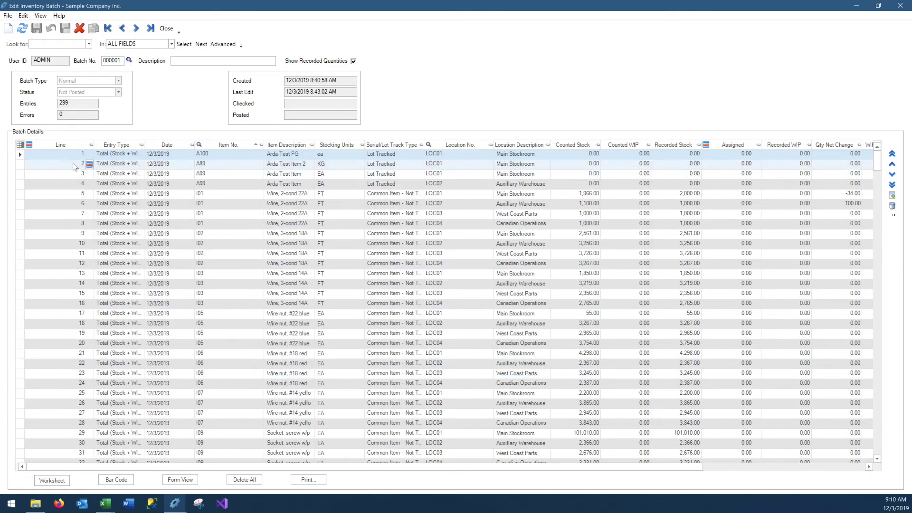
Close the batch editor, save Year-end Inventory.XLS in its older format, and close MIPIBH.XLS
left_click(166, 29)
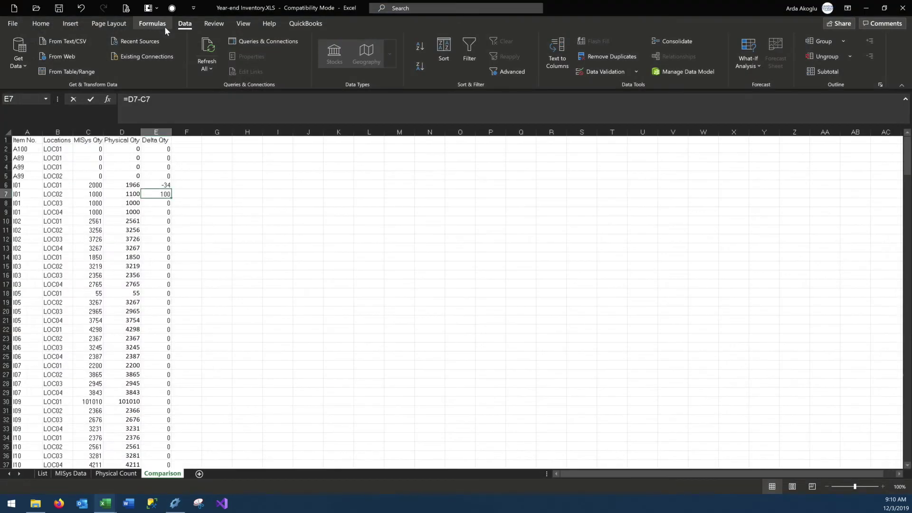
left_click(904, 8)
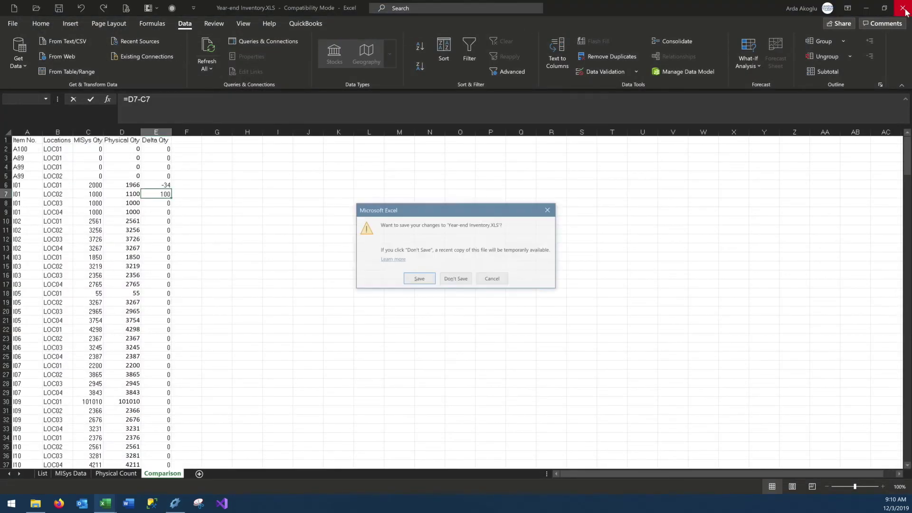
left_click(411, 279)
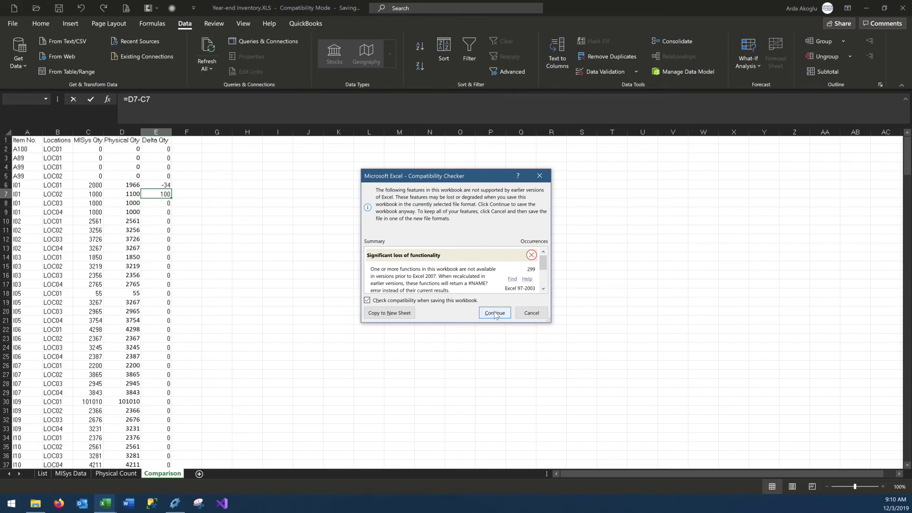
left_click(496, 313)
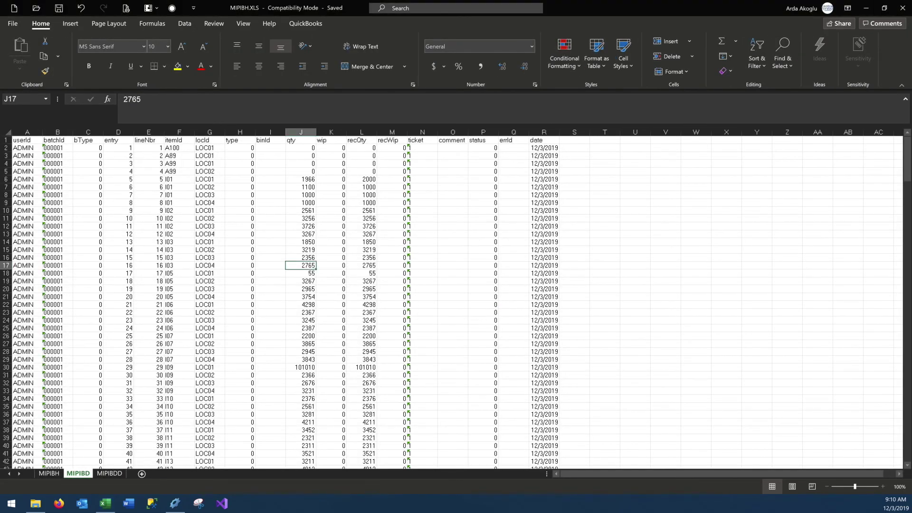
left_click(902, 8)
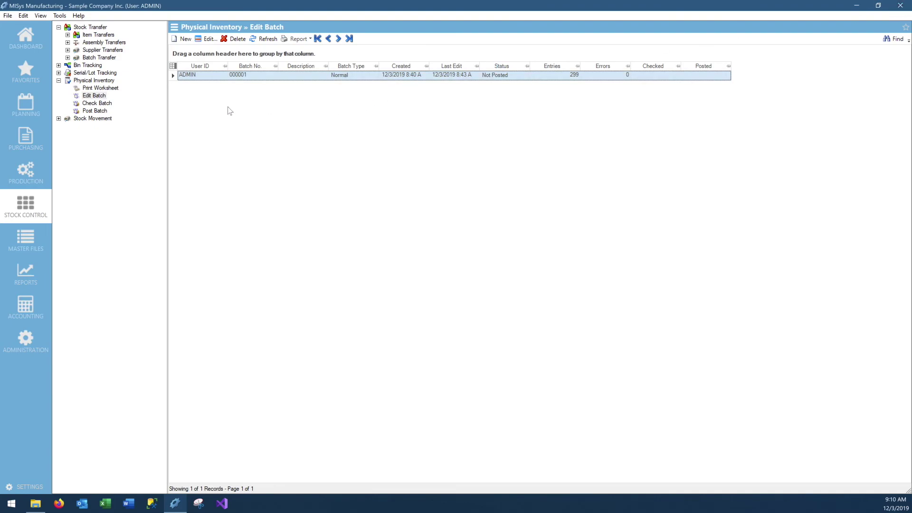
Initialize and check batch 000001 so it reads Checked with 0 errors, ready for posting
left_click(86, 105)
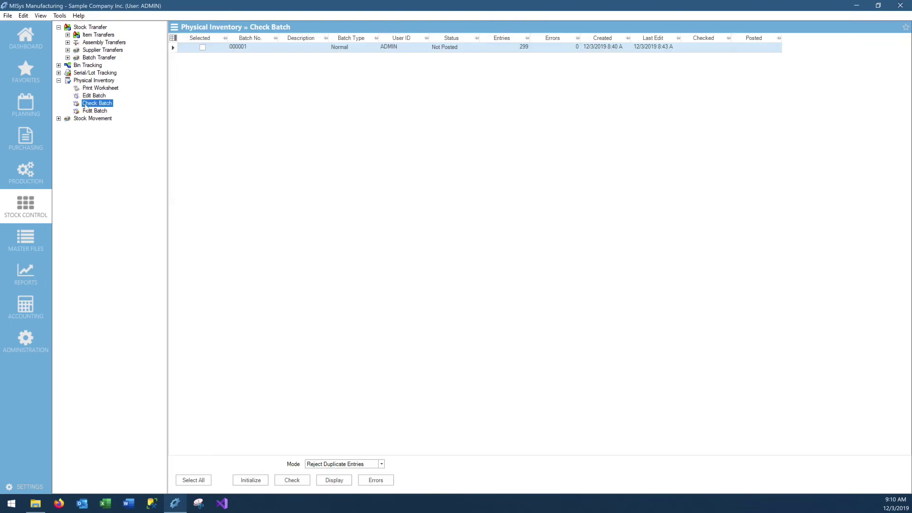
left_click(203, 47)
left_click(265, 480)
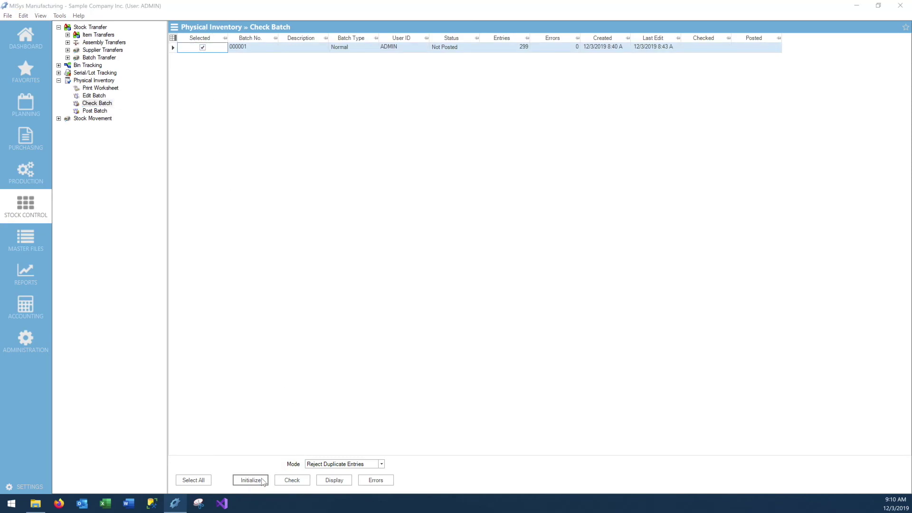
left_click(480, 283)
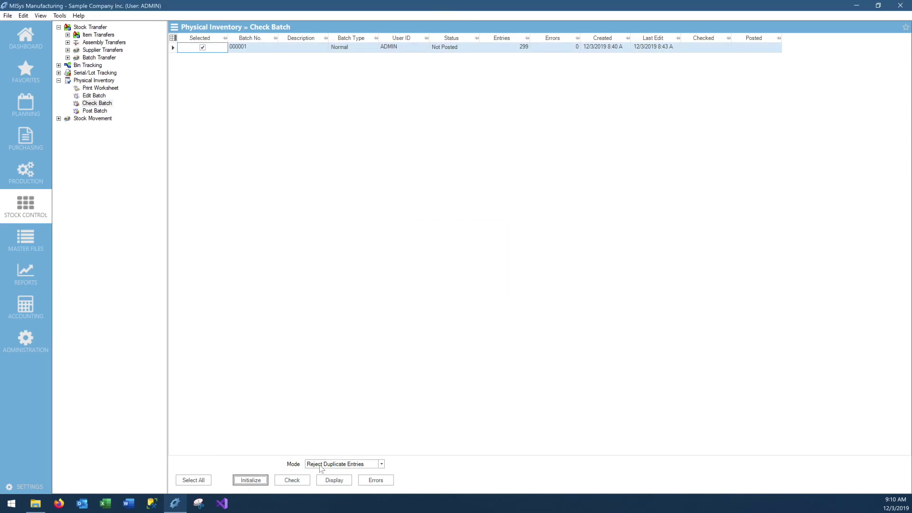
left_click(293, 481)
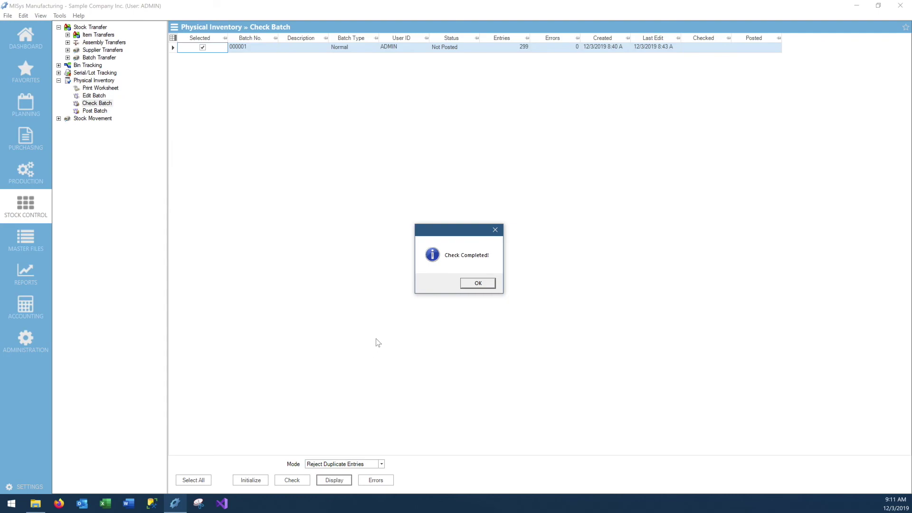
left_click(478, 284)
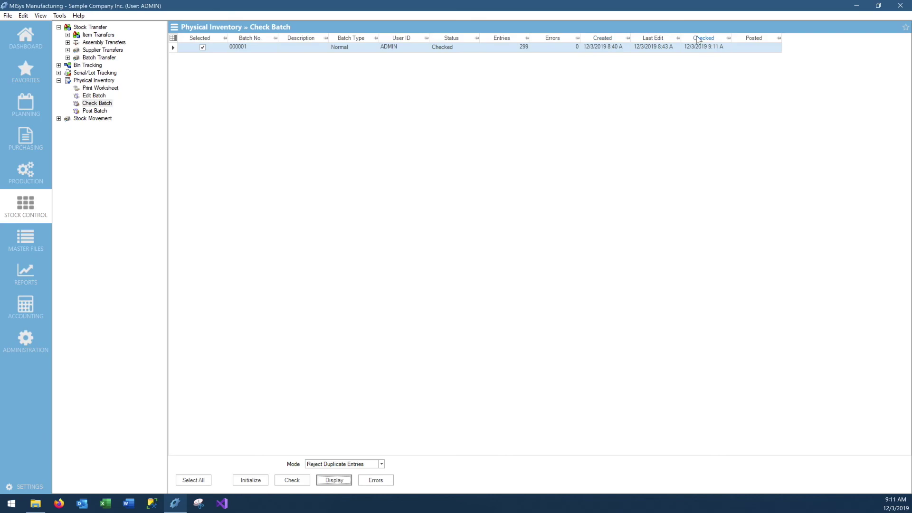
left_click(88, 111)
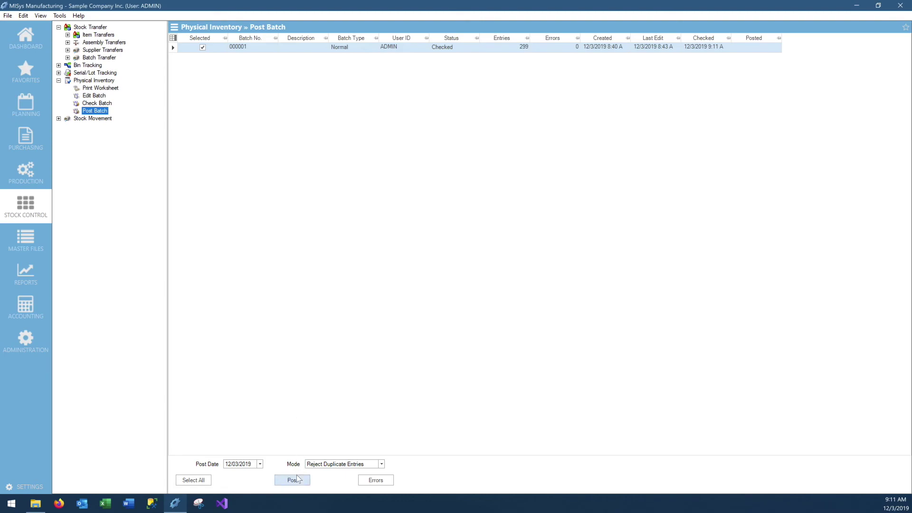
Post batch 000001 after creating a backup, leaving it Posted on 12/3/2019
left_click(295, 482)
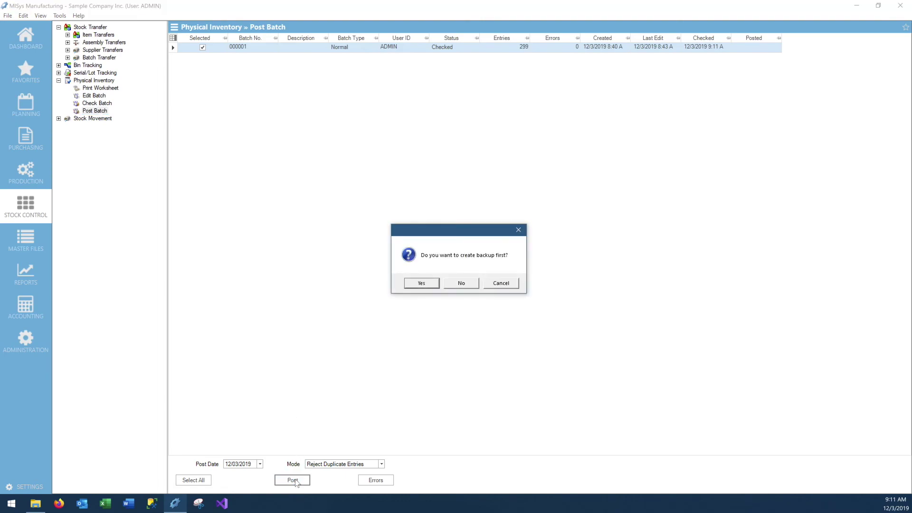
left_click(430, 284)
left_click(461, 285)
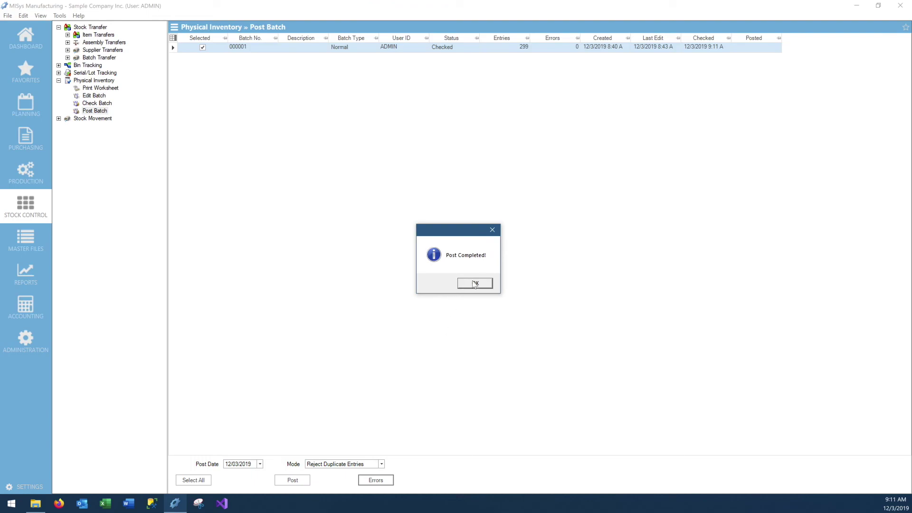
left_click(475, 283)
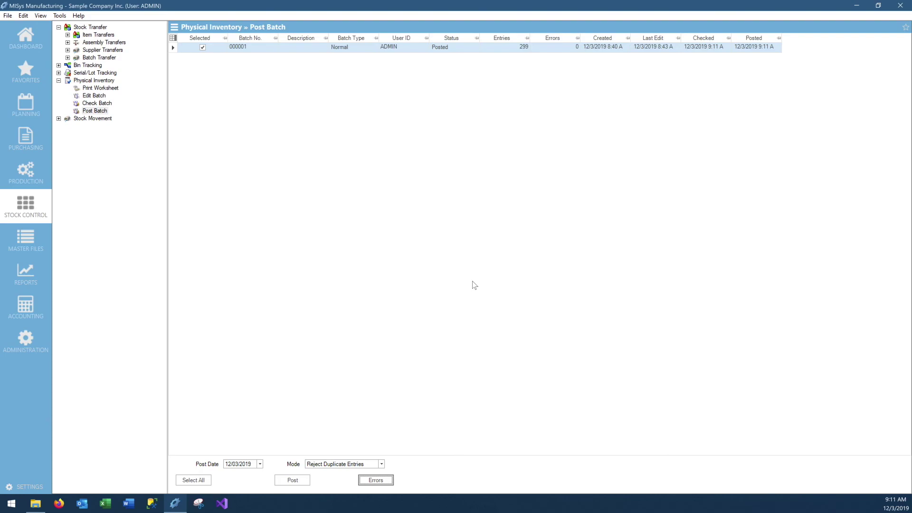
Review item I01's history for the 12/3/2019 Count Stock entries of −34 and +100
left_click(25, 244)
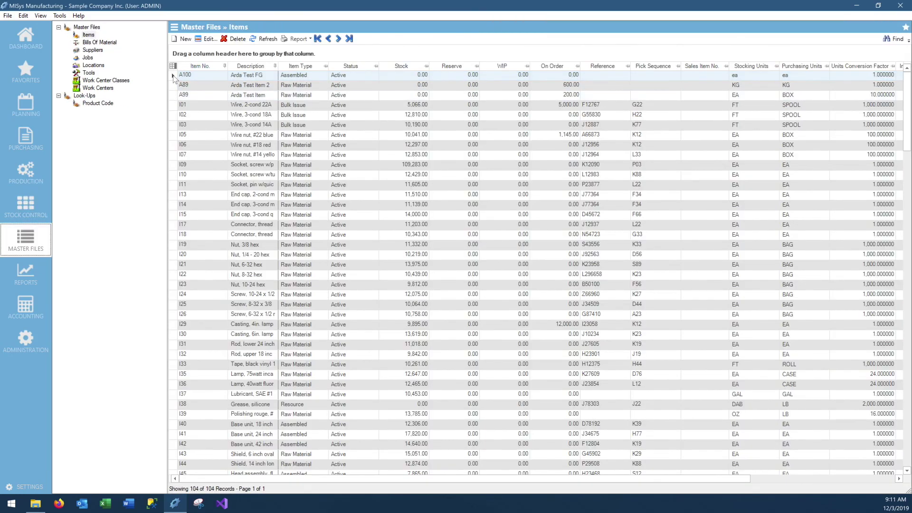
left_click(173, 105)
left_click(172, 106)
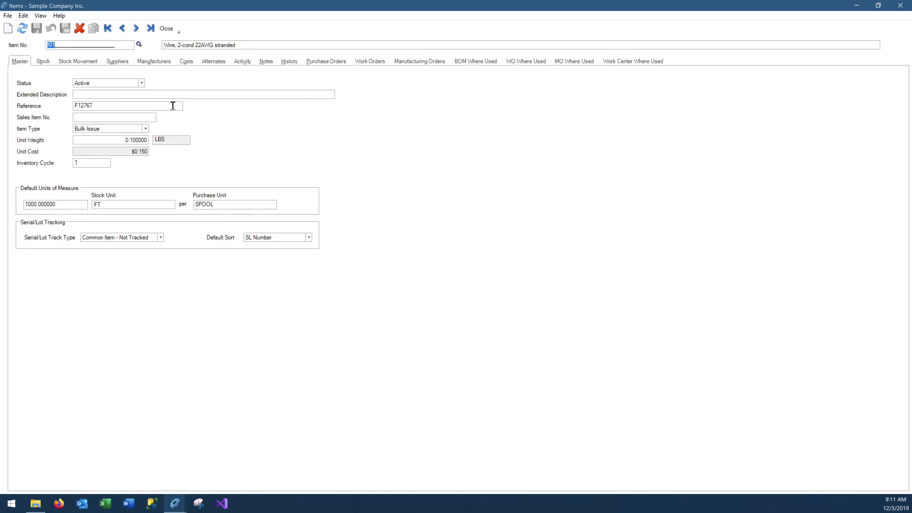
left_click(289, 63)
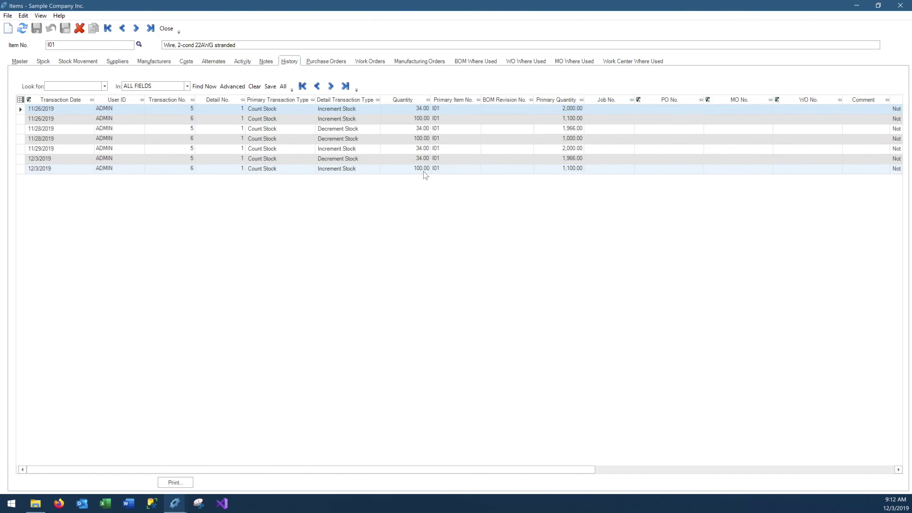
left_click(166, 29)
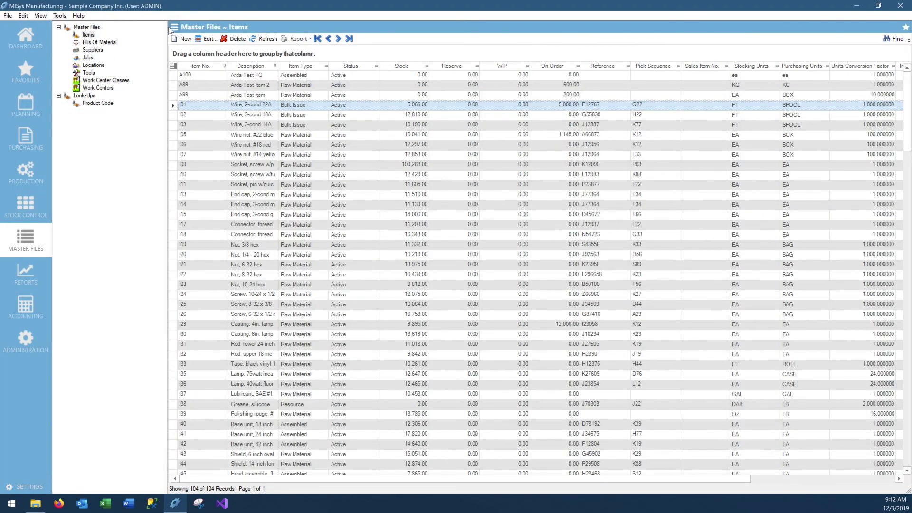